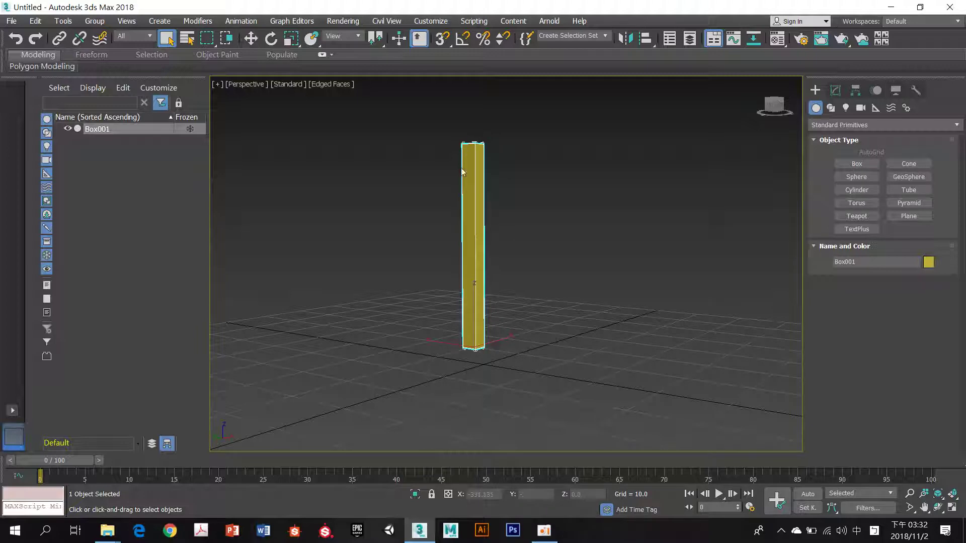
Step: Convert the tall box to an Editable Poly
middle_click_drag(478, 227, 484, 235)
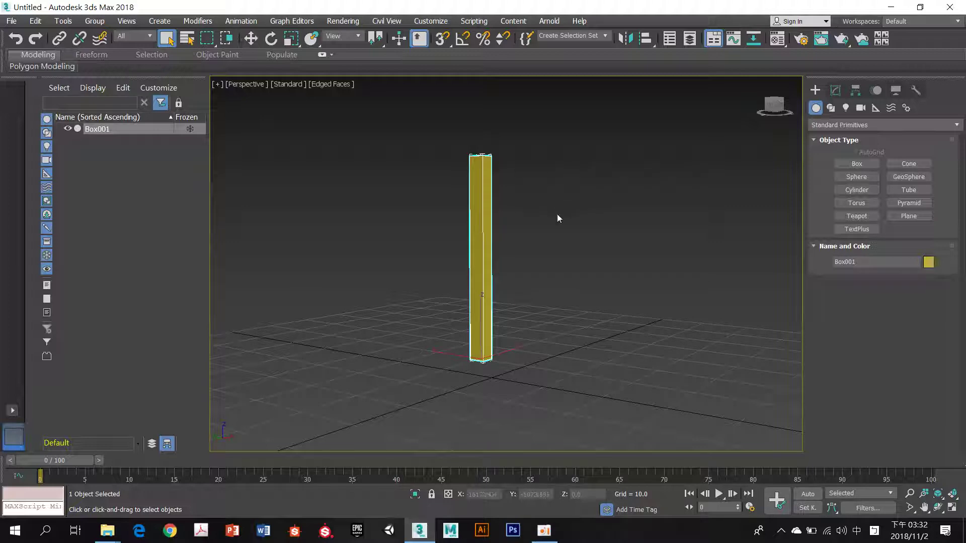
right_click(485, 240)
mouse_move(531, 374)
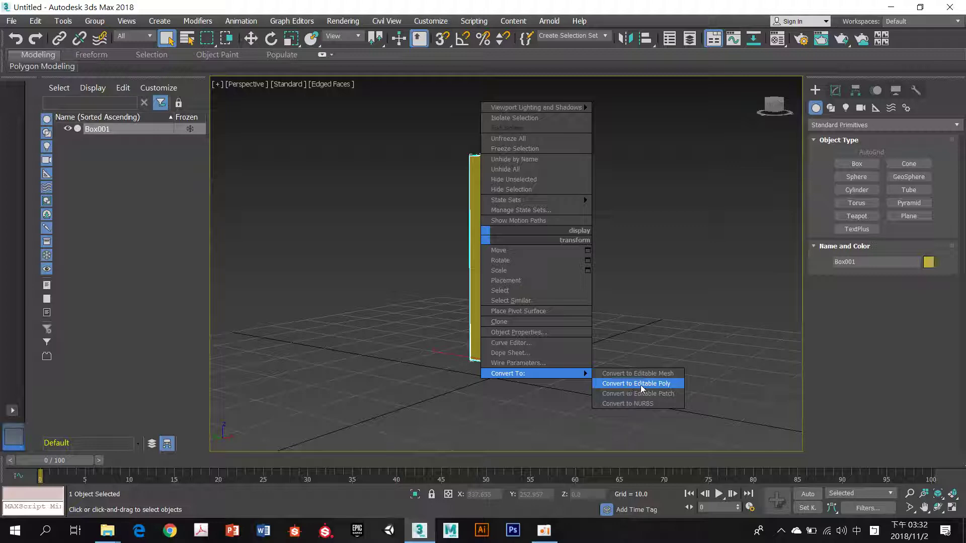
left_click(641, 385)
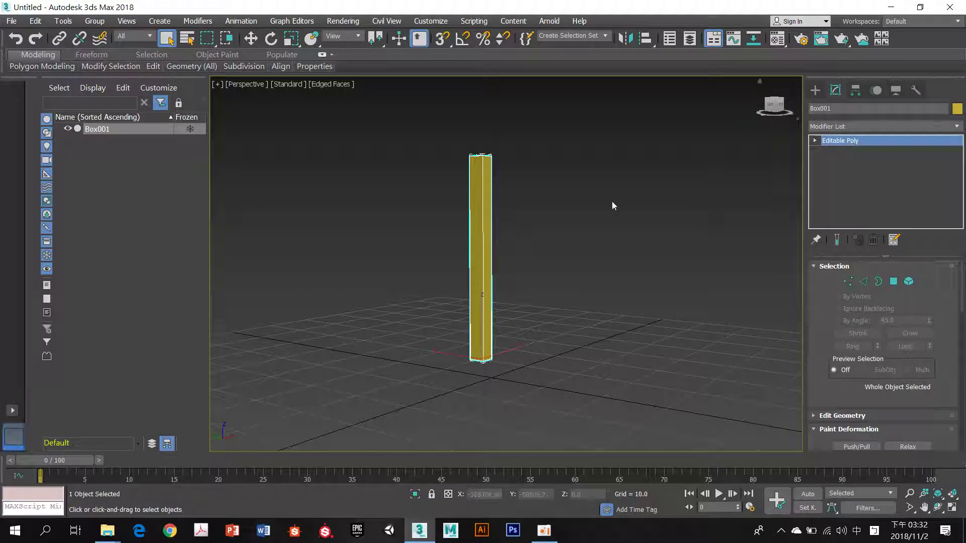
Step: Widen the command panel and shorten the modifier stack to give the rollouts more room
middle_click_drag(611, 201, 674, 205)
scroll(646, 179, "up", 3)
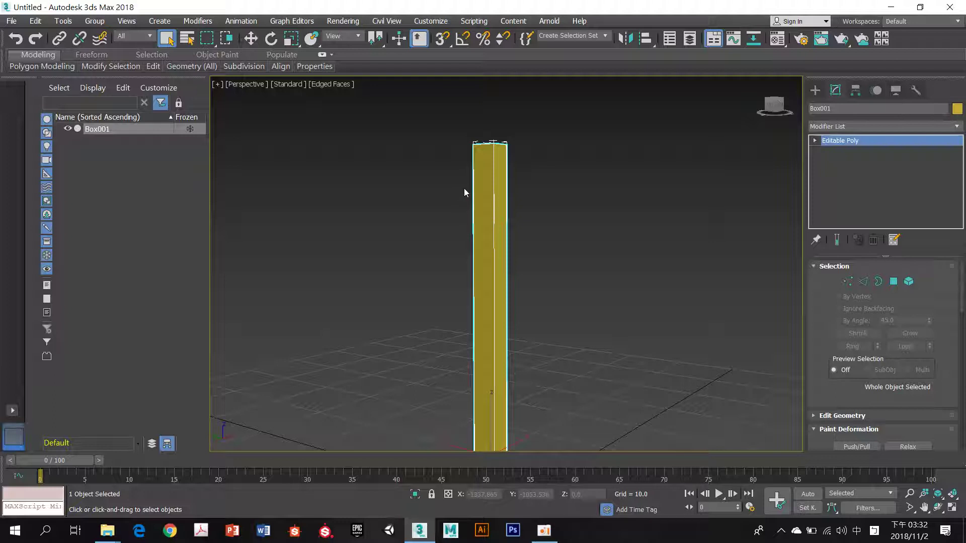
middle_click_drag(497, 208, 496, 194)
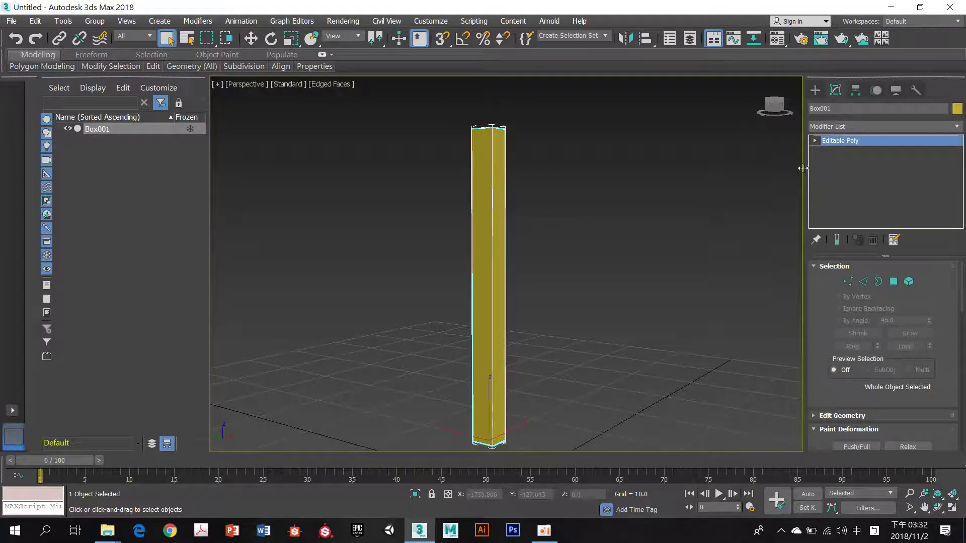
left_click_drag(806, 161, 722, 159)
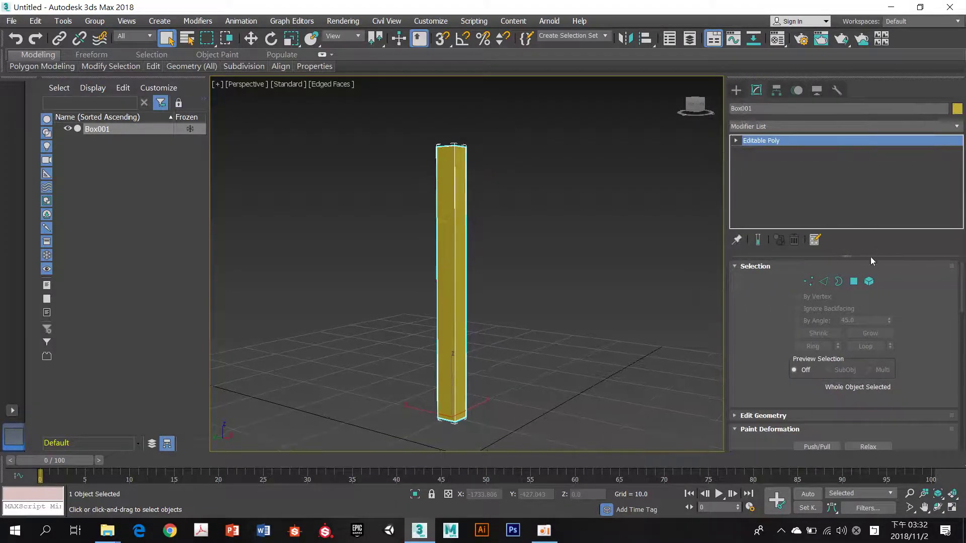
left_click_drag(868, 255, 864, 195)
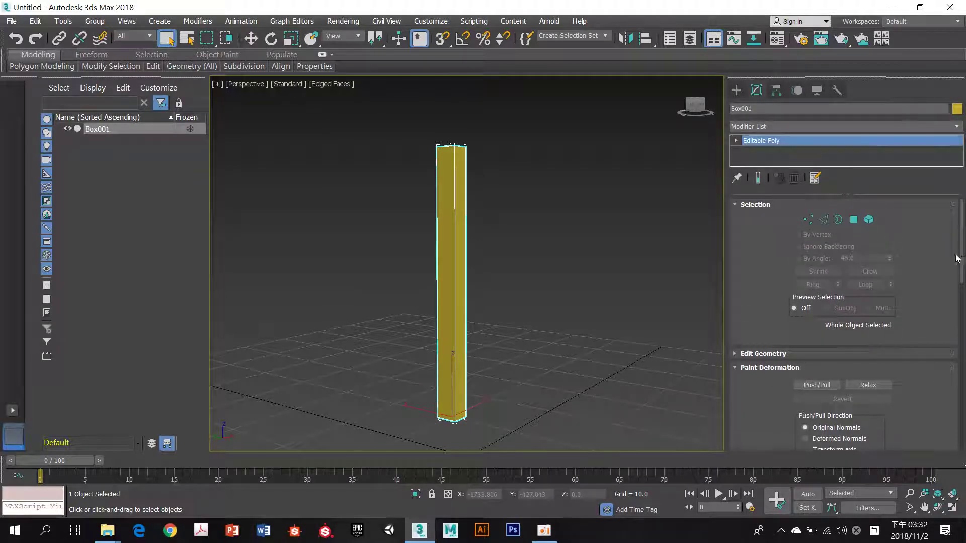
Step: Create a second box beside the tall one, about 5.95 long, 4.41 wide and 31.77 high
left_click(827, 221)
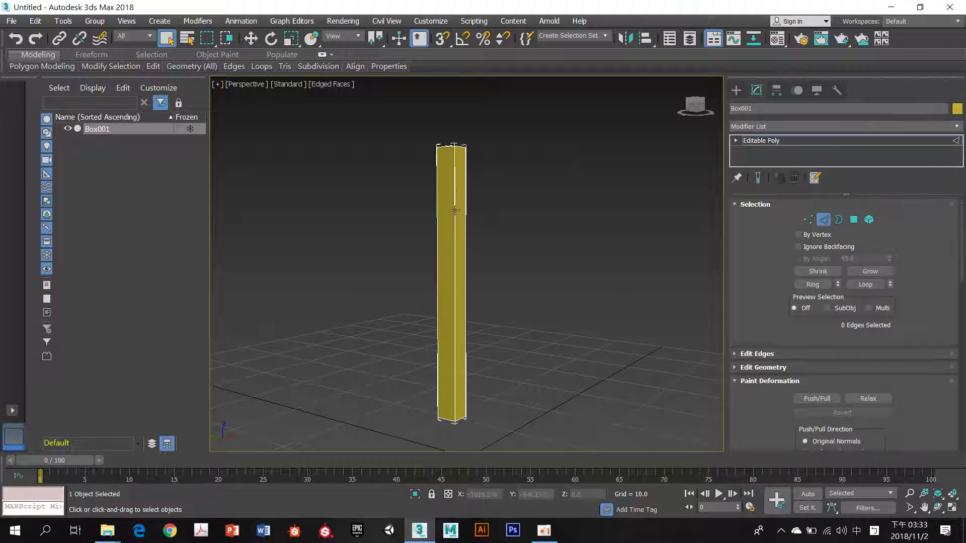
left_click(737, 92)
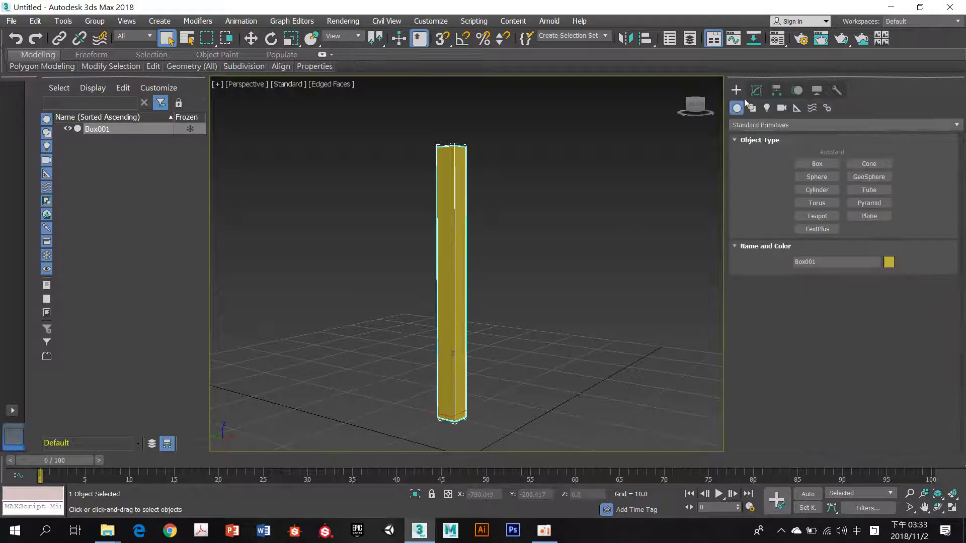
left_click(816, 164)
left_click_drag(526, 399, 555, 410)
left_click(561, 201)
right_click(625, 233)
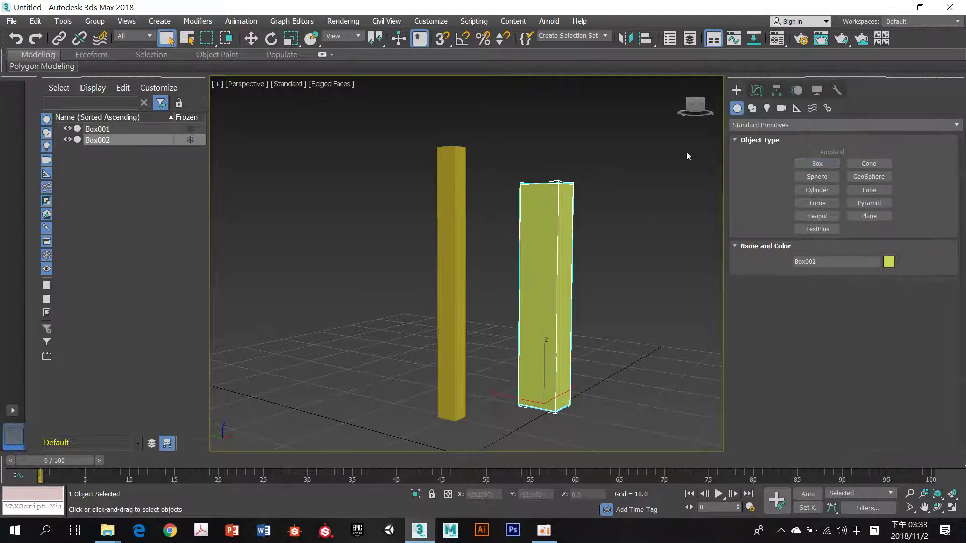
Step: Set the second box's height segments to 3
left_click(756, 91)
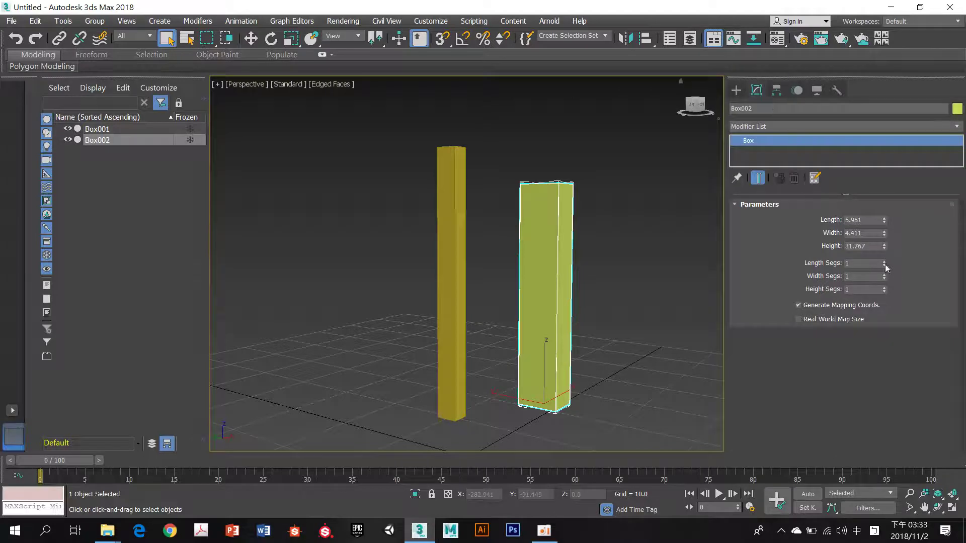
left_click_drag(885, 264, 884, 294)
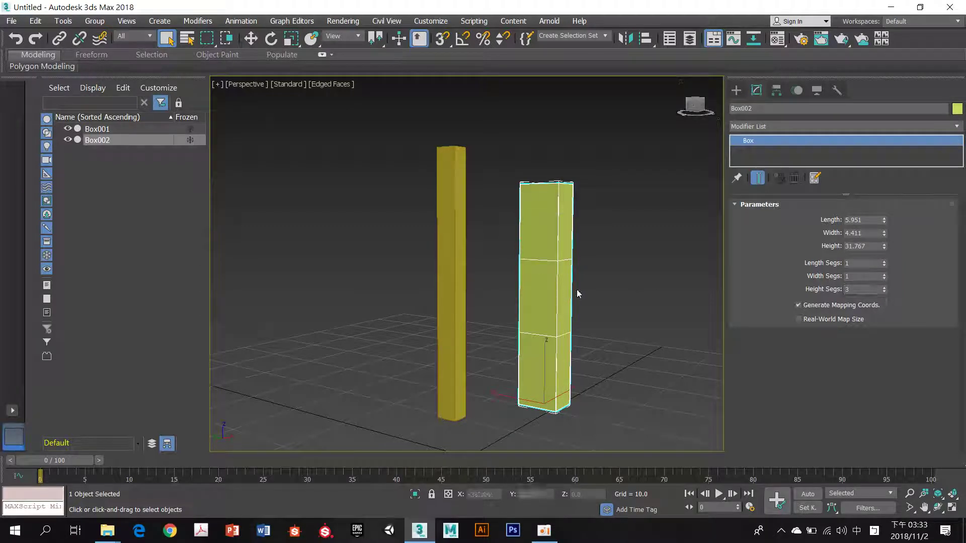
middle_click_drag(578, 293, 535, 274)
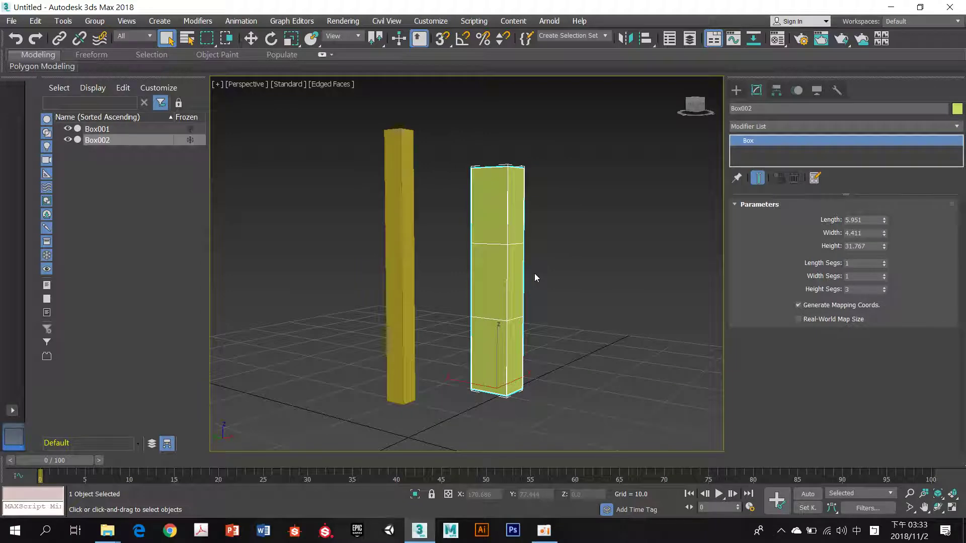
right_click(520, 261)
mouse_move(564, 394)
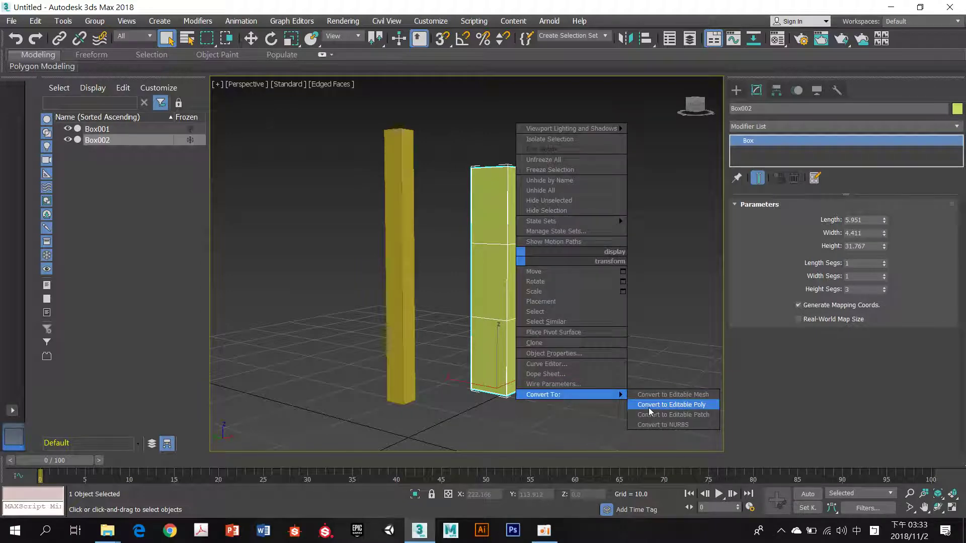
left_click(662, 292)
left_click(591, 207)
Step: Delete the second box and reselect the original tall box
left_click(479, 281)
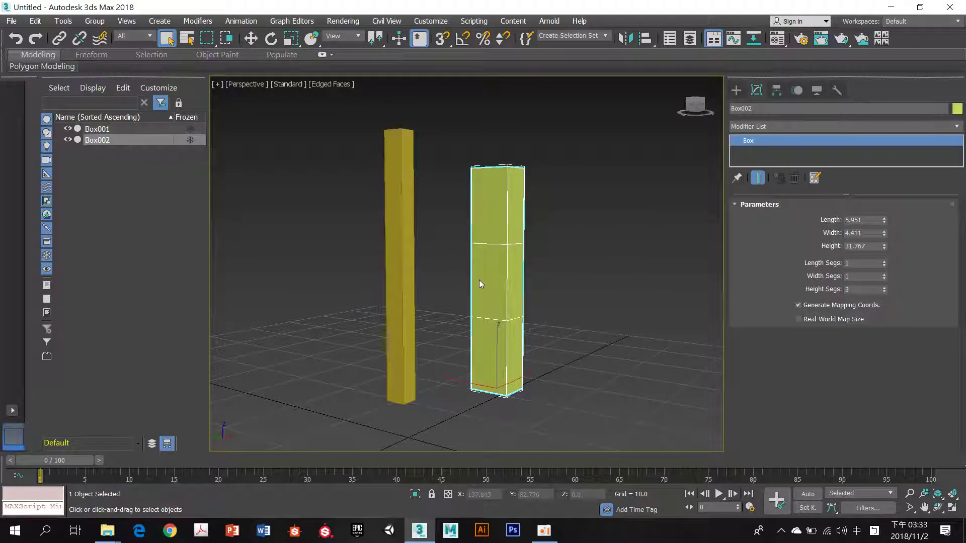
key("Delete")
left_click(390, 219)
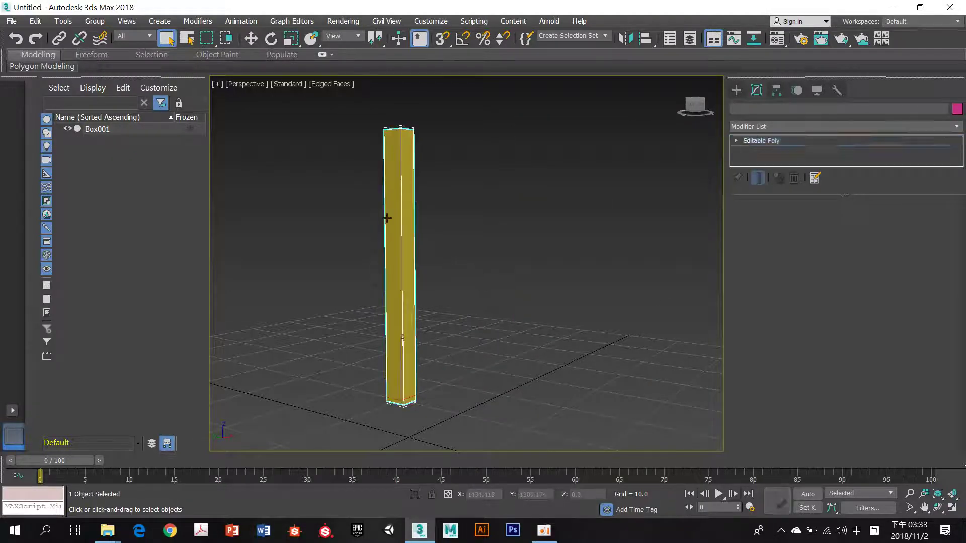
Step: Select the tall box's four vertical edges and connect them with one horizontal edge loop at mid-height
middle_click_drag(476, 252, 500, 252)
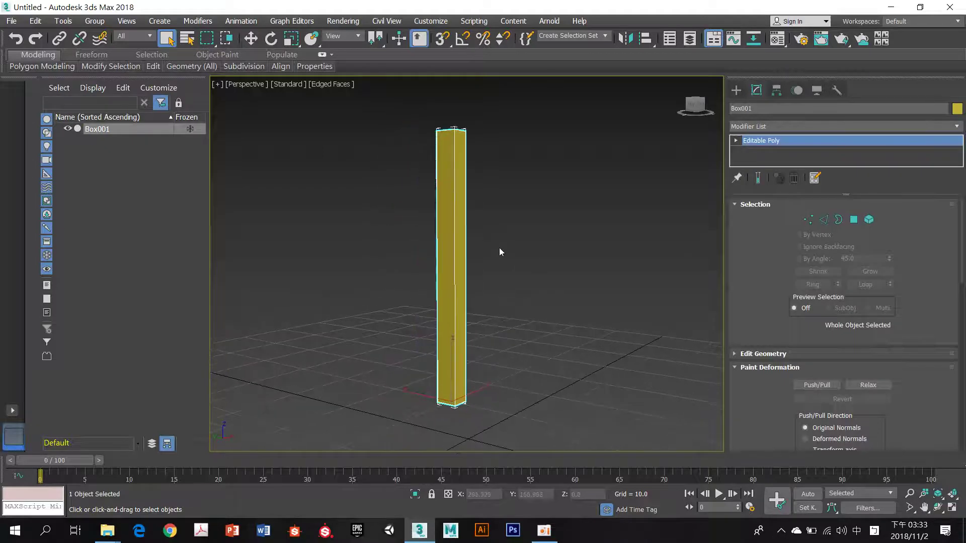
left_click(823, 220)
left_click_drag(445, 258, 444, 259)
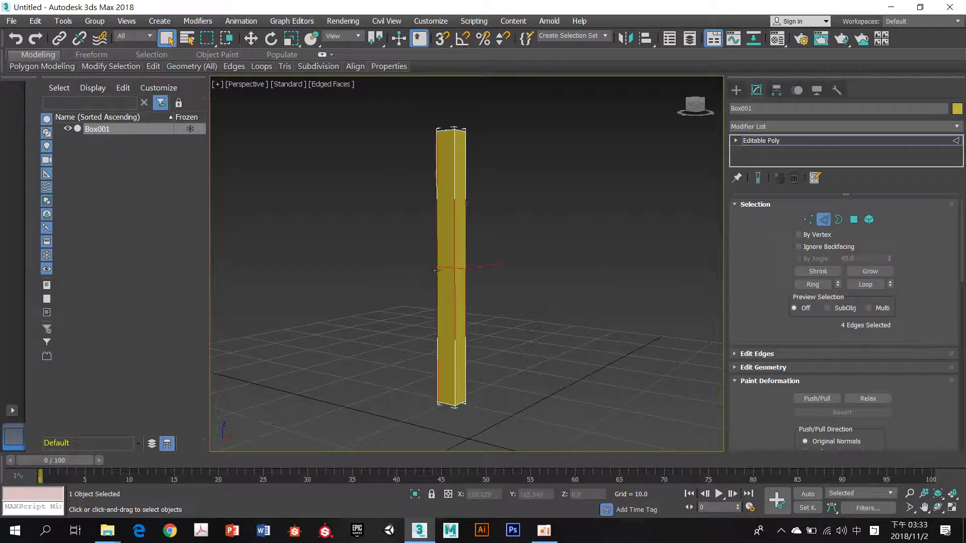
left_click(500, 195)
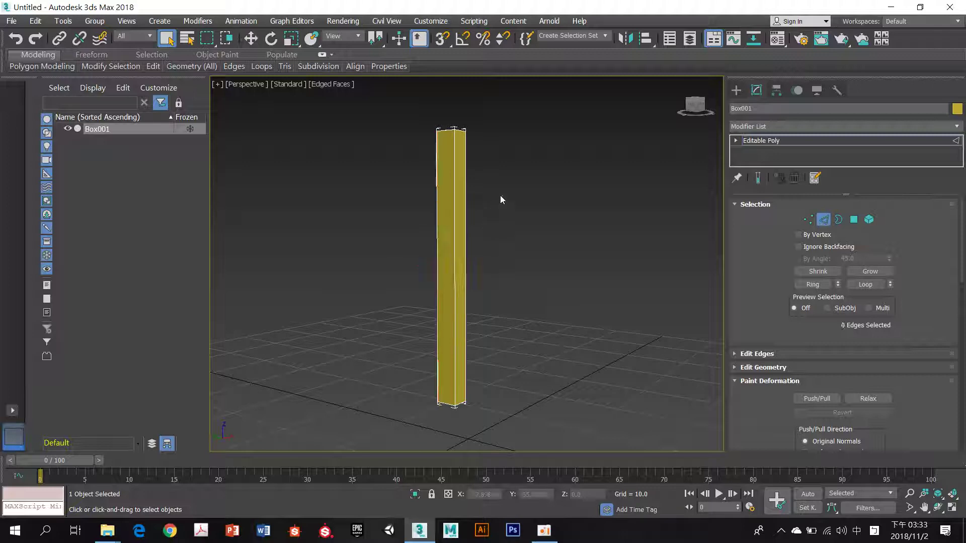
left_click_drag(531, 152, 452, 194)
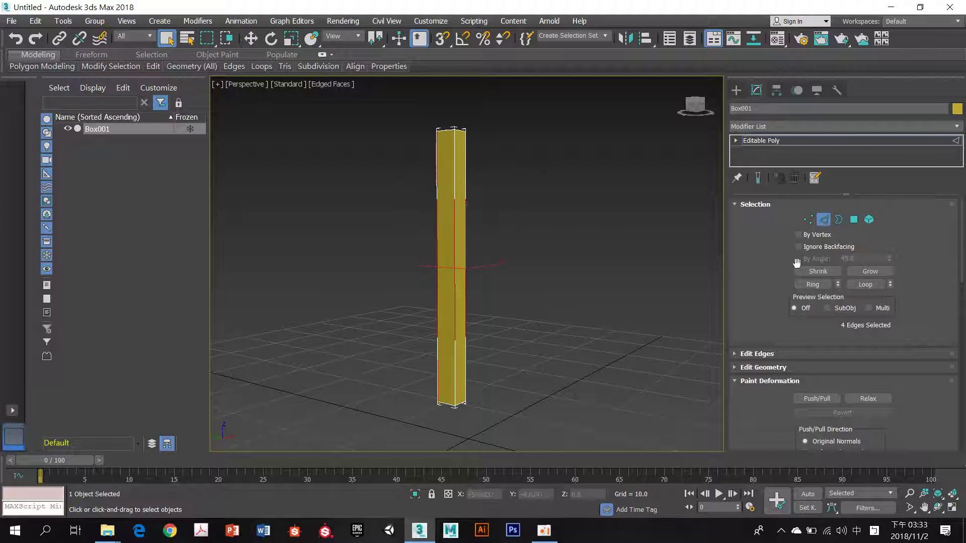
mouse_move(956, 234)
left_mouse_down()
mouse_move(962, 350)
mouse_move(962, 318)
left_mouse_up()
scroll(830, 342, "up", 5)
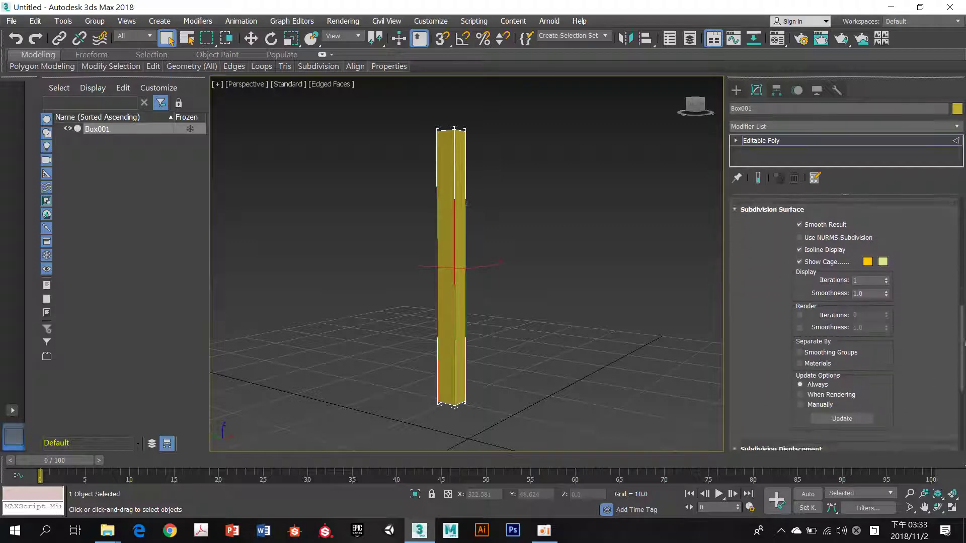
left_click(825, 354)
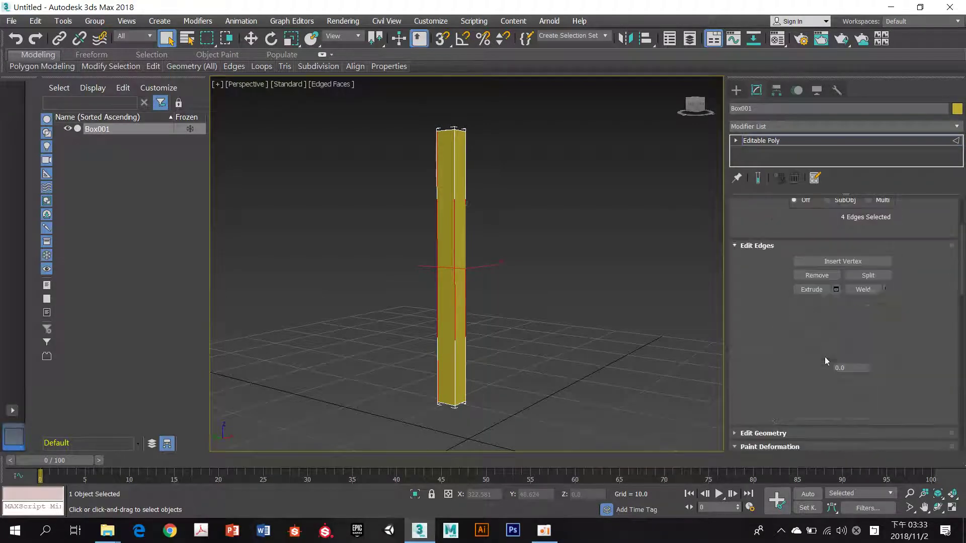
left_click(874, 321)
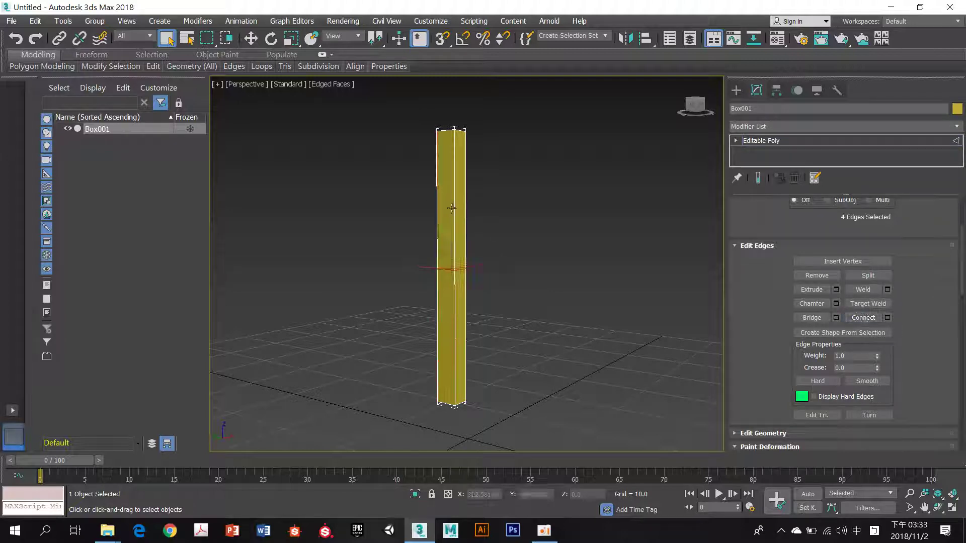
scroll(485, 220, "up", 3)
left_click(492, 302)
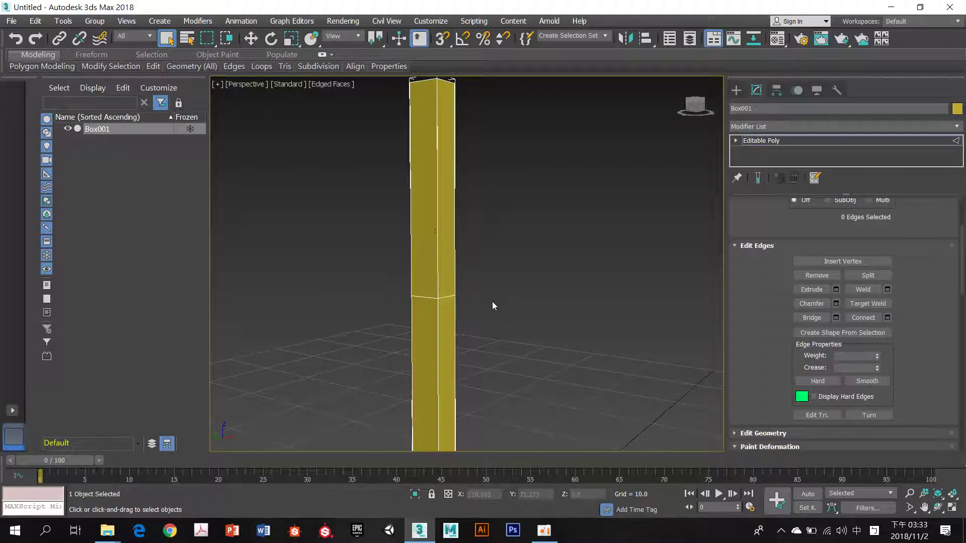
Step: Connect the four vertical edges of the upper half with another horizontal edge loop
middle_click_drag(505, 282, 542, 259)
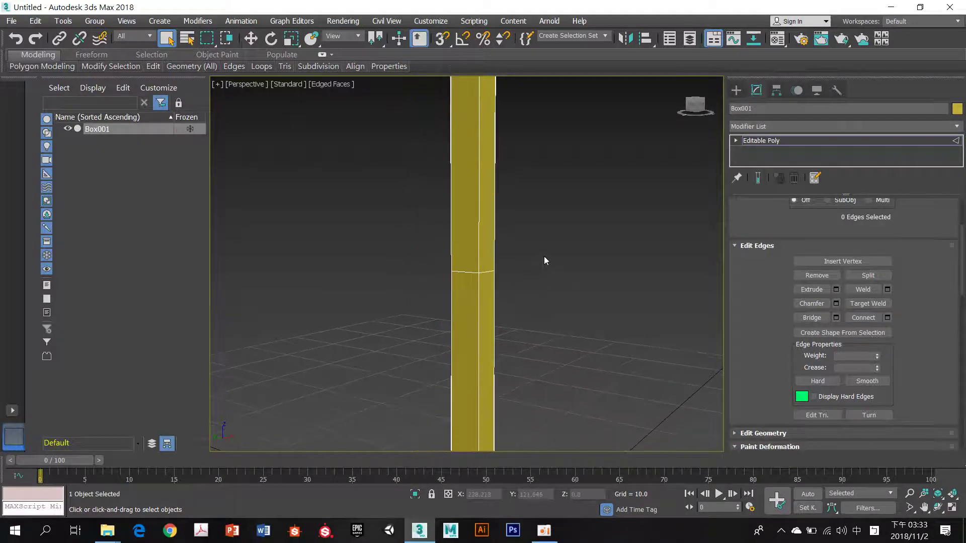
left_click_drag(421, 188, 634, 248)
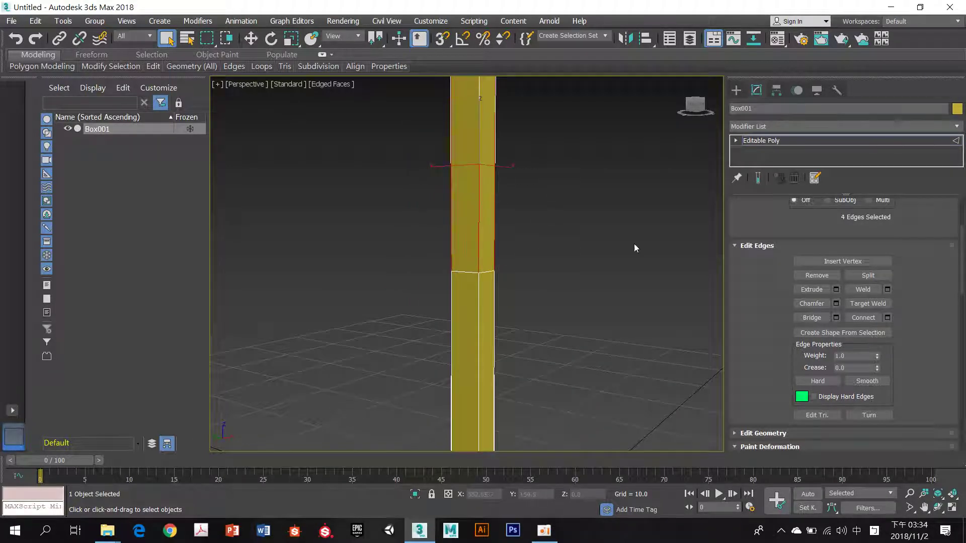
left_click(863, 318)
left_click(579, 218)
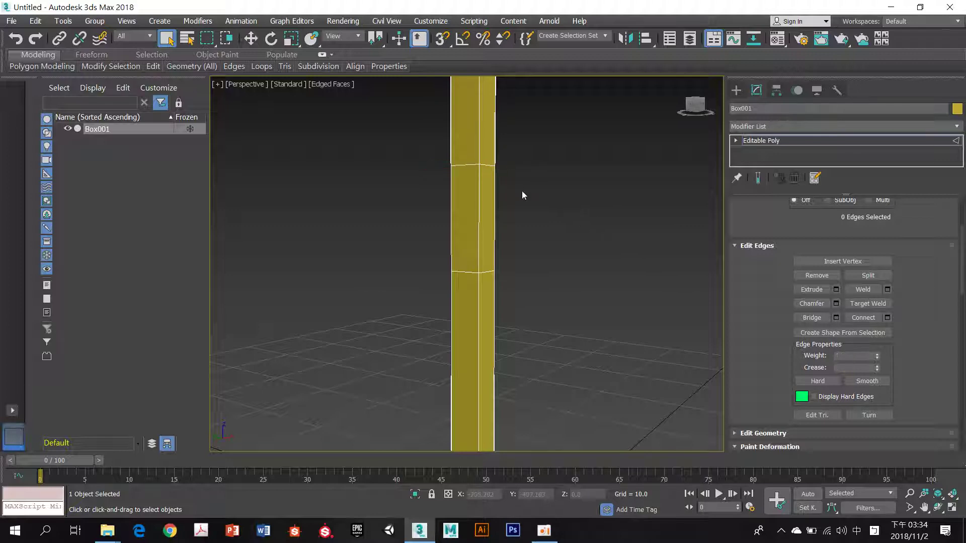
Step: Move both edge loops up to form a narrow band near the box's top, with the lower loop at about Z 29.88
double_click(459, 161)
left_click(251, 38)
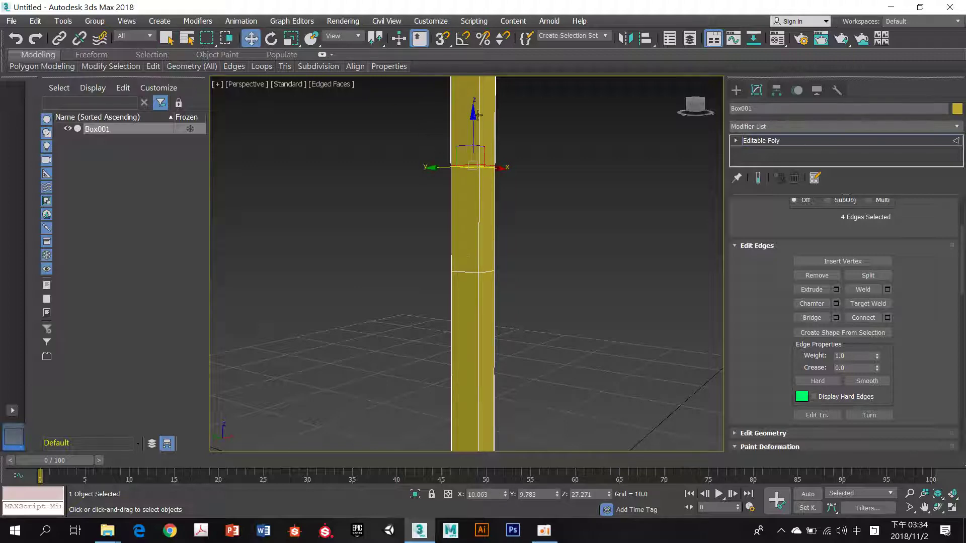
left_click_drag(475, 116, 469, 272)
left_click_drag(475, 229, 471, 85)
scroll(553, 196, "down", 5)
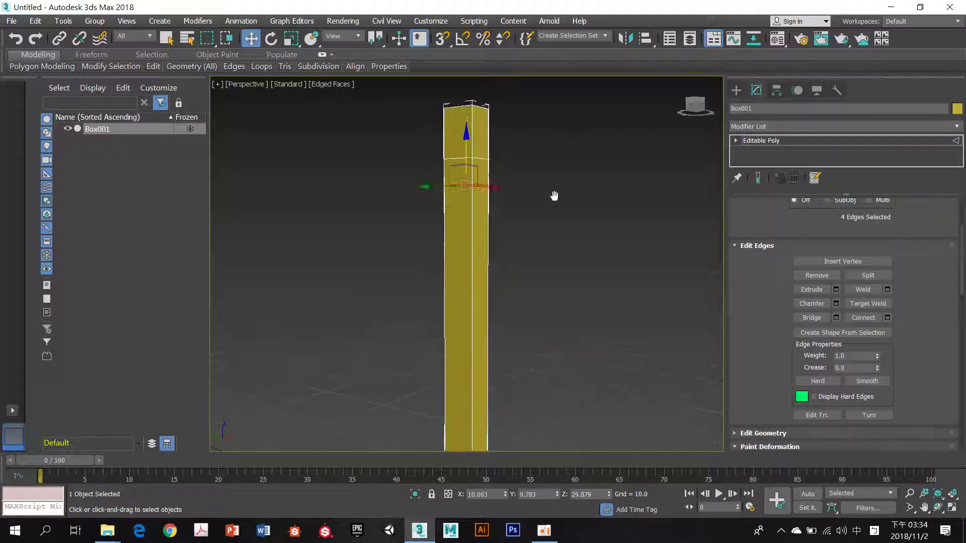
left_click(583, 233)
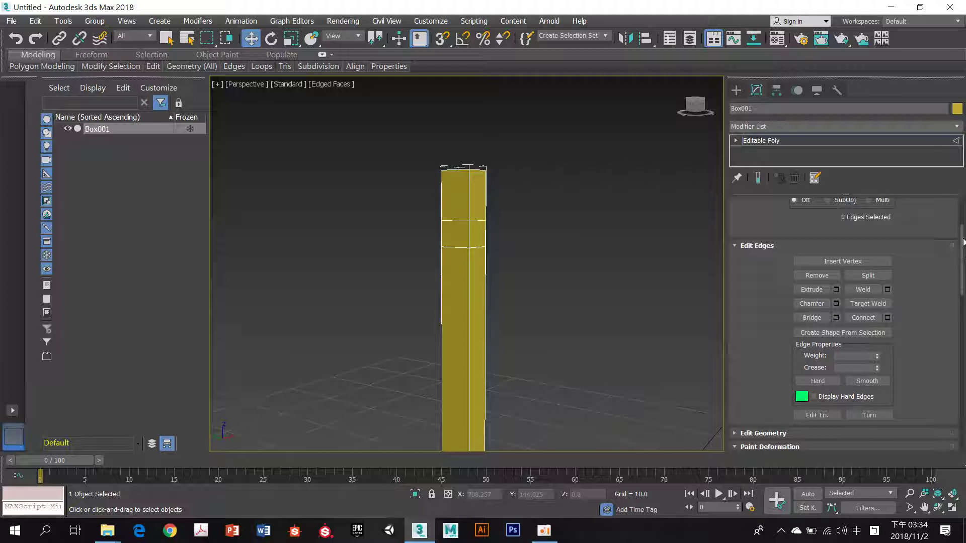
Step: Extrude the two opposite side polygons of the narrow band outward into long horizontal arms
scroll(964, 216, "up", 3)
left_click(853, 220)
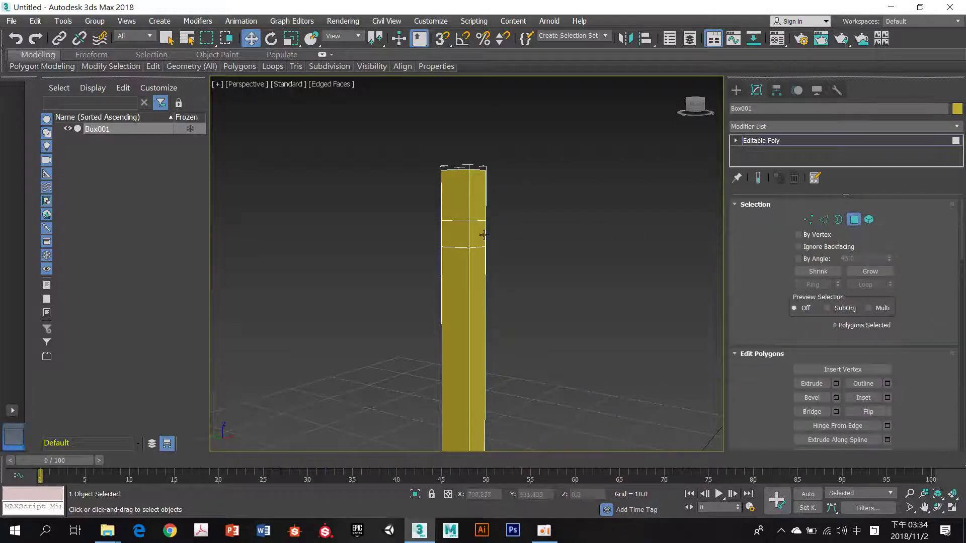
left_click(479, 234)
middle_click_drag(497, 245, 522, 239, "alt")
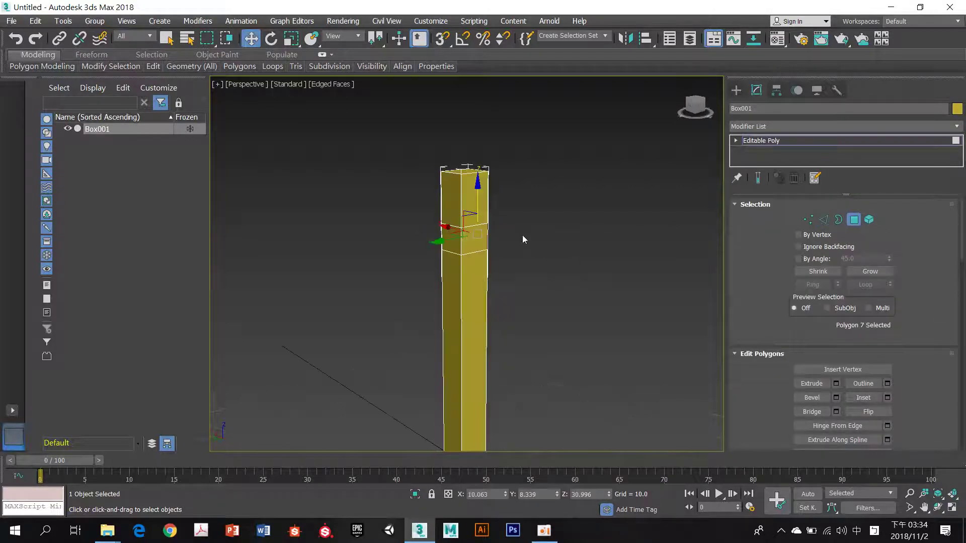
left_click(455, 248, "ctrl")
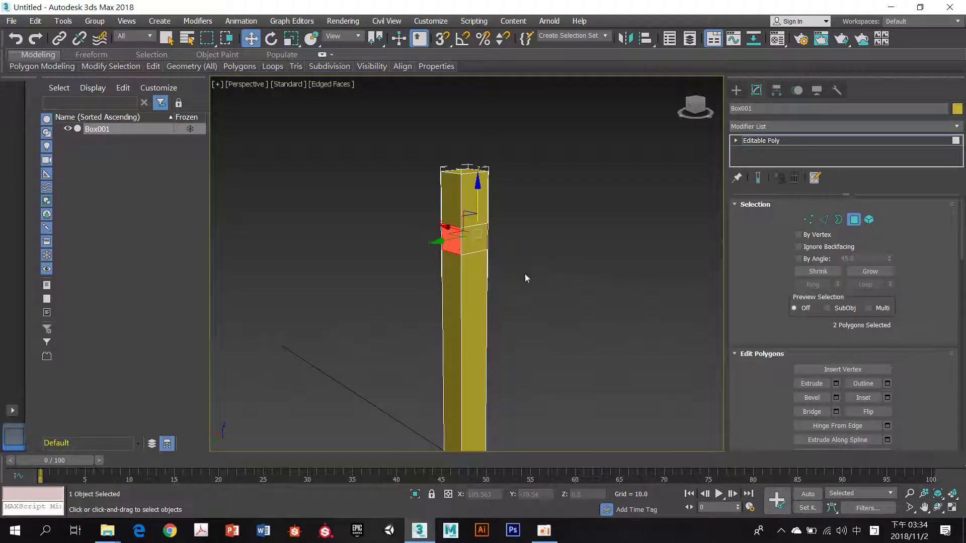
scroll(811, 292, "down", 1)
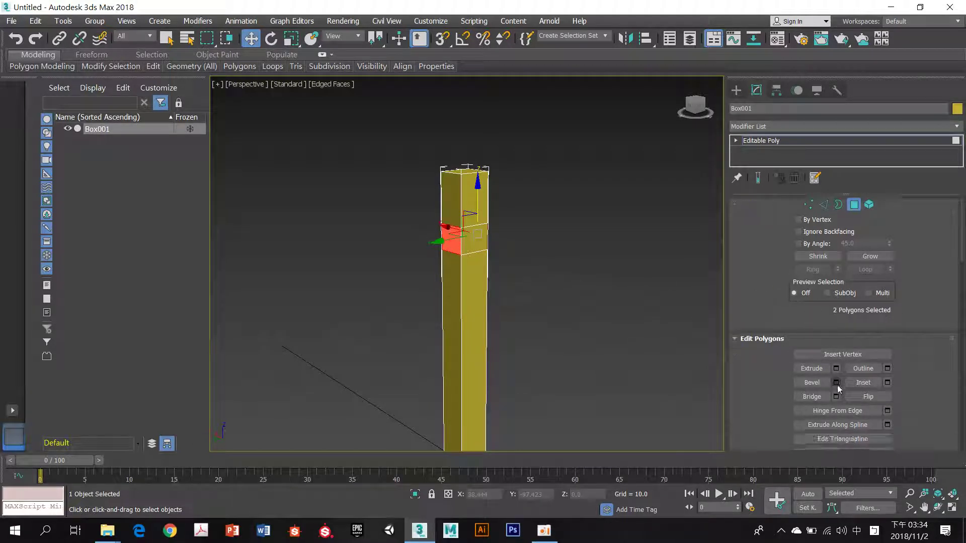
left_click(811, 368)
left_click_drag(458, 231, 464, 193)
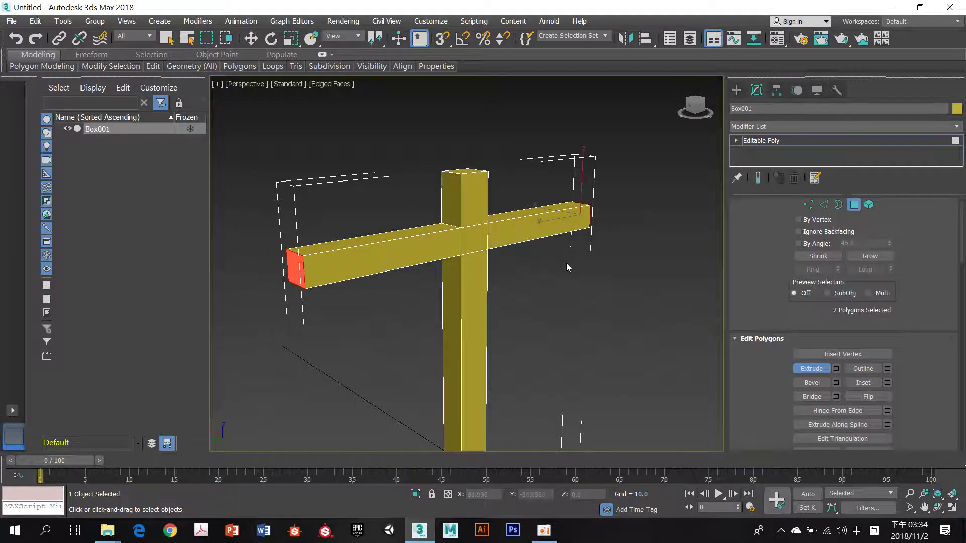
Step: Clear the polygon selection and apply a MeshSmooth modifier to the whole cross
scroll(566, 264, "down", 5)
left_click(520, 214)
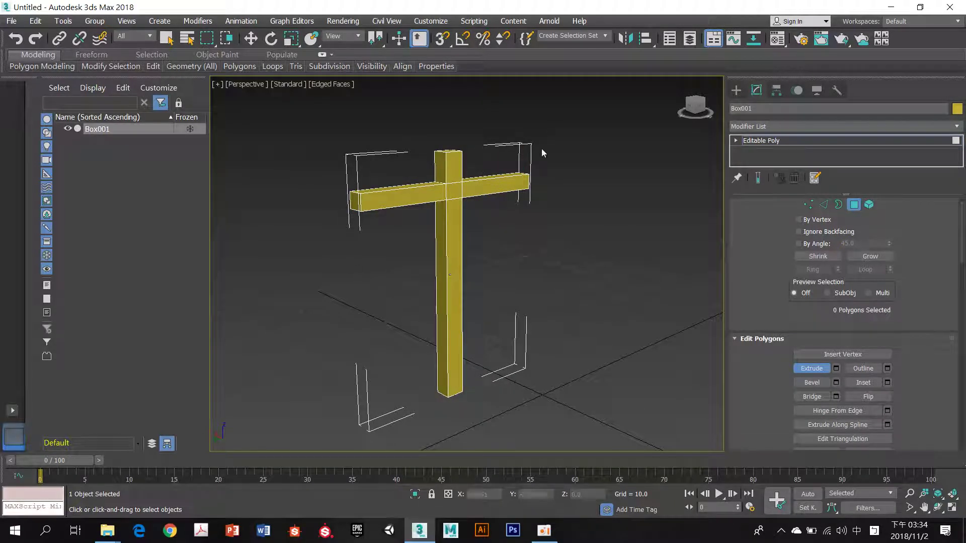
middle_click_drag(515, 150, 504, 154)
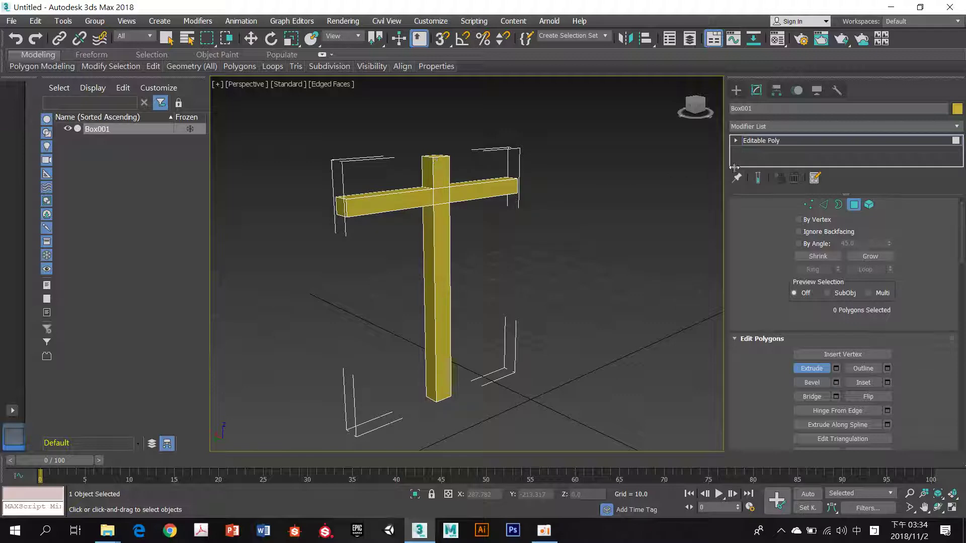
left_click(959, 127)
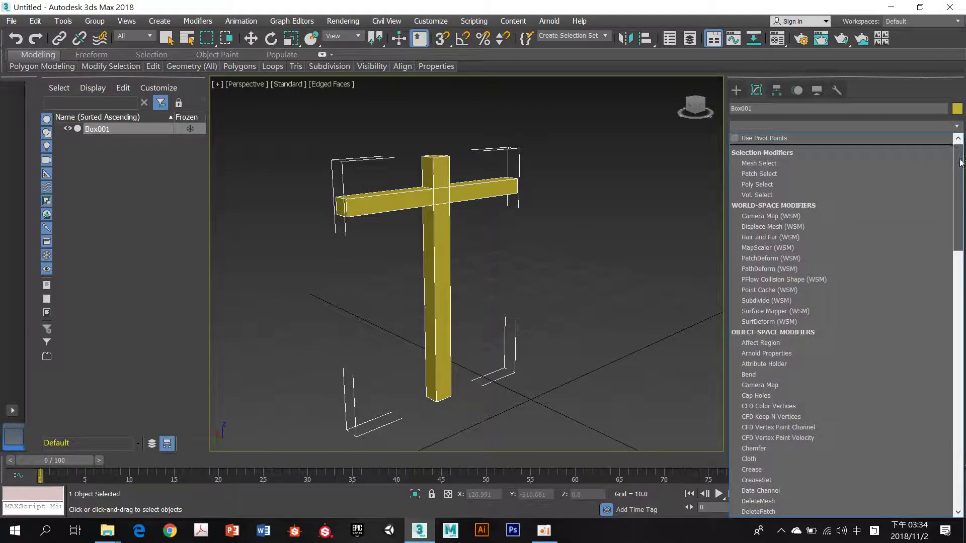
left_click_drag(962, 146, 962, 337)
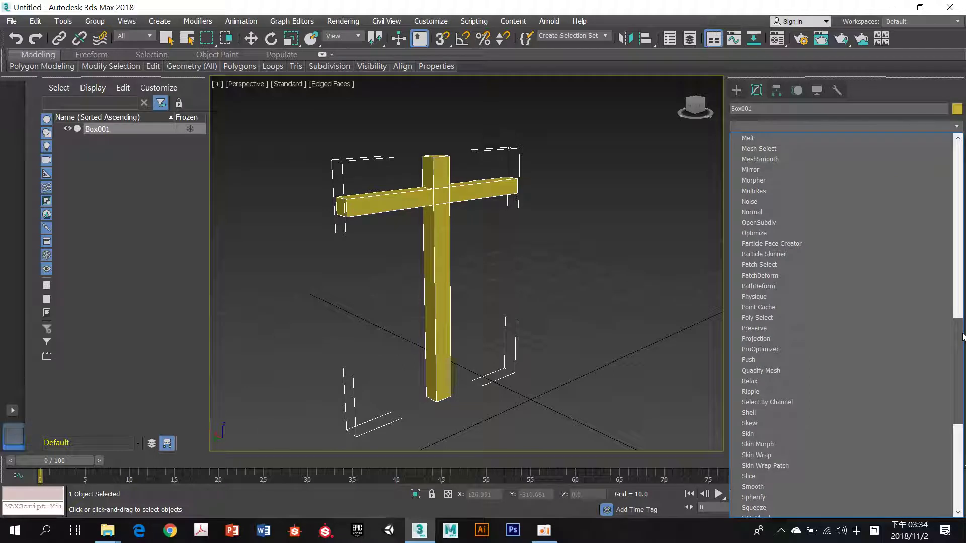
left_click_drag(963, 337, 961, 312)
left_click(826, 260)
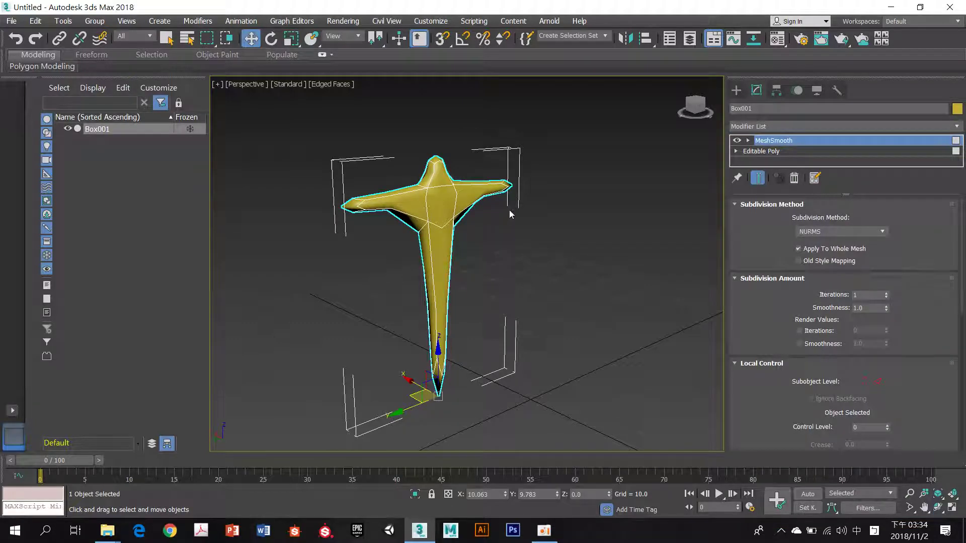
scroll(509, 209, "up", 5)
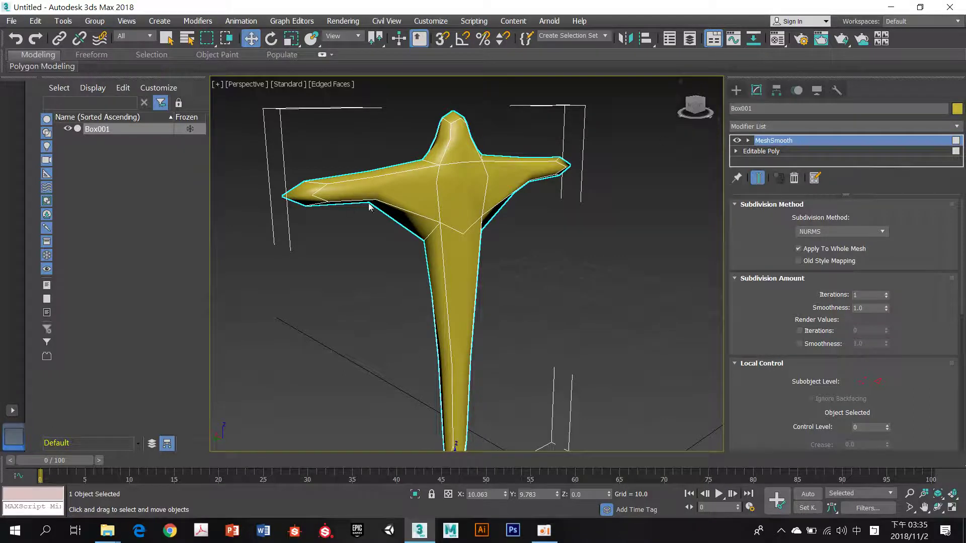
Step: Turn off the MeshSmooth effect and inspect the unsmoothed junction between the post and its arms
left_click(735, 140)
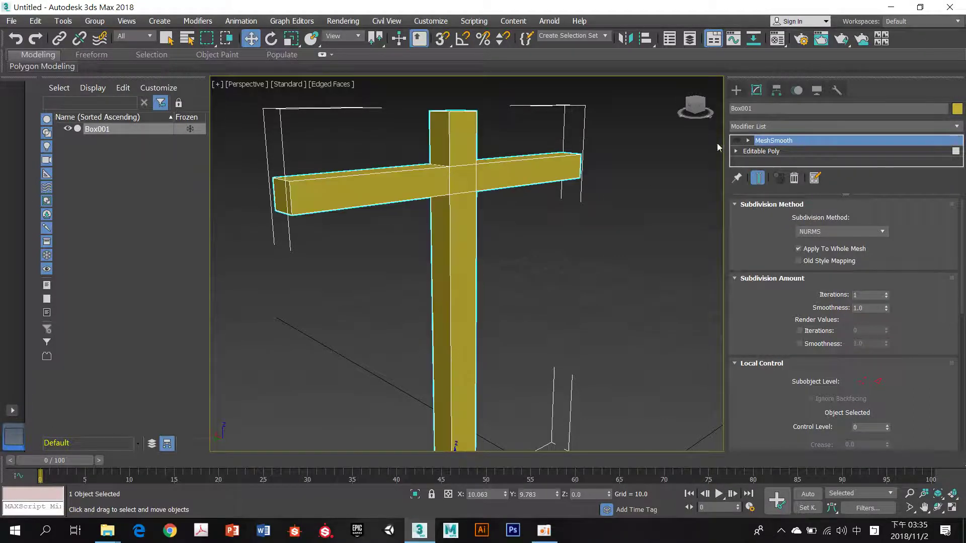
middle_click_drag(469, 167, 441, 173, "alt")
scroll(424, 176, "up", 3)
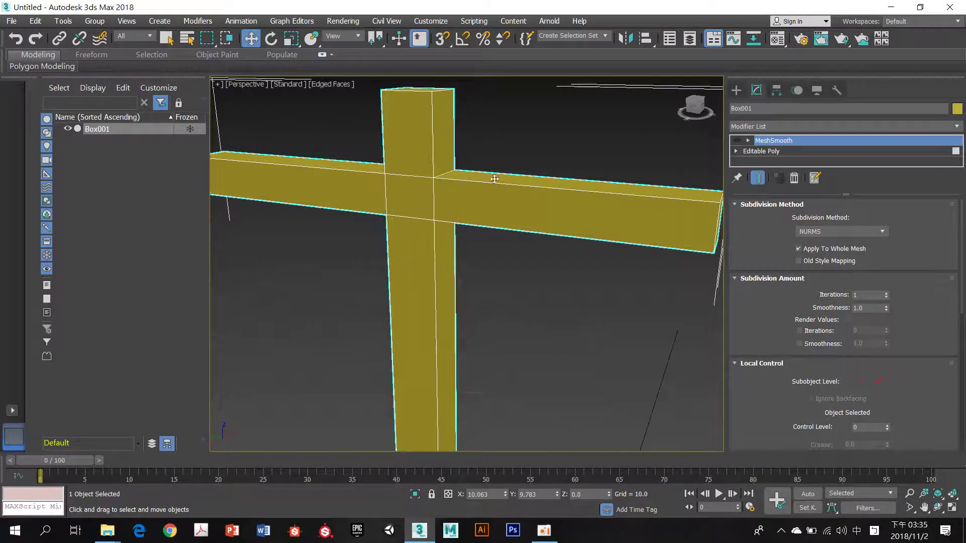
middle_click_drag(491, 217, 431, 209)
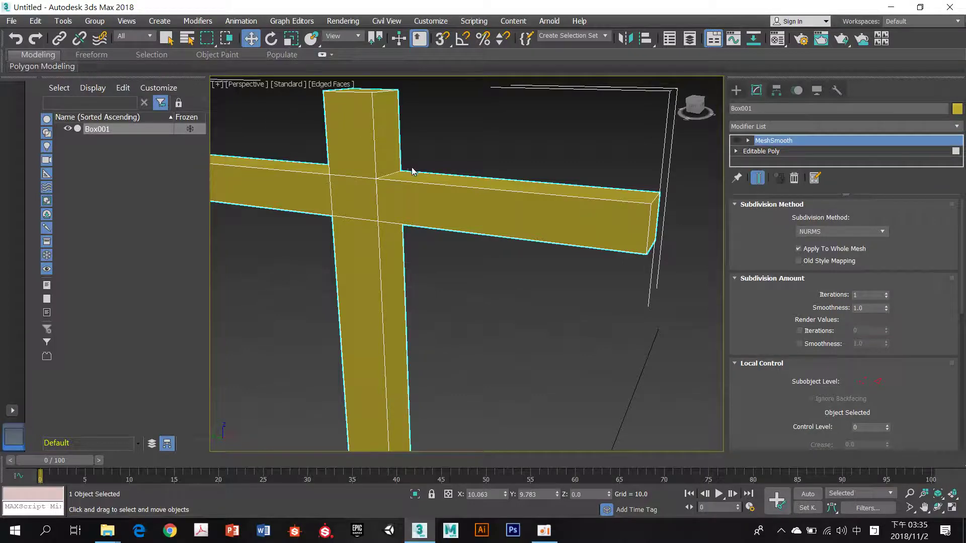
middle_click_drag(411, 171, 382, 200, "alt")
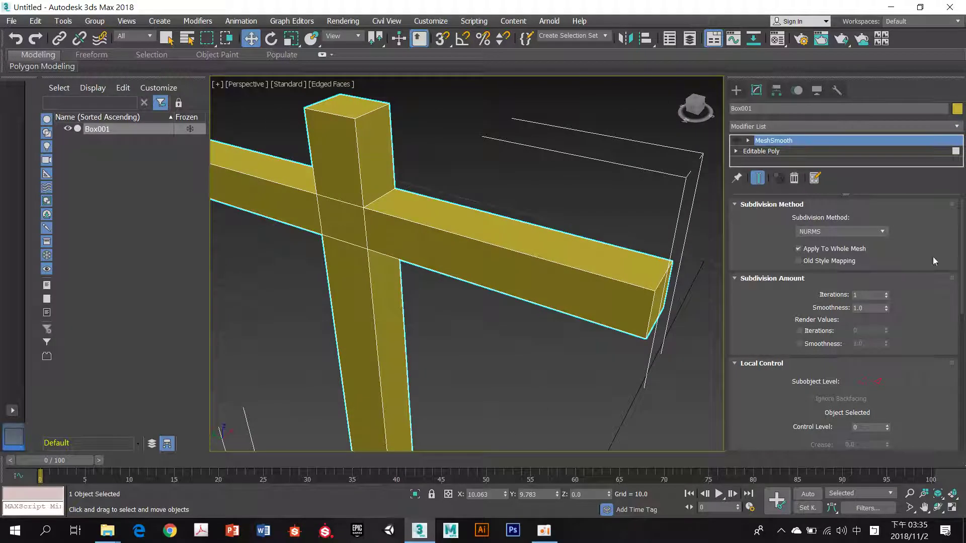
scroll(958, 297, "down", 3)
scroll(940, 222, "up", 3)
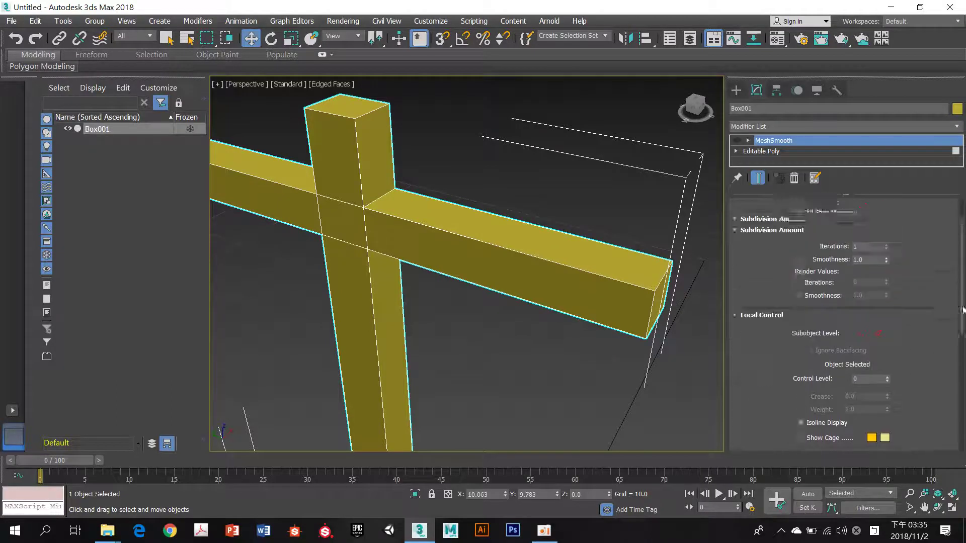
Step: Return to the Editable Poly beneath MeshSmooth and enter its Edge sub-object level
left_click(743, 151)
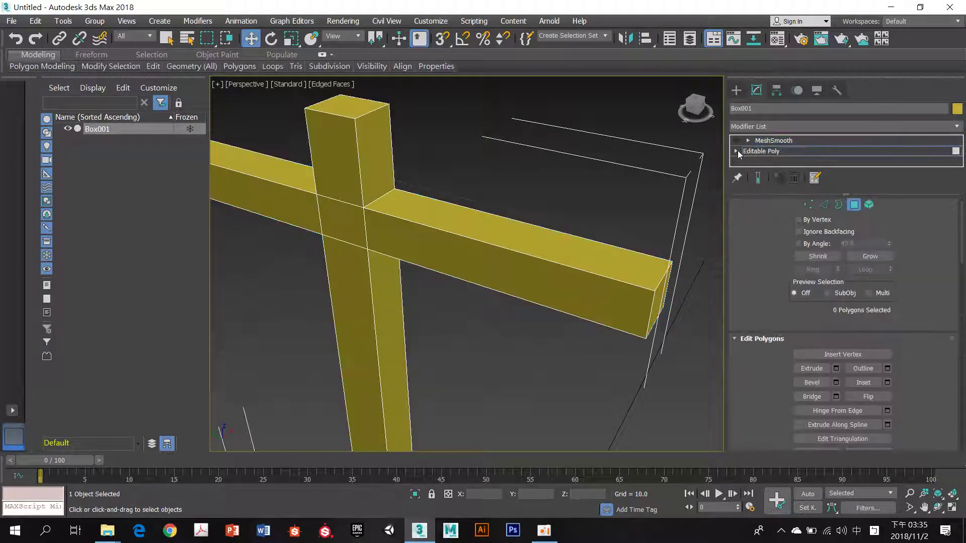
left_click(737, 150)
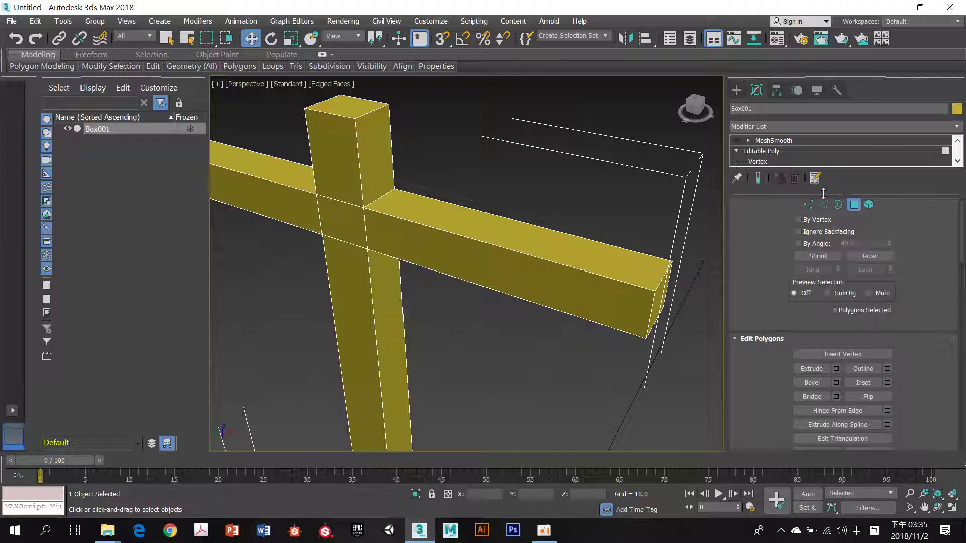
left_click_drag(824, 202, 822, 226)
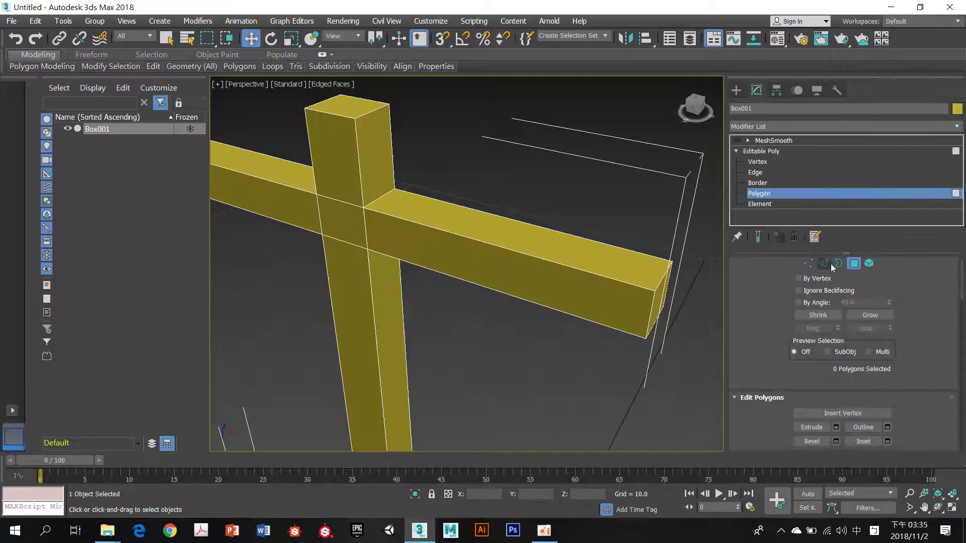
left_click(825, 264)
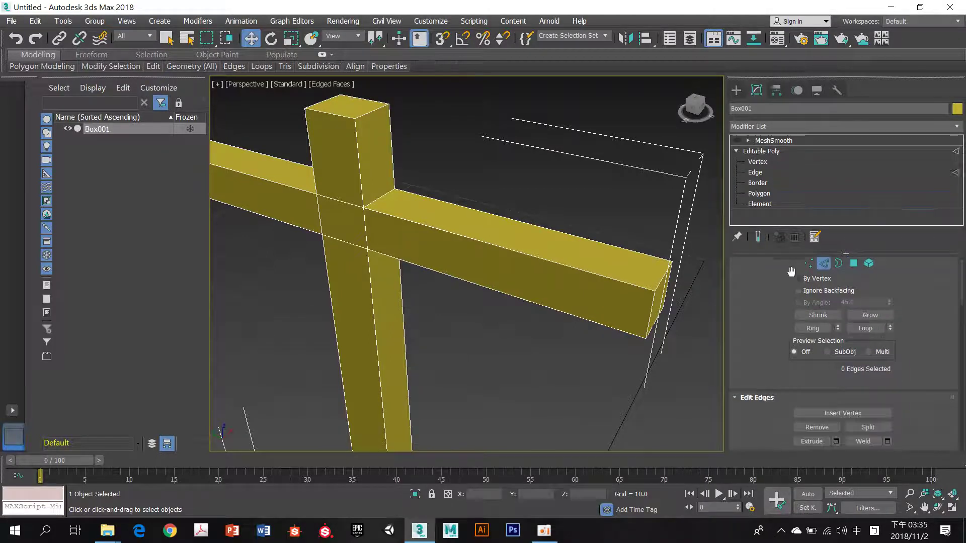
Step: Select the four edges around the junction where one arm meets the post
left_click(382, 198)
left_click(365, 225, "ctrl")
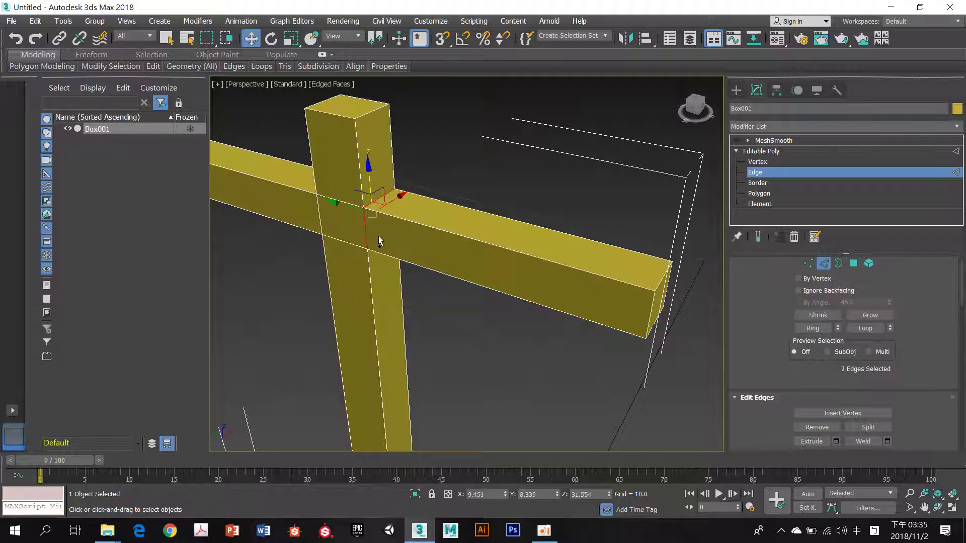
middle_click_drag(398, 245, 384, 252, "alt")
left_click(384, 251)
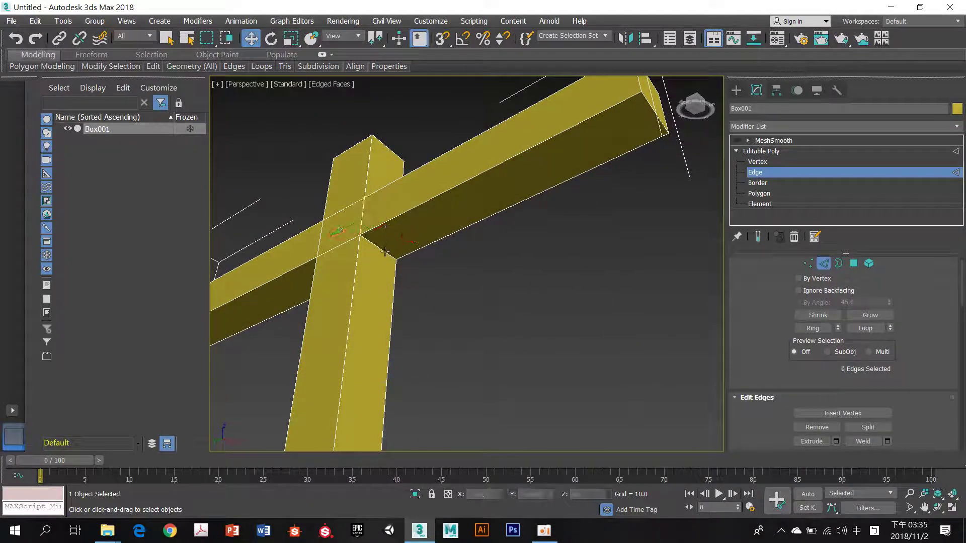
left_click(381, 252)
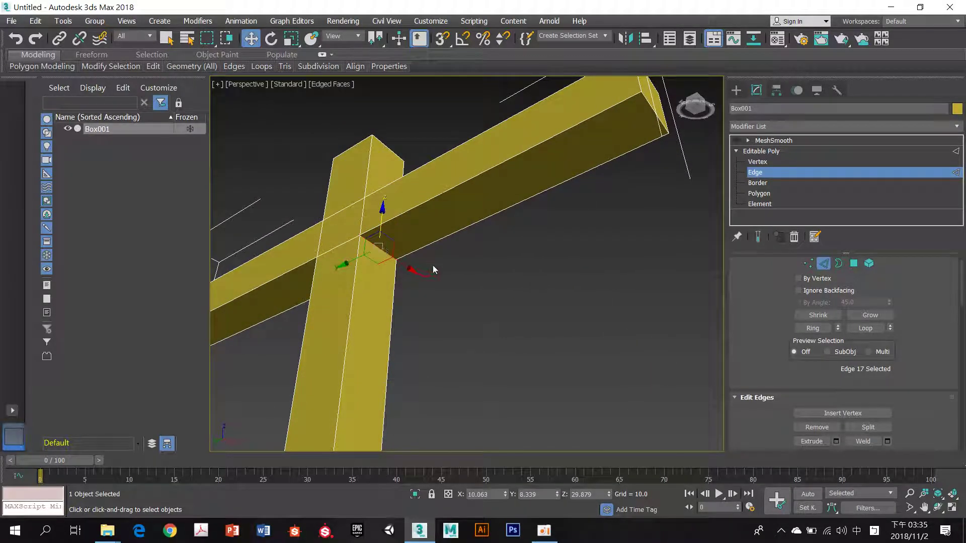
middle_click_drag(439, 263, 437, 287, "alt")
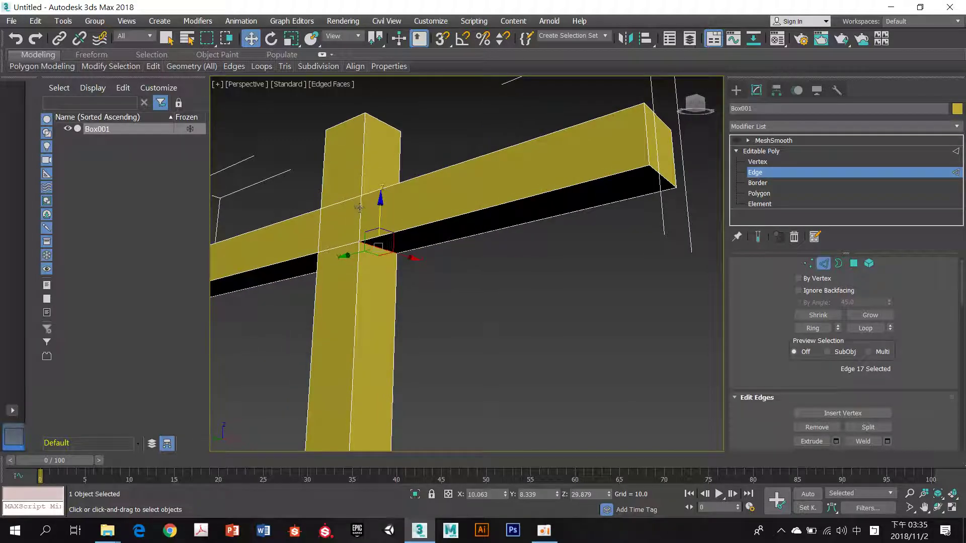
left_click(359, 208, "ctrl")
middle_click_drag(387, 216, 524, 230, "alt")
left_click(388, 193, "ctrl")
left_click(384, 233, "ctrl")
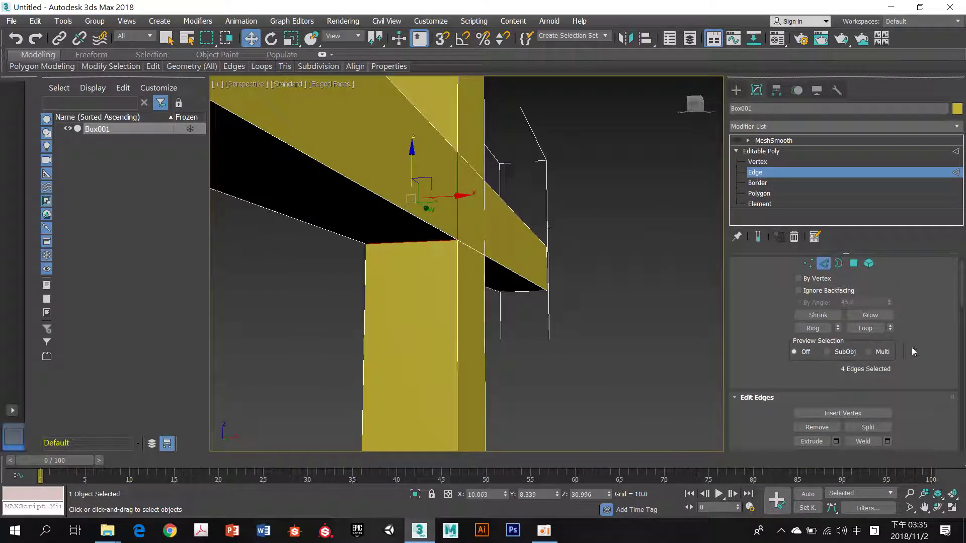
Step: Chamfer the four selected junction edges into a narrow bevel around the arm's base
mouse_move(962, 276)
left_mouse_down()
mouse_move(961, 312)
mouse_move(963, 302)
left_mouse_up()
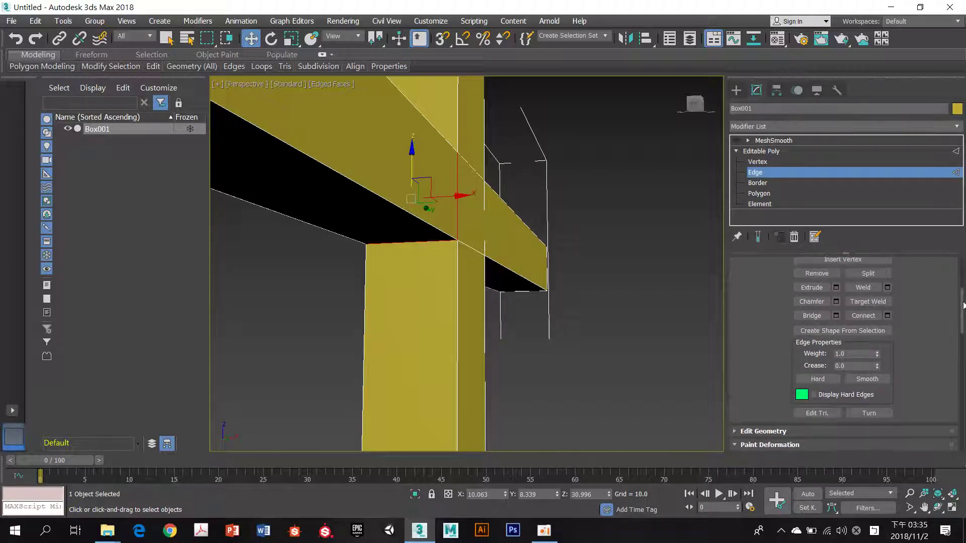
left_click(812, 302)
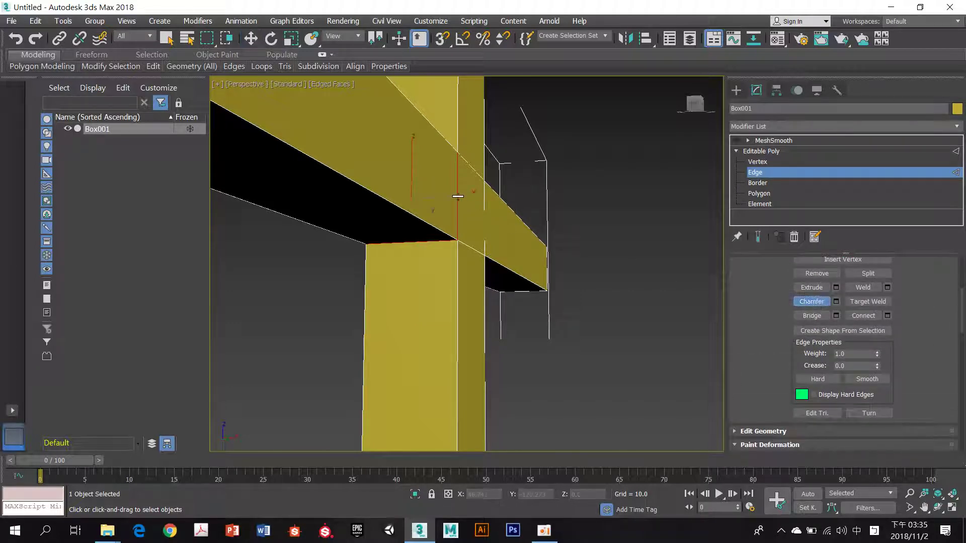
left_click_drag(454, 195, 470, 196)
middle_click_drag(470, 196, 569, 189, "alt")
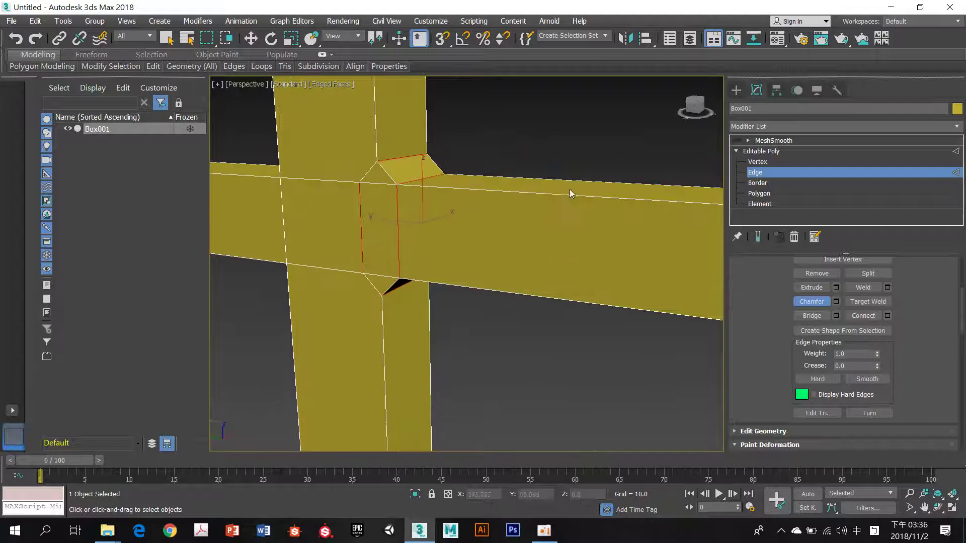
Step: Preview the MeshSmooth result on the chamfered junction and undo the chamfer
left_click(737, 141)
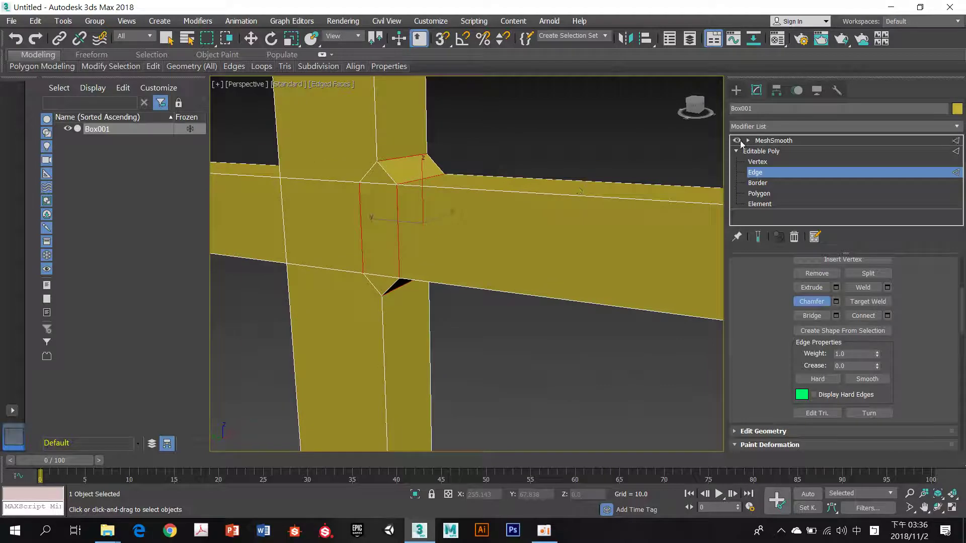
left_click(758, 237)
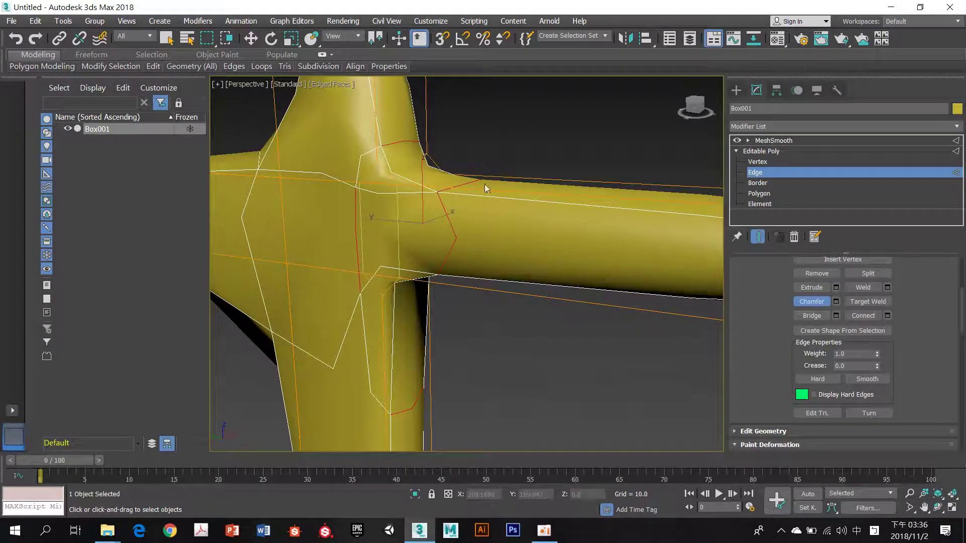
scroll(490, 189, "down", 2)
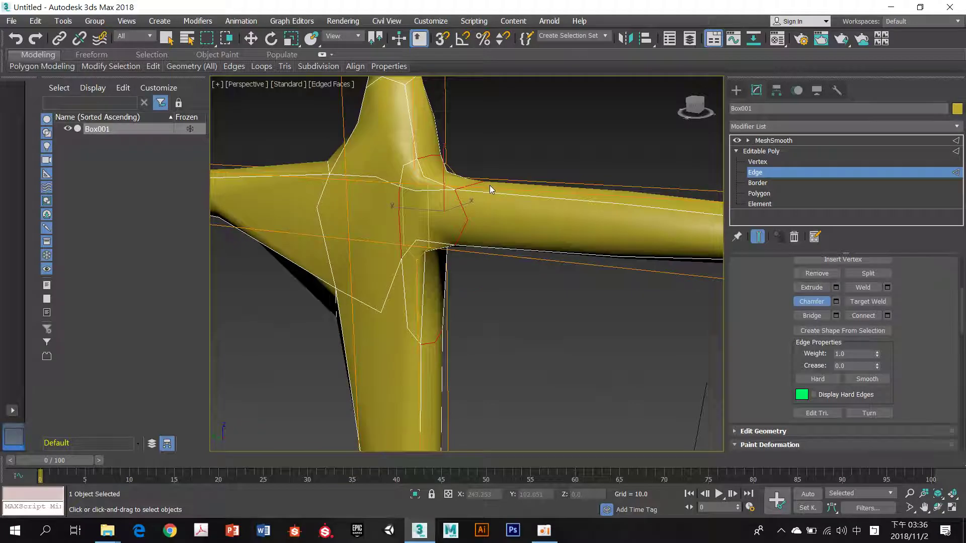
middle_click_drag(490, 185, 521, 179, "alt")
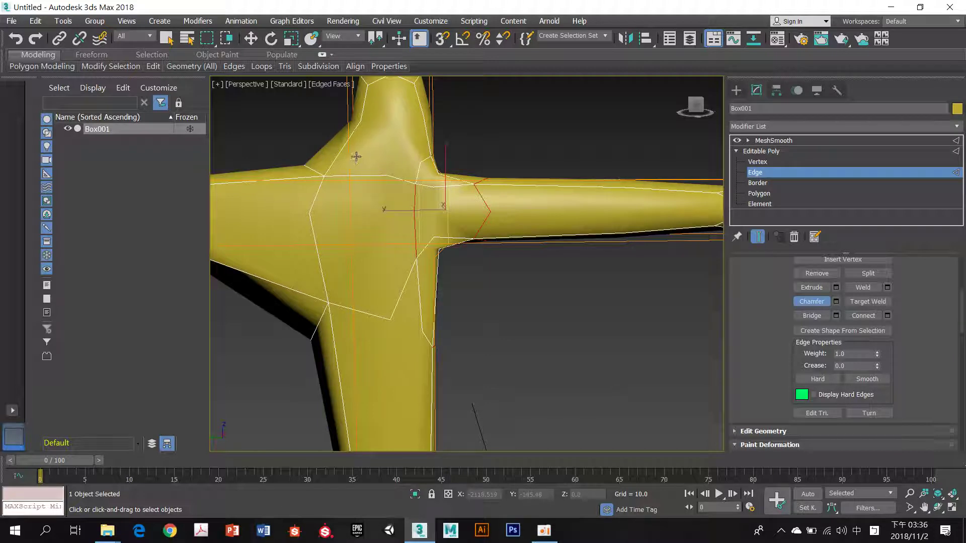
key("ctrl+z")
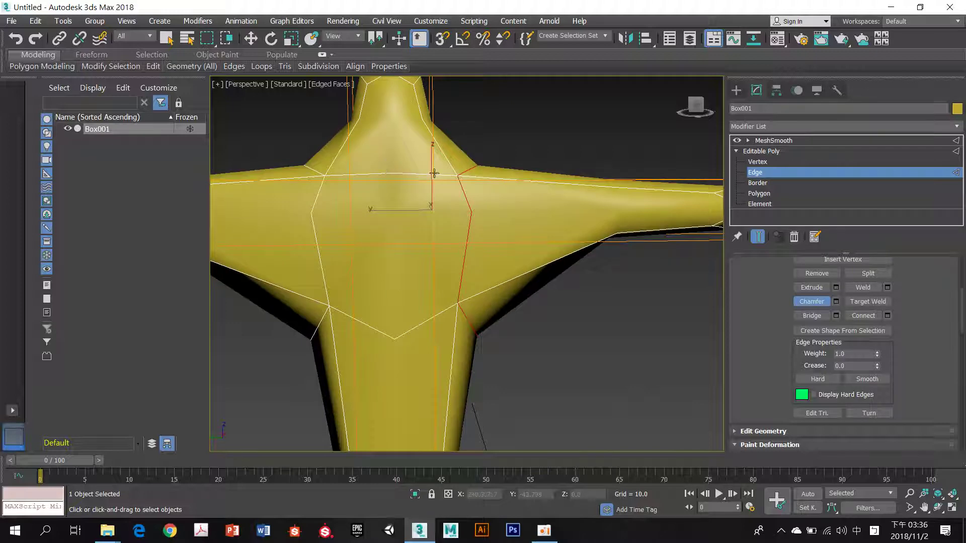
Step: Leave the Edge sub-object level and turn off the MeshSmooth effect again
left_click(761, 151)
left_click(736, 140)
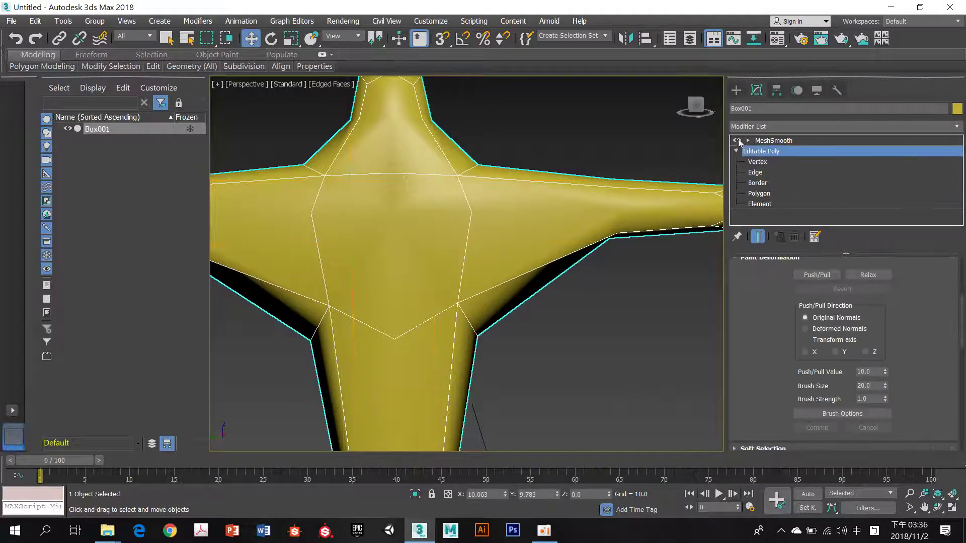
middle_click_drag(606, 160, 548, 182, "alt")
left_click(549, 177)
left_click(487, 201)
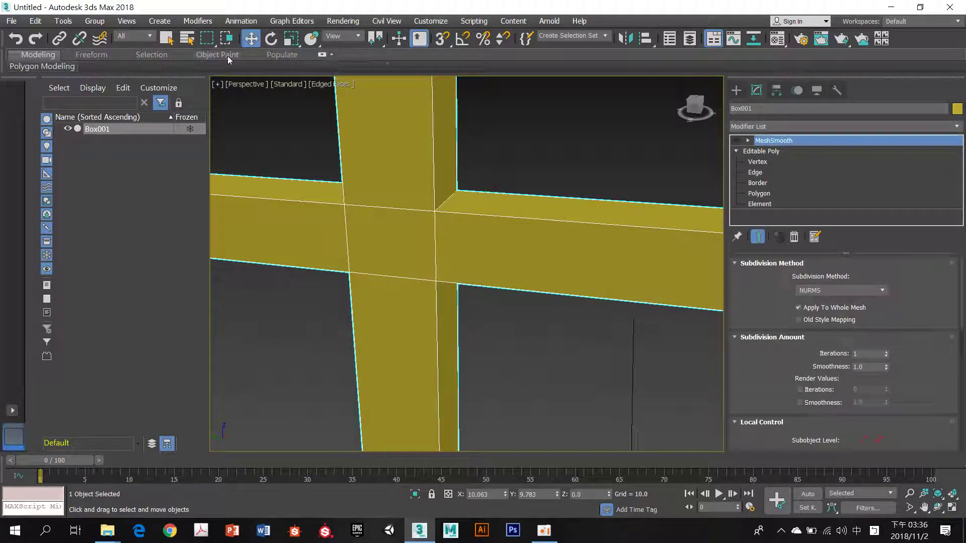
Step: Use Swift Loop on the Editable Poly to add an edge loop on each arm, close to the post
left_click(322, 56)
left_click(322, 55)
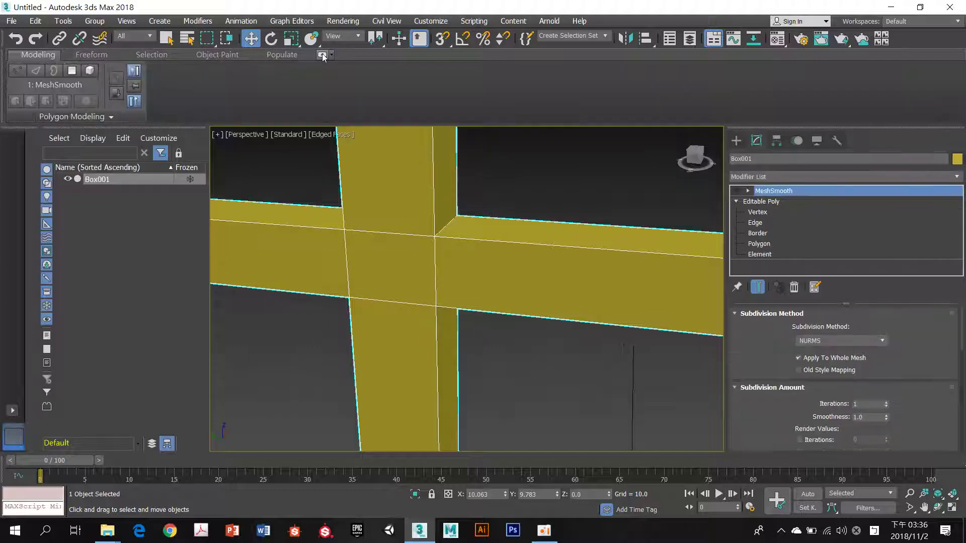
left_click(168, 53)
left_click(38, 54)
left_click(760, 201)
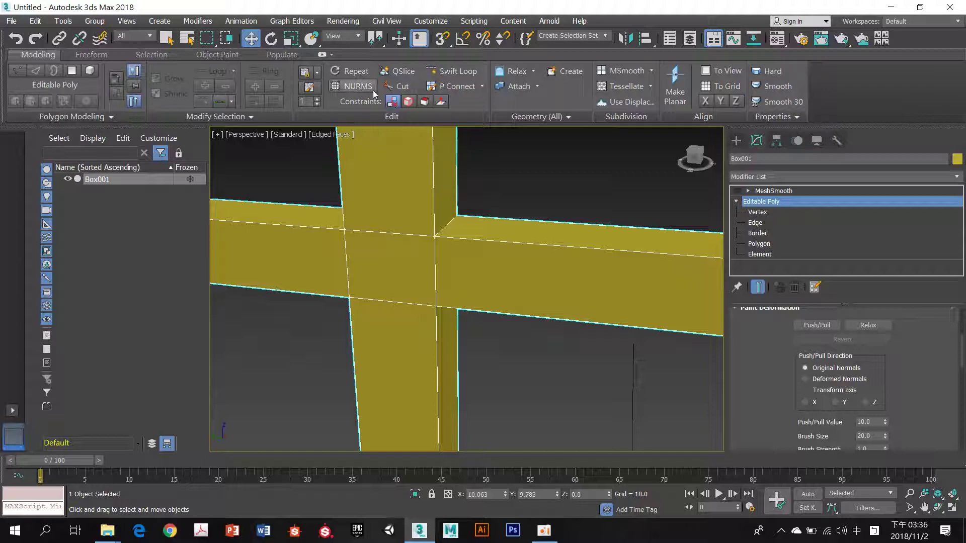
left_click(467, 77)
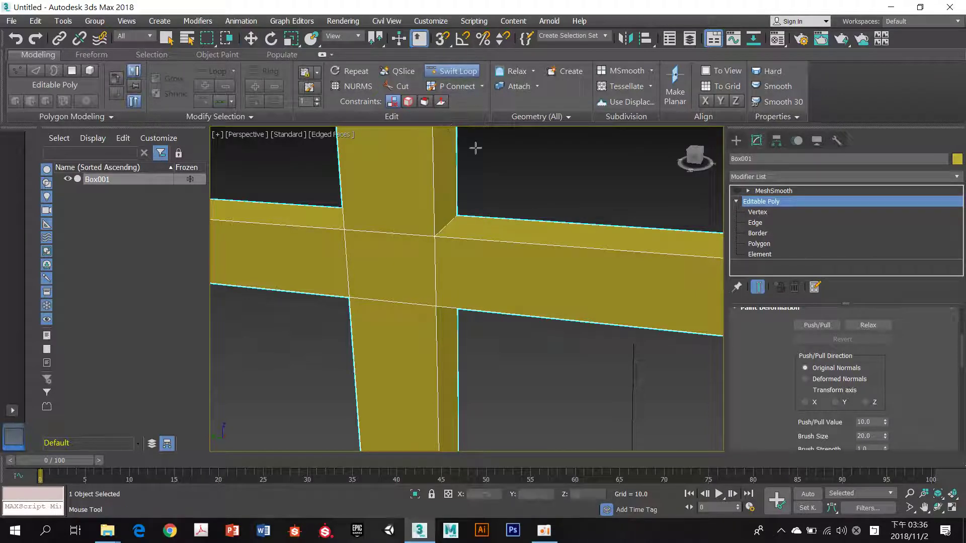
left_click(443, 235)
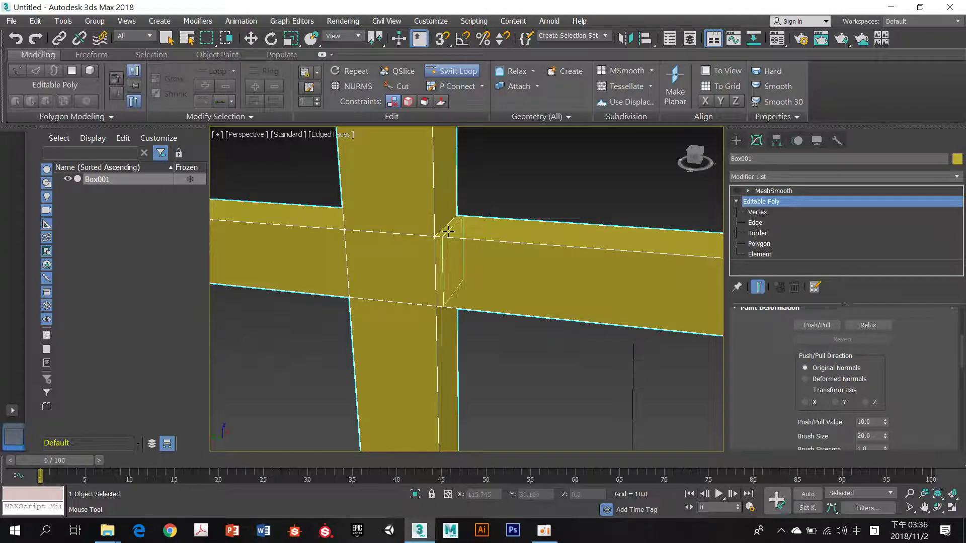
left_click(335, 230)
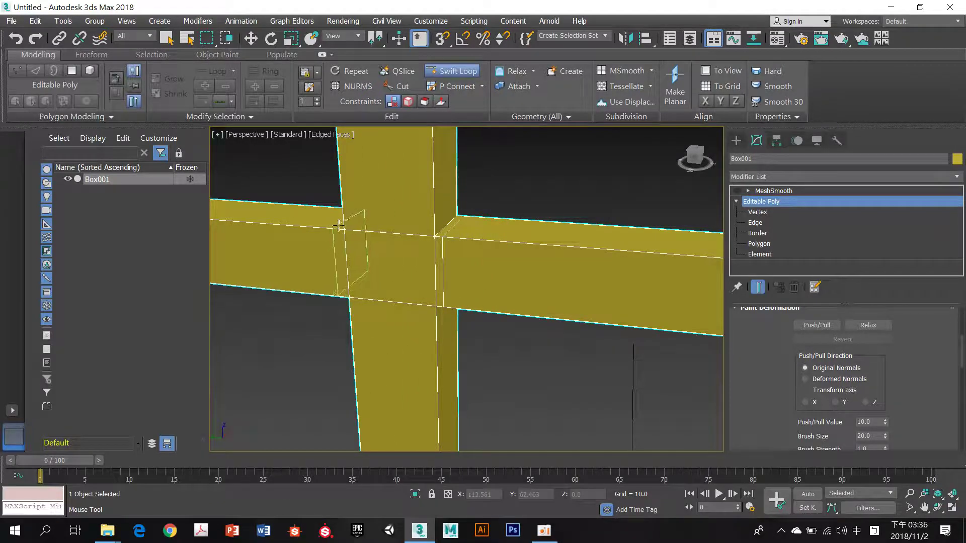
Step: Add Swift Loop edge loops just below the post's top and near the outer end of each arm
middle_click_drag(477, 237, 477, 311)
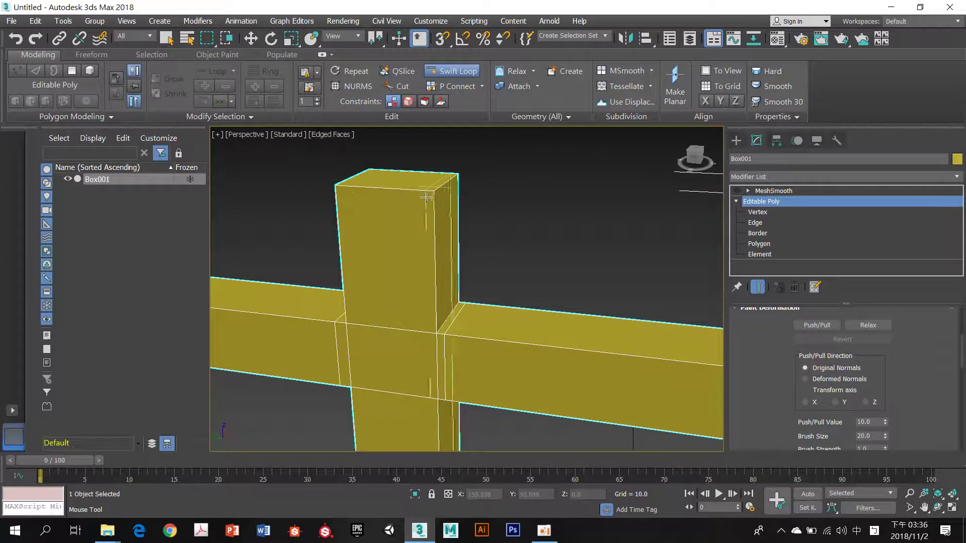
scroll(443, 206, "up", 4)
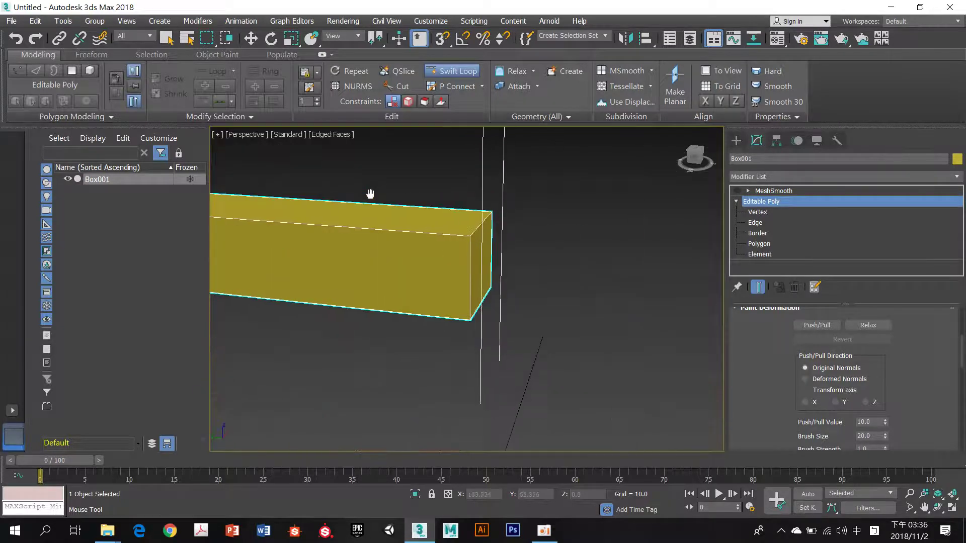
scroll(444, 234, "up", 5)
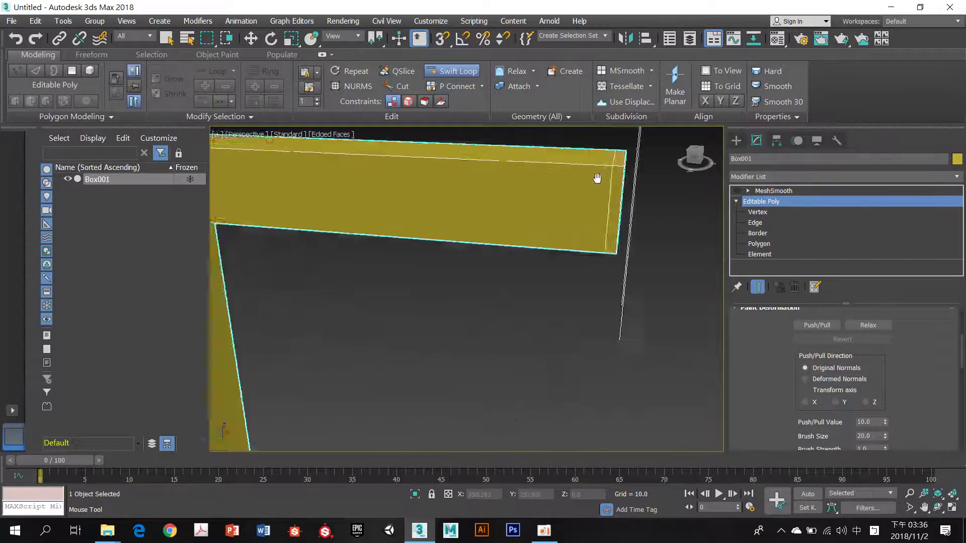
middle_click_drag(597, 177, 712, 199)
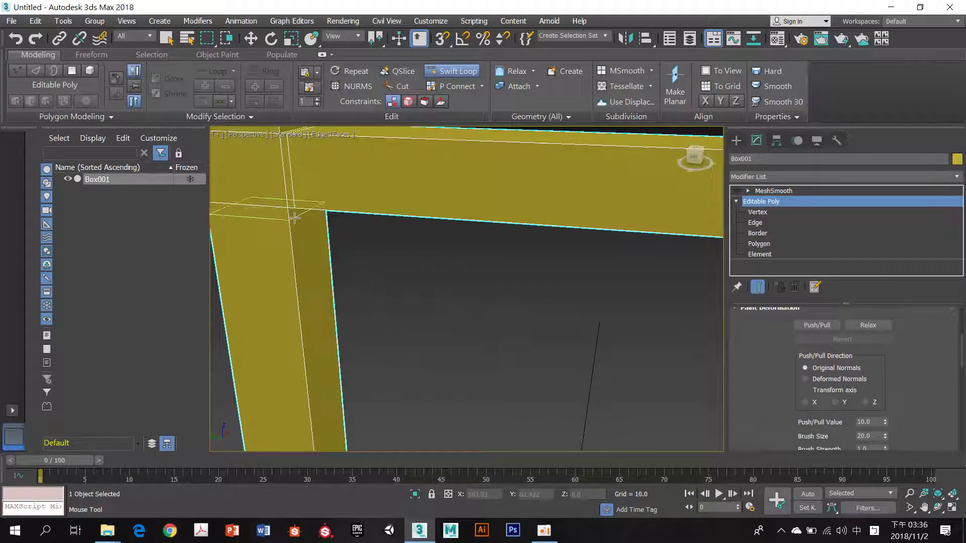
Step: Add edge loops around the post just below and above the arm junction, plus one near its foot
scroll(413, 229, "down", 8)
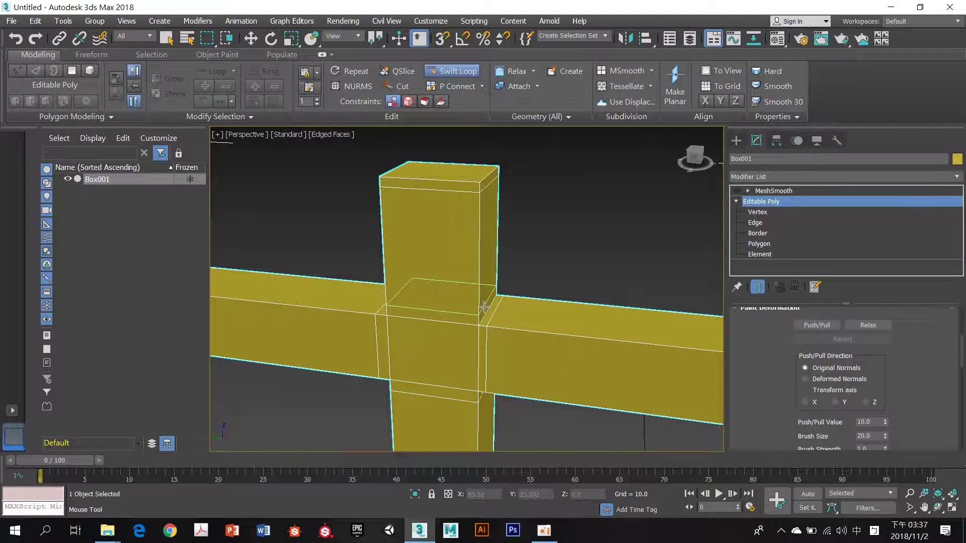
middle_click_drag(583, 326, 587, 310)
scroll(586, 357, "down", 10)
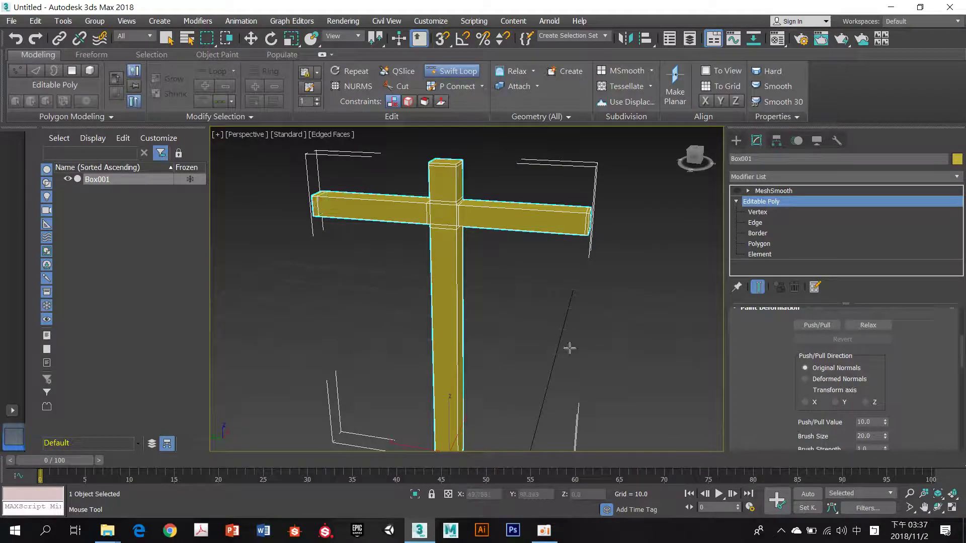
middle_click_drag(567, 347, 542, 240)
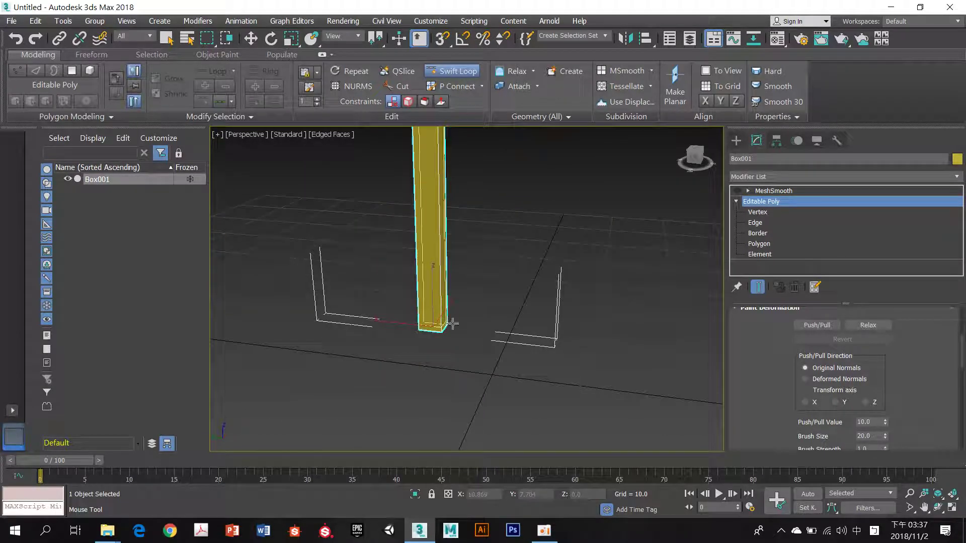
middle_click_drag(448, 323, 549, 377)
Step: Turn the MeshSmooth effect back on, leave Swift Loop and reselect the smoothed cross
left_click(736, 191)
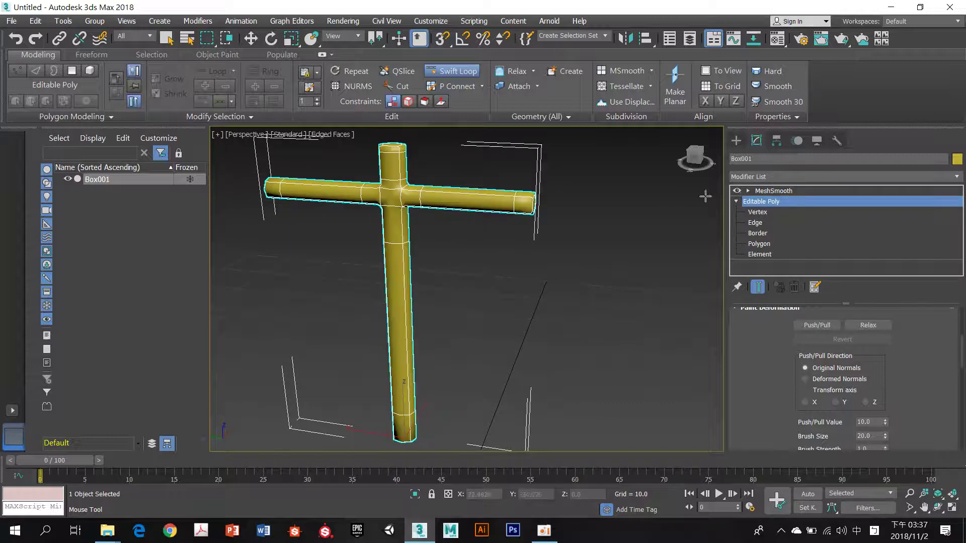
scroll(457, 291, "up", 5)
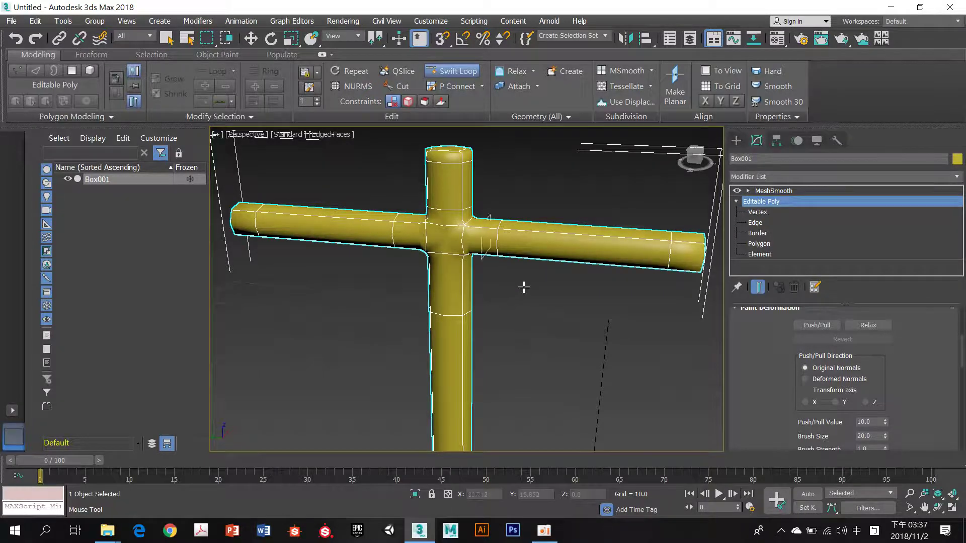
scroll(518, 284, "down", 4)
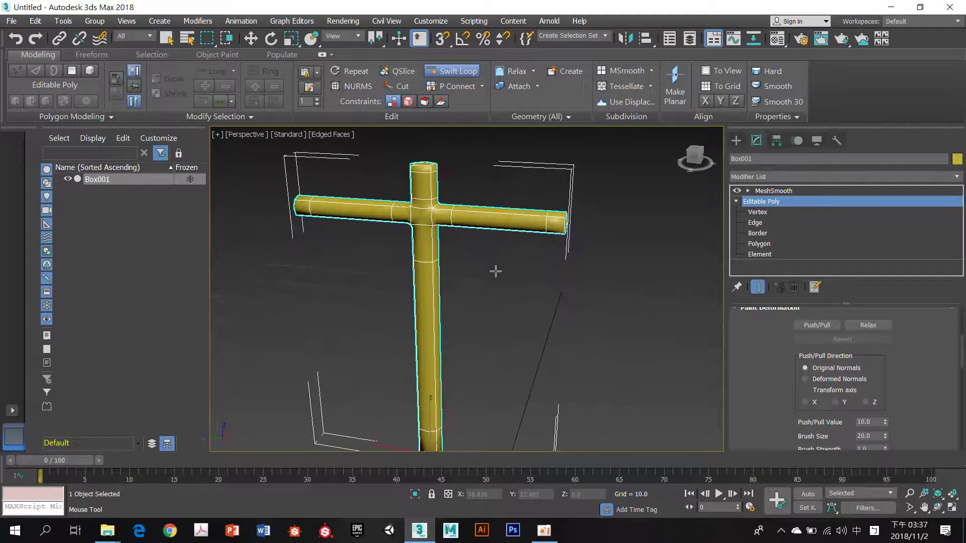
key("w")
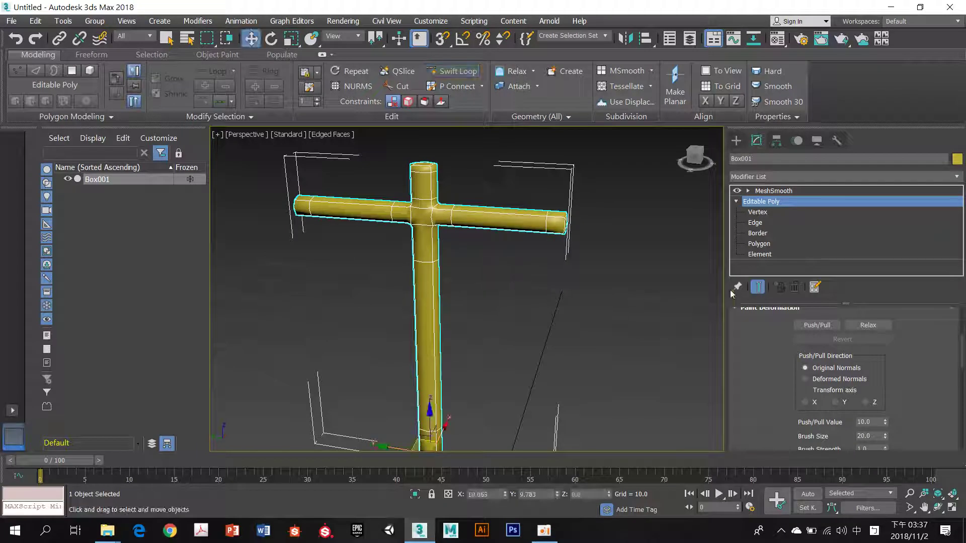
left_click(758, 287)
left_click(575, 288)
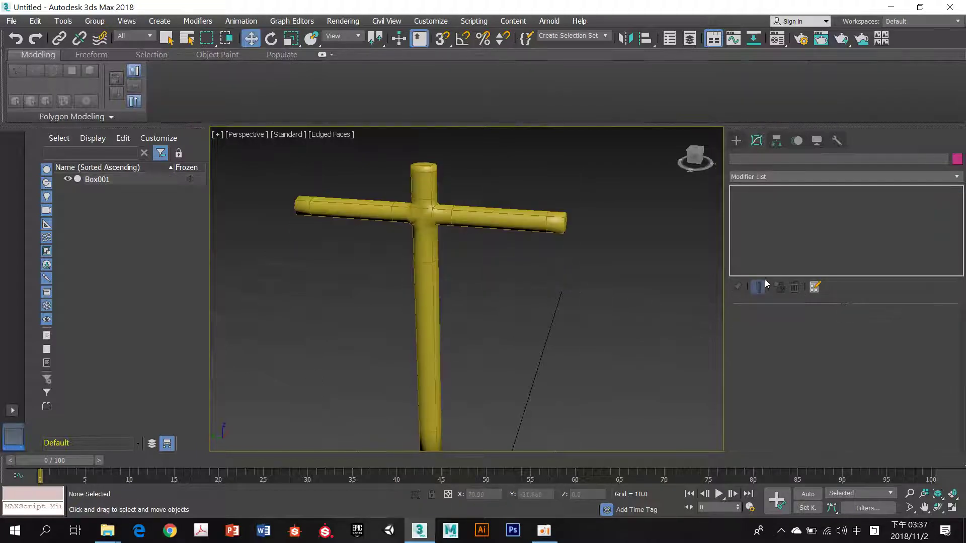
left_click(562, 225)
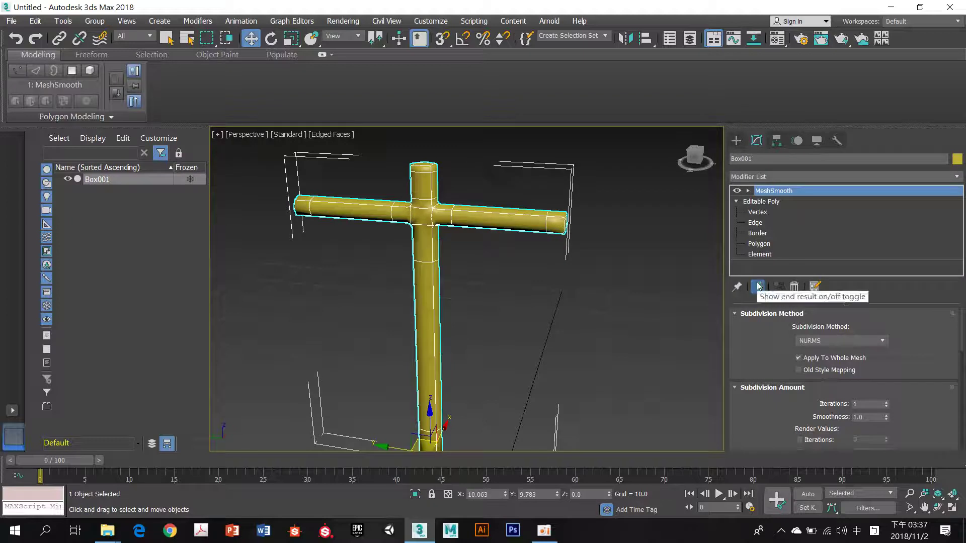
Step: Examine how the added edge loops shape the smoothed cross at its junction, arms and ends
scroll(447, 266, "down", 3)
middle_click_drag(447, 262, 410, 266, "alt")
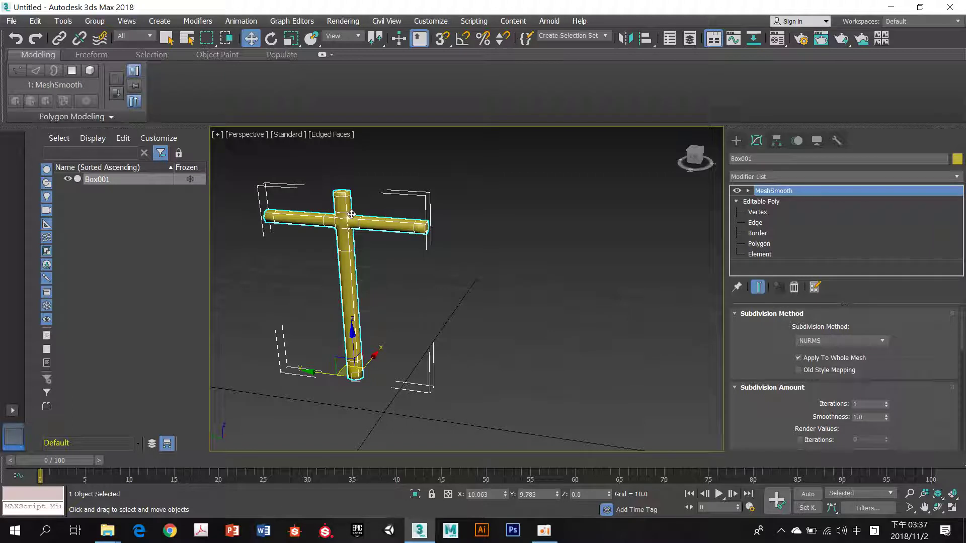
scroll(351, 214, "up", 5)
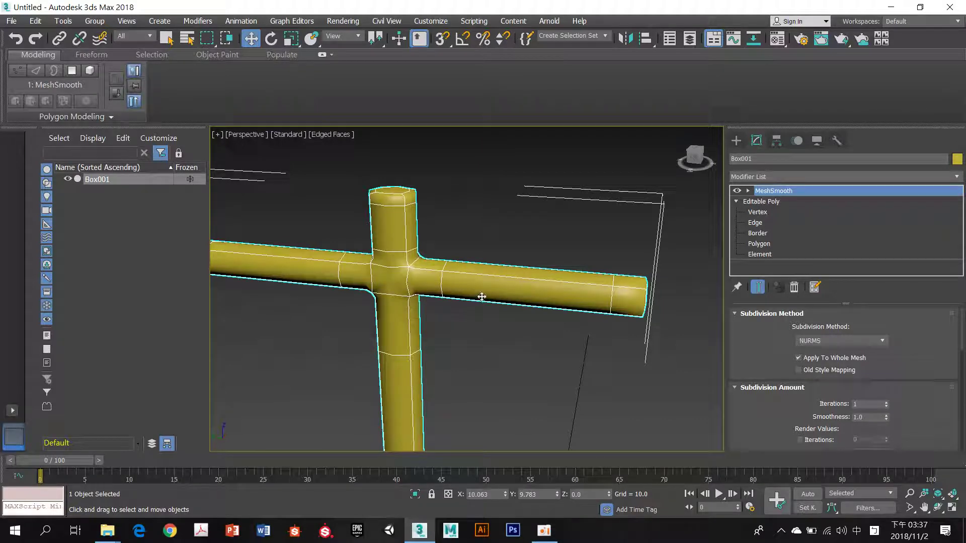
scroll(481, 297, "down", 3)
middle_click_drag(481, 297, 424, 242)
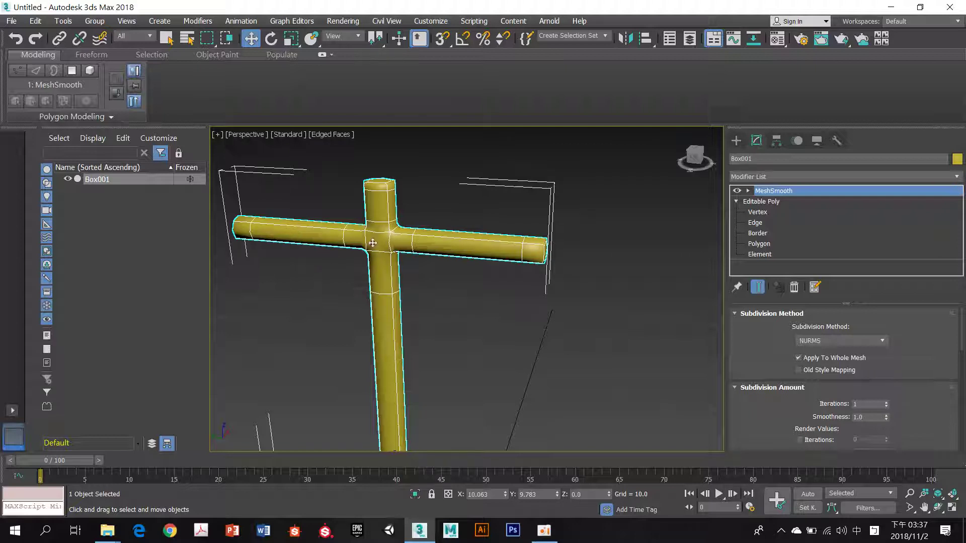
mouse_move(428, 262)
middle_mouse_down()
mouse_move(460, 271)
mouse_move(414, 259)
middle_mouse_up()
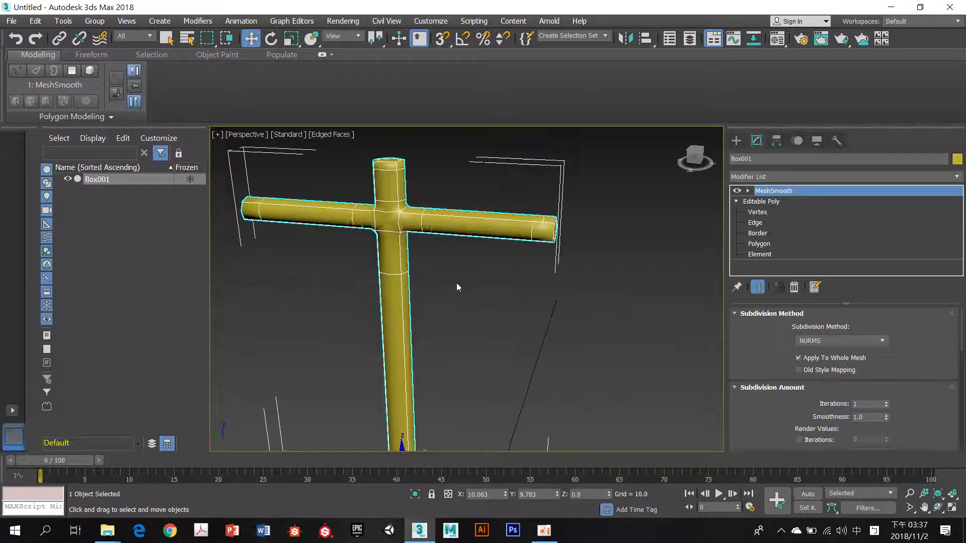
scroll(457, 287, "down", 4)
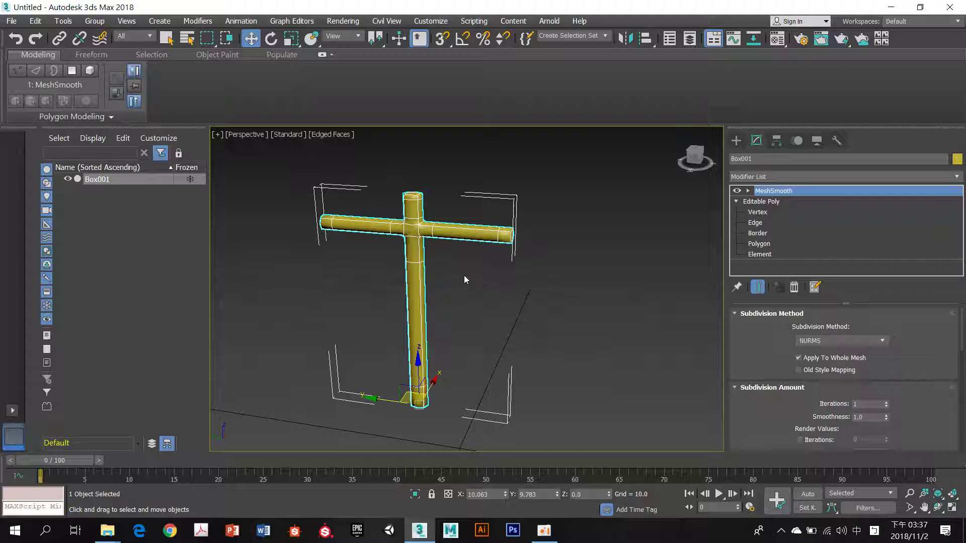
scroll(464, 275, "up", 2)
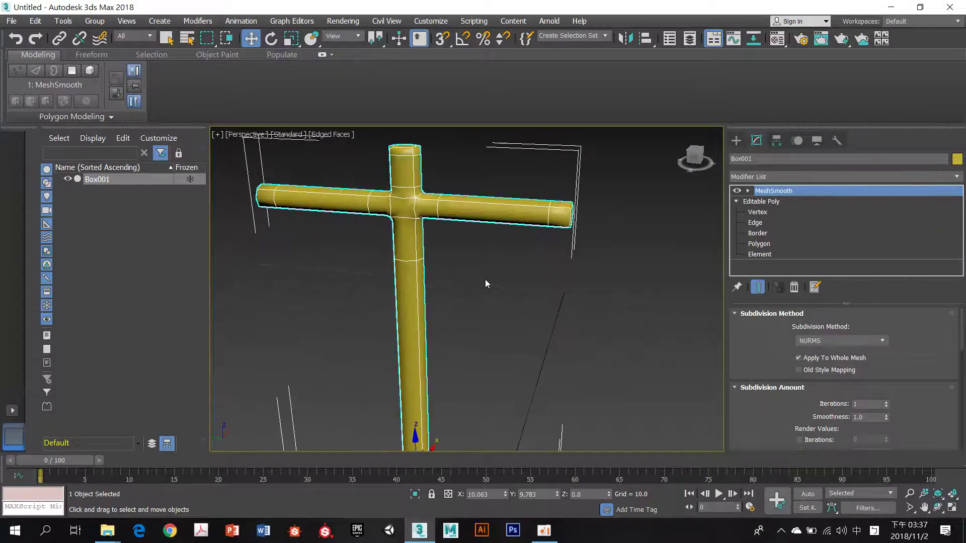
scroll(485, 279, "down", 2)
middle_click_drag(454, 283, 410, 233)
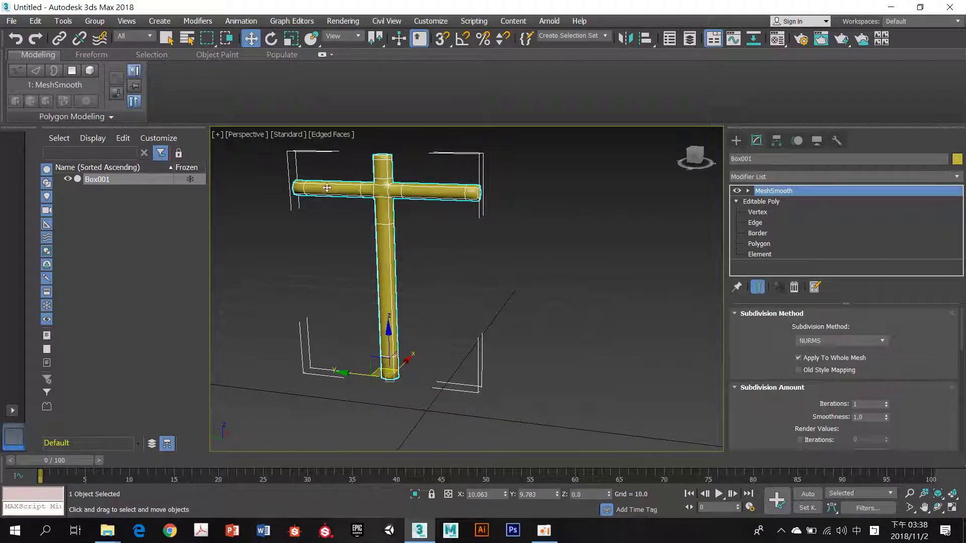
Step: On the Editable Poly, use Swift Loop to add one edge loop midway along one arm and three spaced loops along the other
scroll(330, 209, "up", 6)
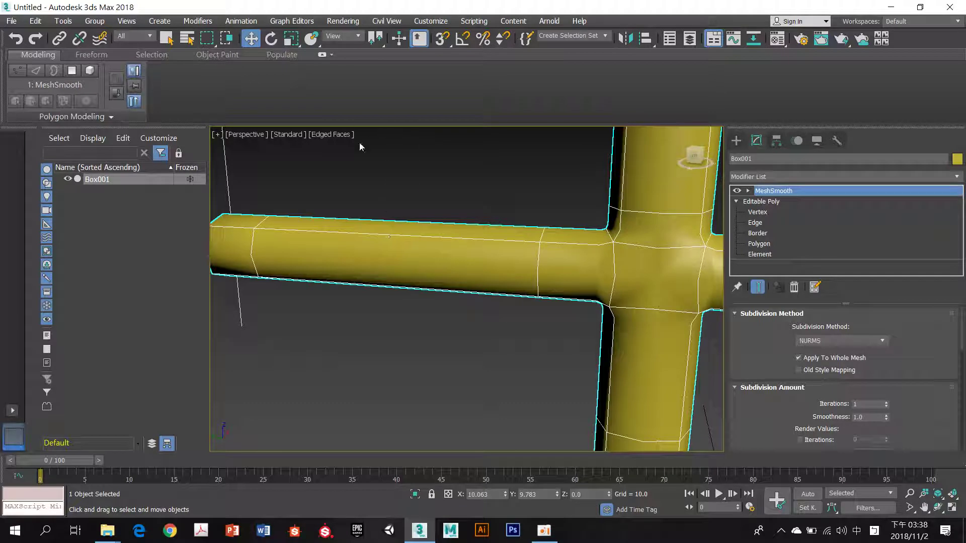
left_click(763, 202)
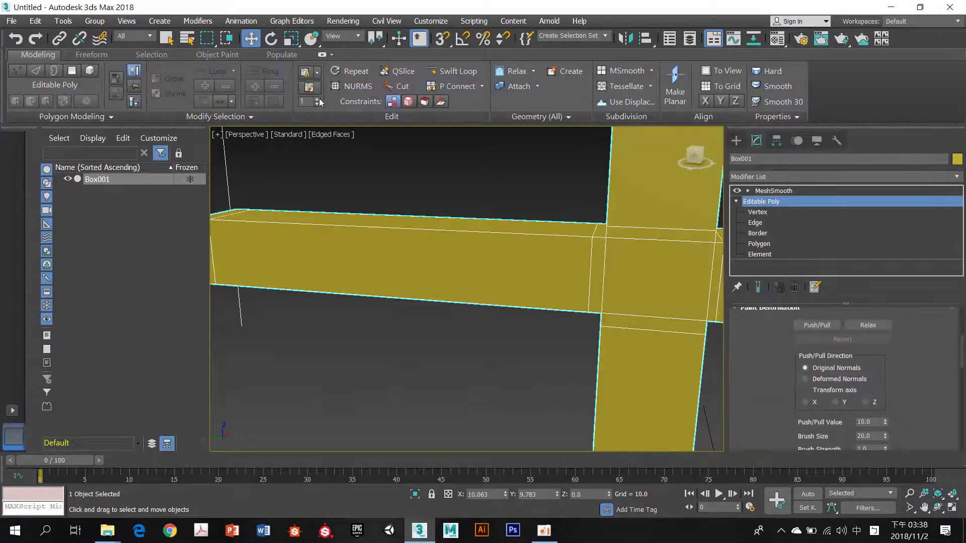
left_click(452, 71)
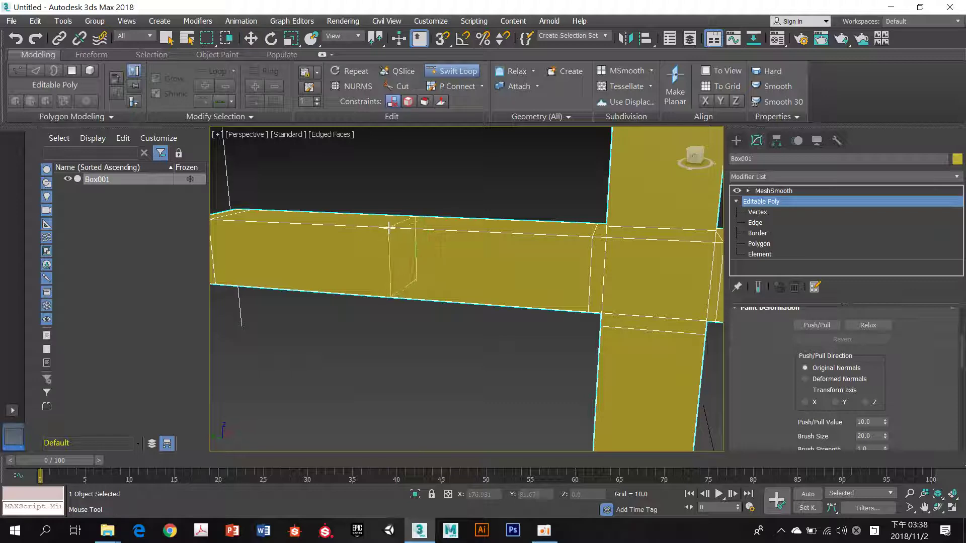
left_click(400, 225)
middle_click_drag(516, 252, 209, 251)
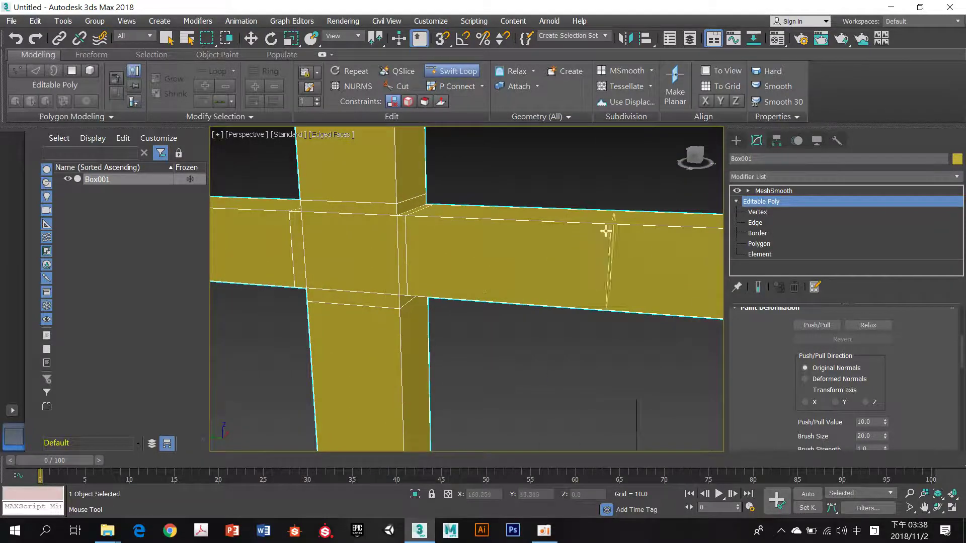
middle_click_drag(586, 254, 485, 244)
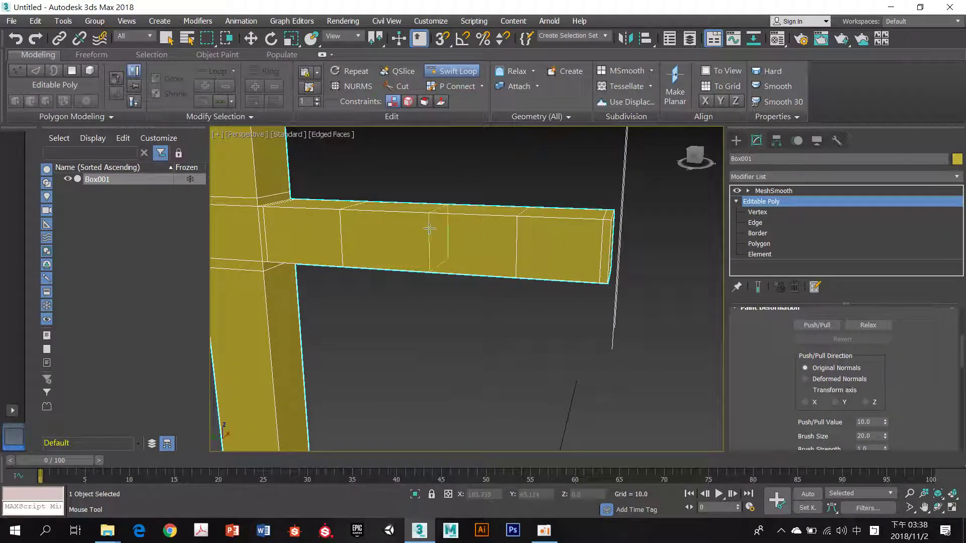
middle_click_drag(465, 285, 464, 351)
scroll(560, 317, "down", 4)
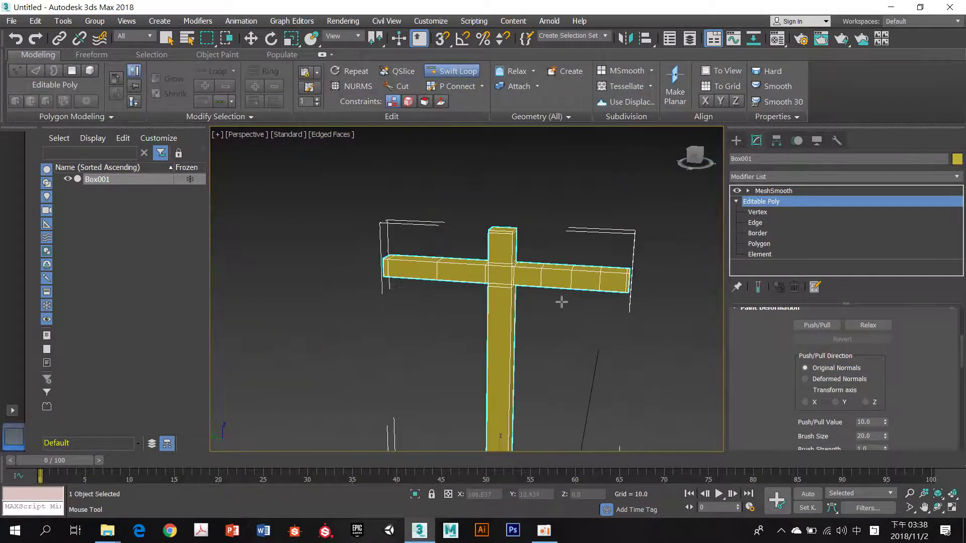
scroll(551, 289, "up", 5)
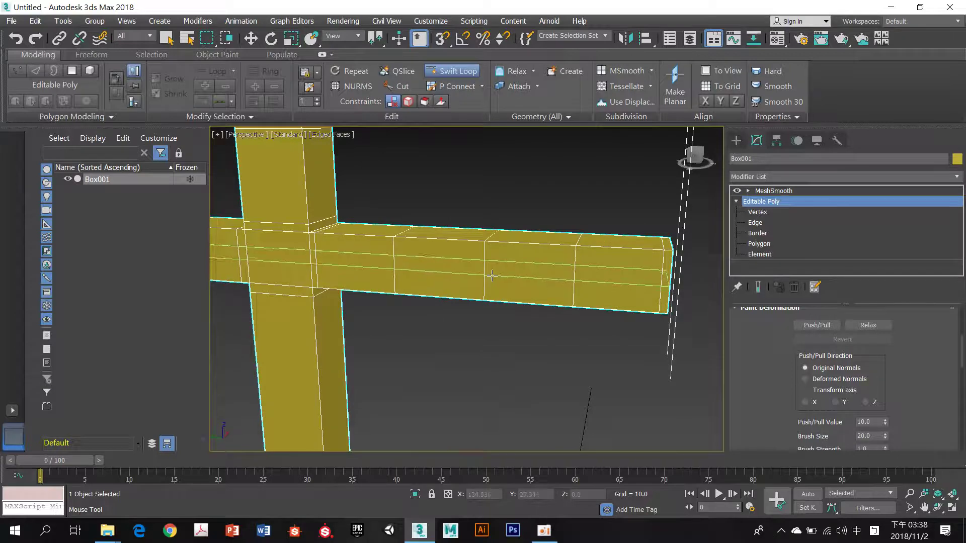
Step: In Vertex mode, raise the middle loop of the arm with three loops and lift that arm's end vertices slightly
left_click(758, 225)
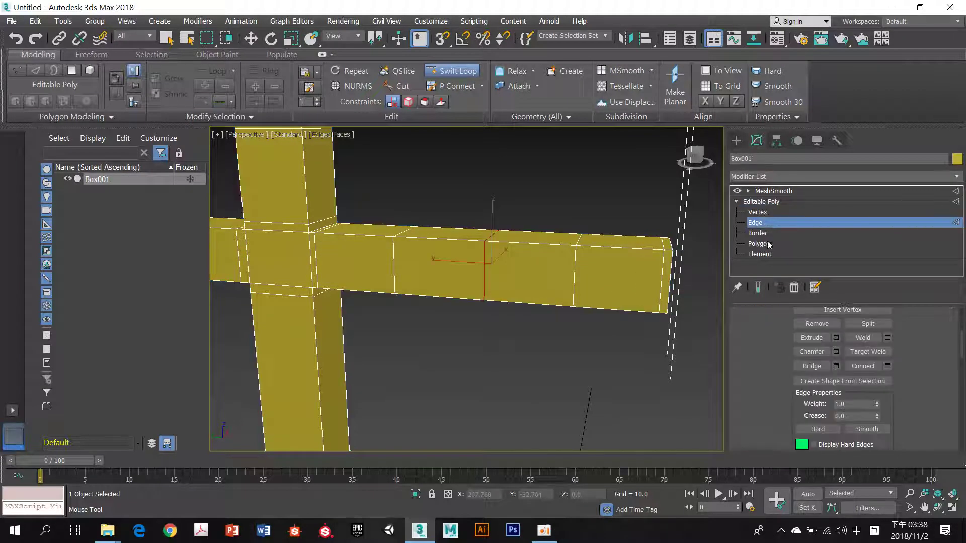
scroll(916, 356, "down", 3)
scroll(920, 353, "up", 3)
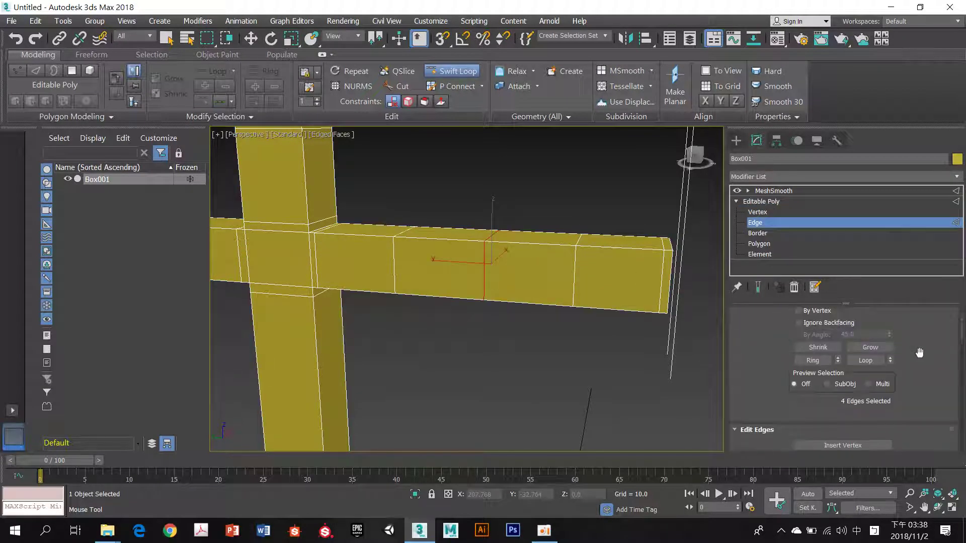
left_click(808, 329)
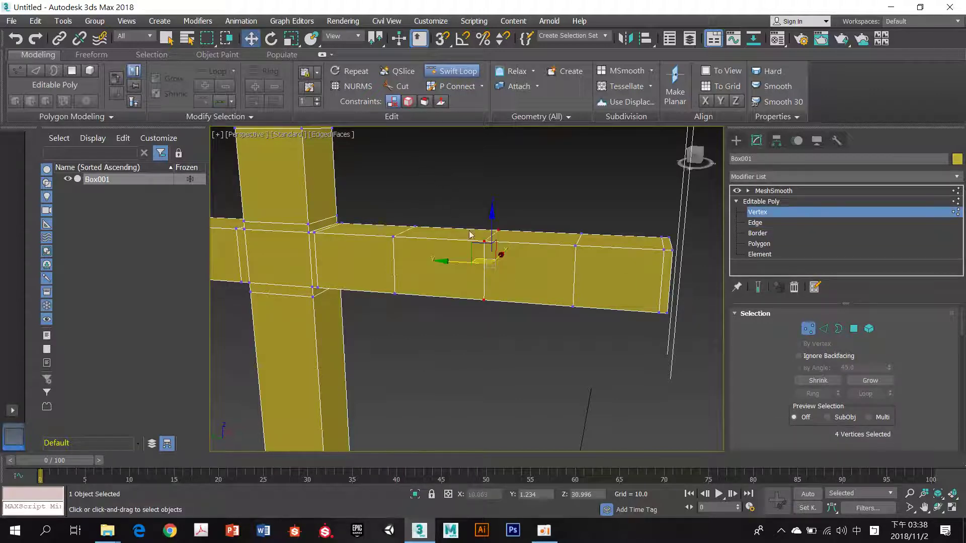
left_click_drag(489, 218, 487, 207)
left_click_drag(628, 220, 734, 359)
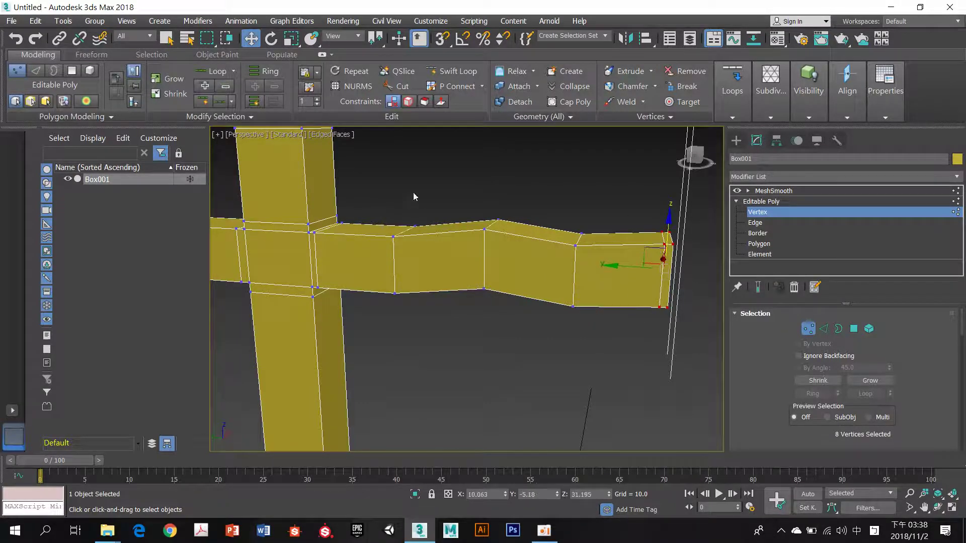
Step: Select the four vertices of the added loop nearest the post on the bent arm and lower them slightly
left_click_drag(413, 192, 298, 243)
middle_click_drag(372, 233, 528, 218)
left_click_drag(558, 215, 504, 301)
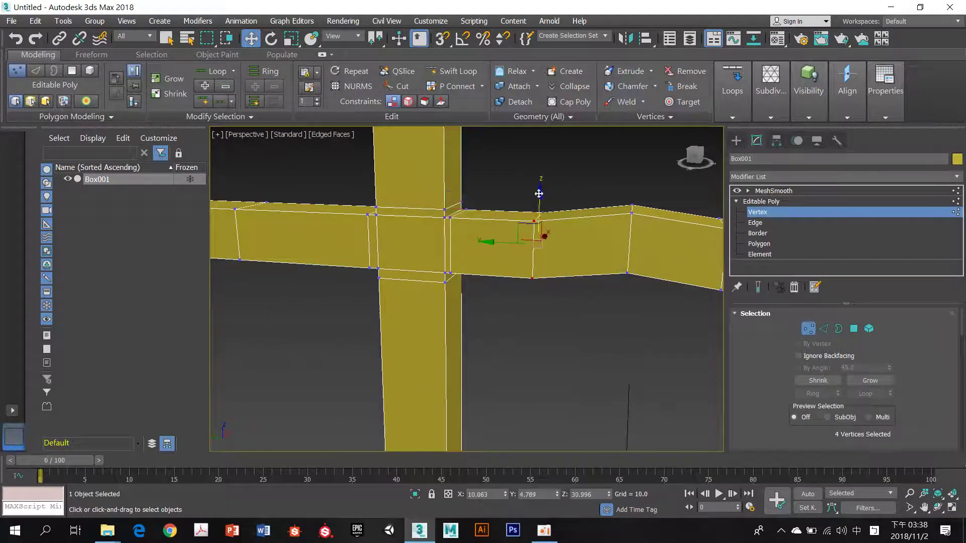
left_click_drag(531, 239, 532, 242)
middle_click_drag(571, 226, 574, 228)
scroll(574, 228, "down", 6)
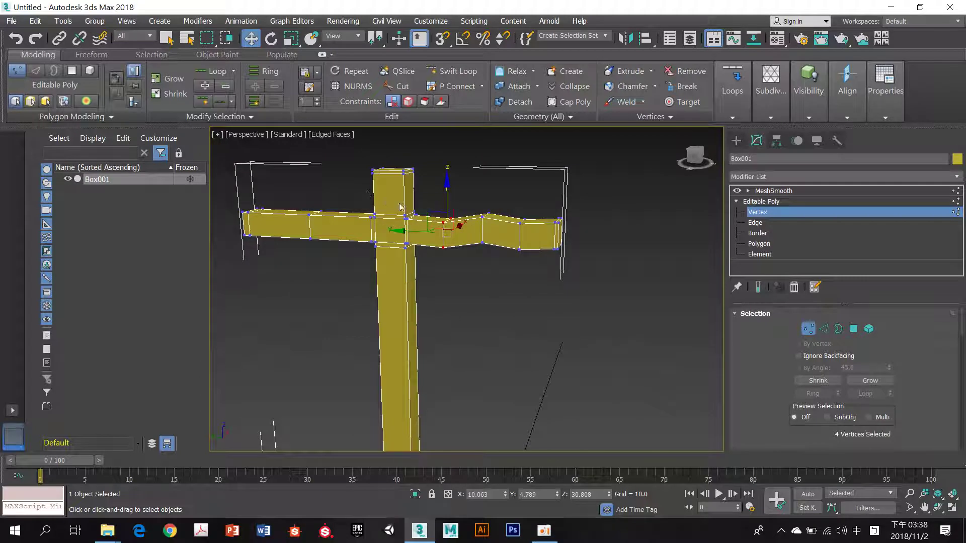
middle_click_drag(401, 206, 414, 203)
Step: Clear the vertex selection and return to the whole-object level of the Editable Poly
left_click(497, 269)
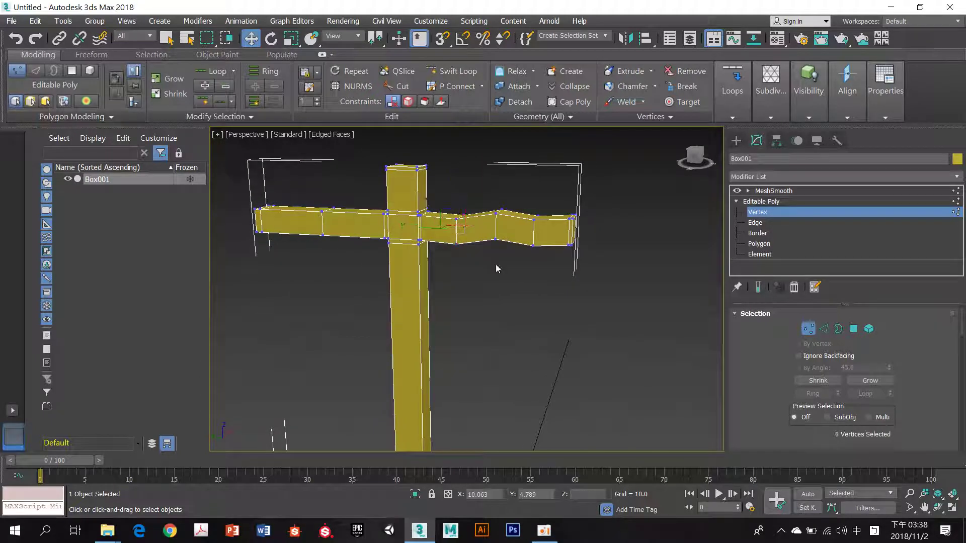
left_click(808, 329)
middle_click_drag(628, 297, 605, 264)
scroll(643, 296, "down", 4)
scroll(595, 282, "up", 3)
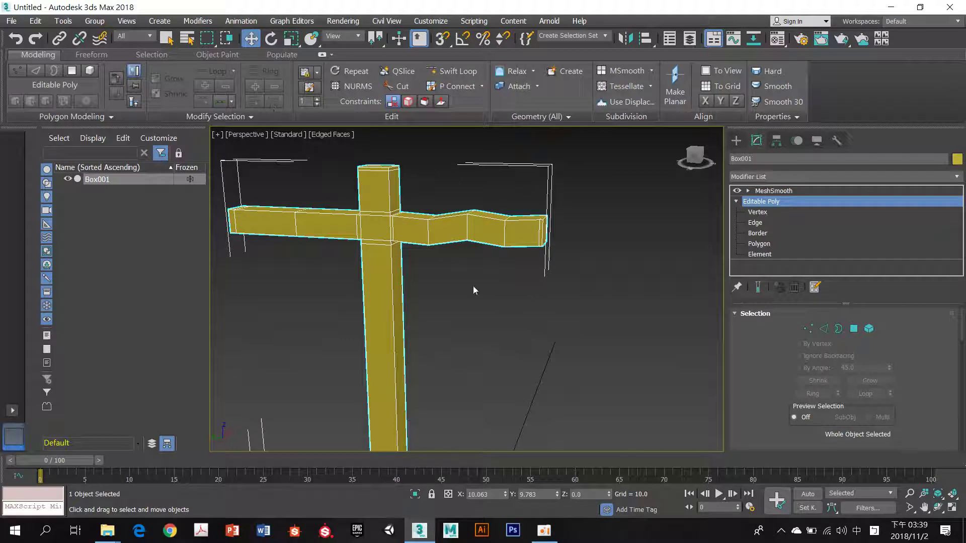
Step: Clear the selection to view the smoothed post, and reselect the whole object at the MeshSmooth level
scroll(529, 317, "down", 4)
scroll(533, 298, "up", 4)
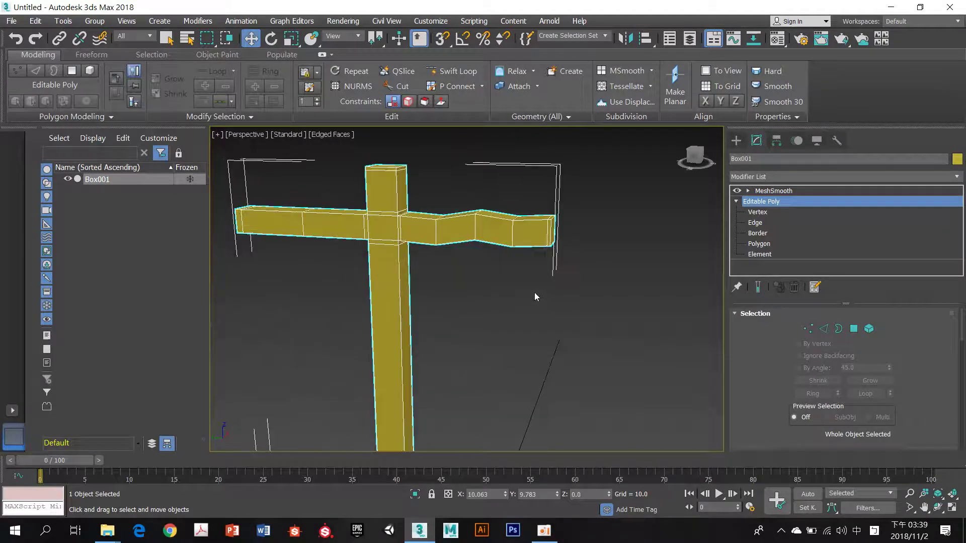
middle_click_drag(534, 291, 546, 287)
left_click(479, 256)
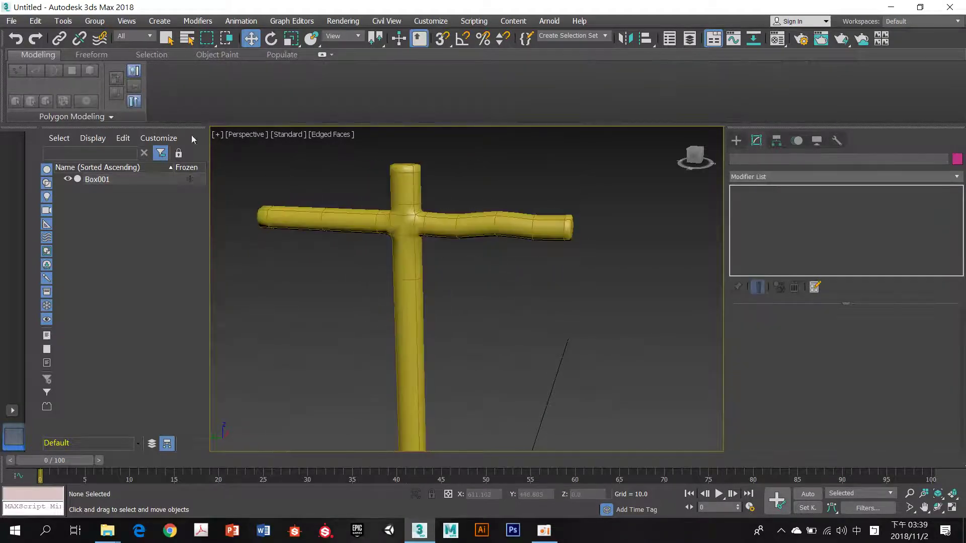
scroll(455, 242, "down", 3)
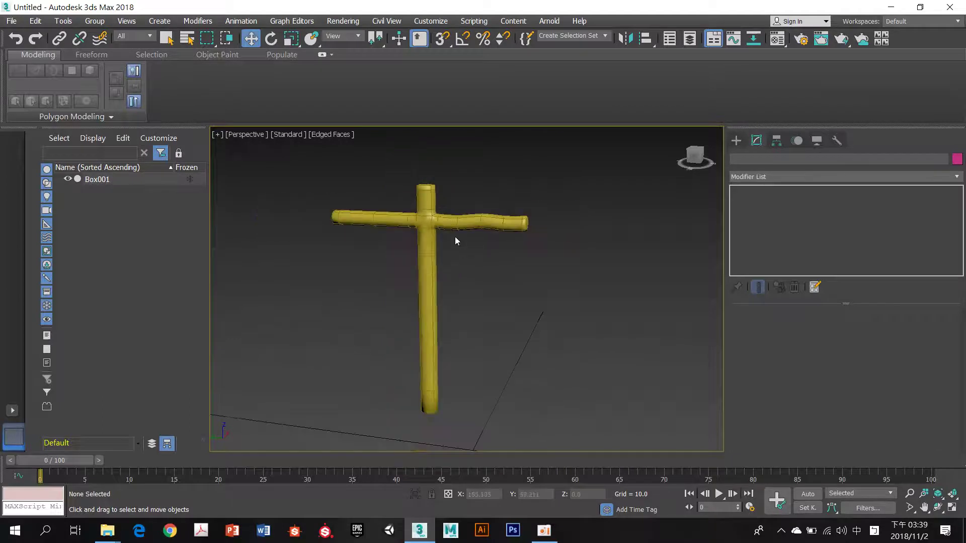
left_click(427, 259)
middle_click_drag(389, 240, 554, 303)
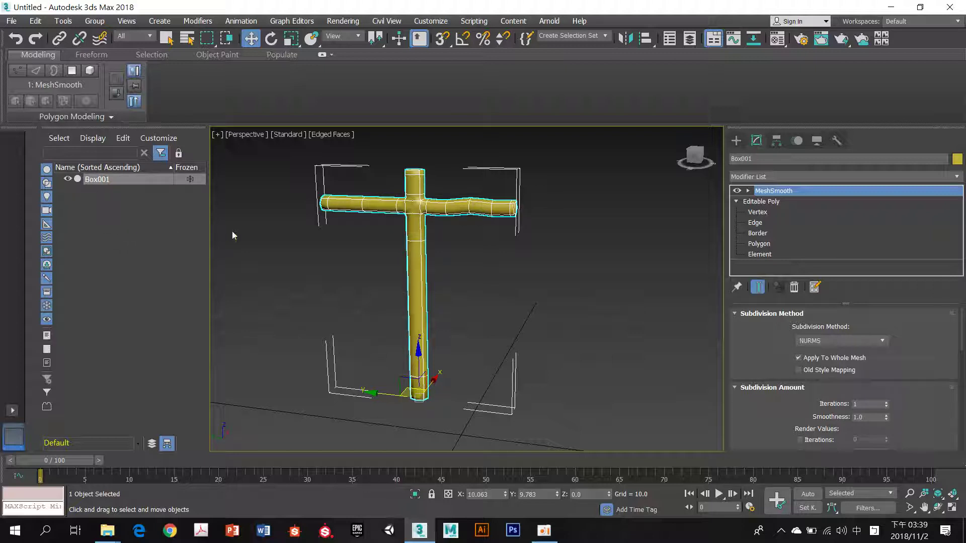
middle_click_drag(268, 236, 273, 236)
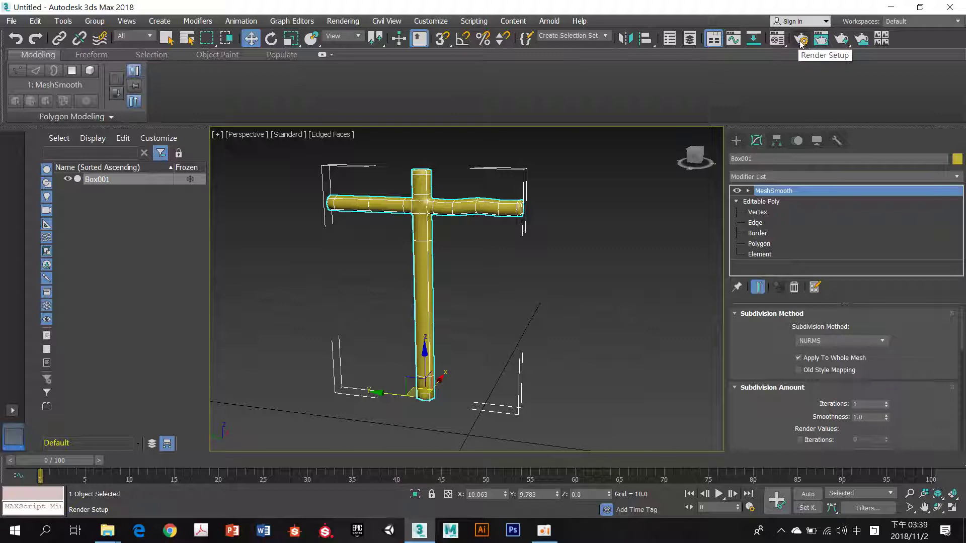
Step: Open the compact Material Editor and place its window beside the post
left_click(776, 40)
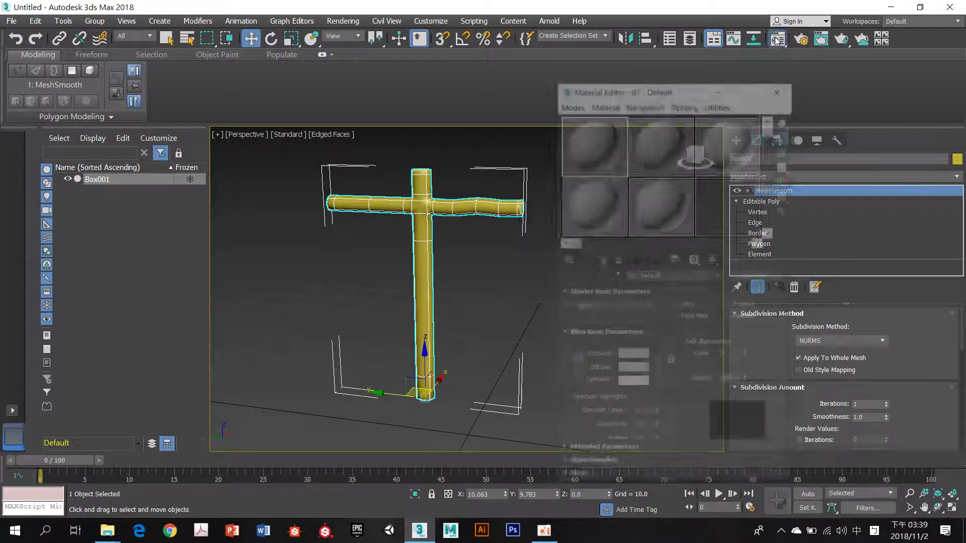
left_click_drag(654, 88, 664, 41)
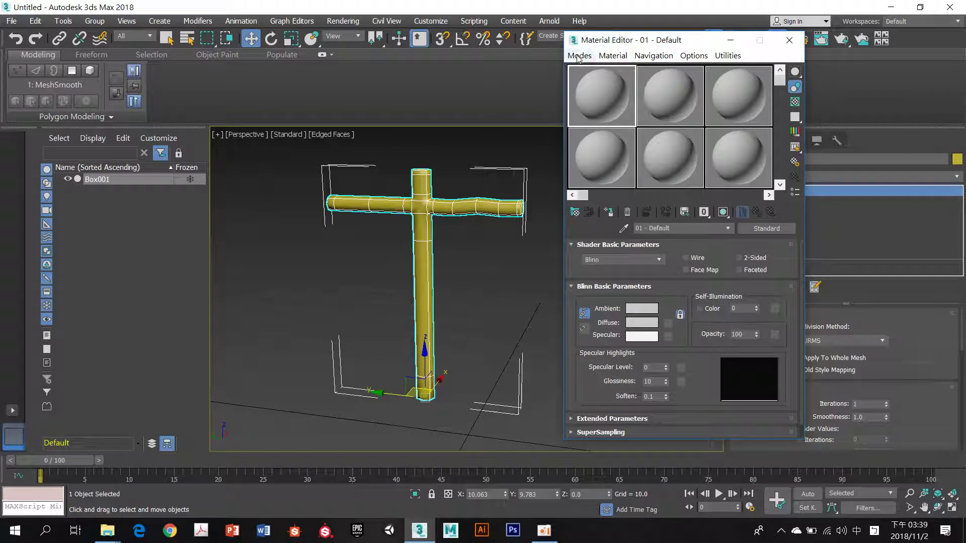
mouse_move(608, 42)
left_mouse_down()
mouse_move(613, 48)
mouse_move(595, 47)
left_mouse_up()
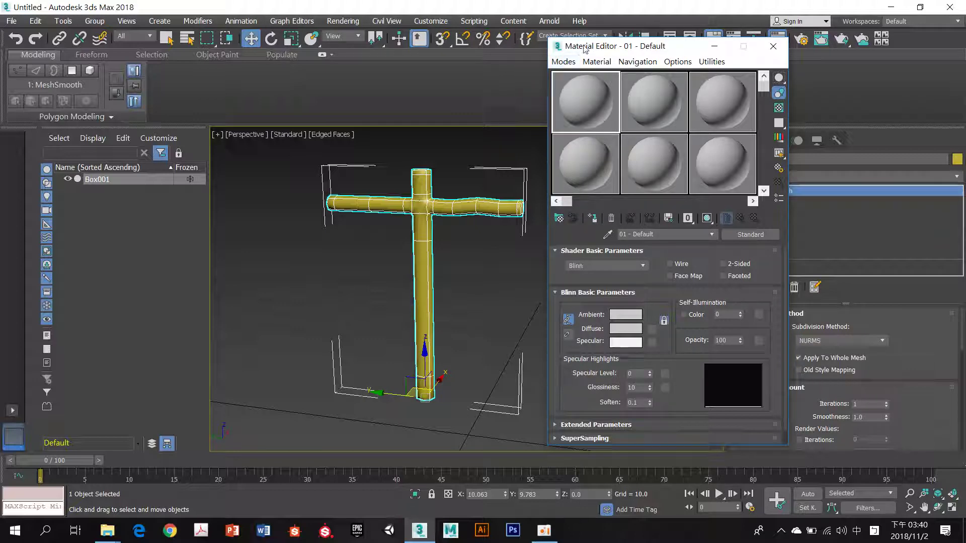
Step: Switch the Material Editor to Slate mode, widen its Material/Map Browser and move the window clear of the post
left_click(572, 66)
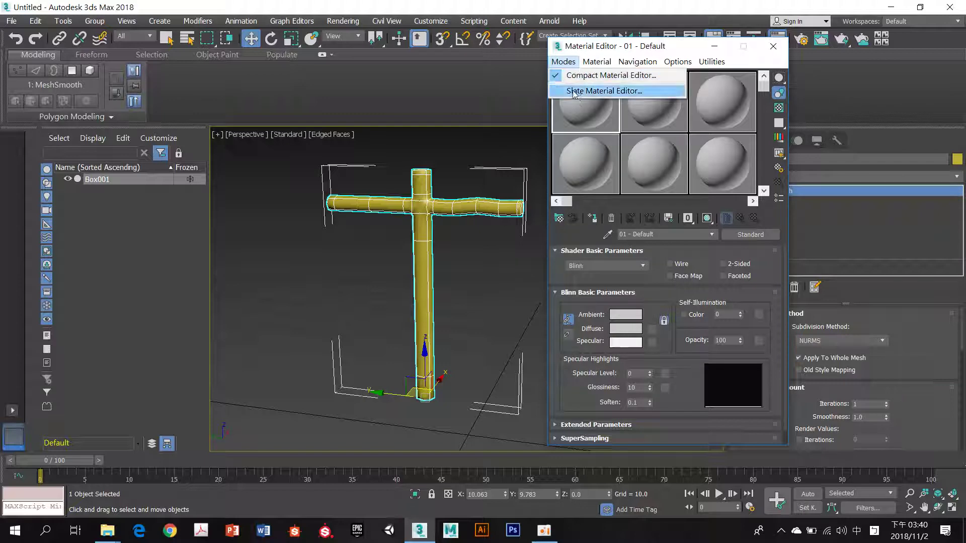
left_click(598, 90)
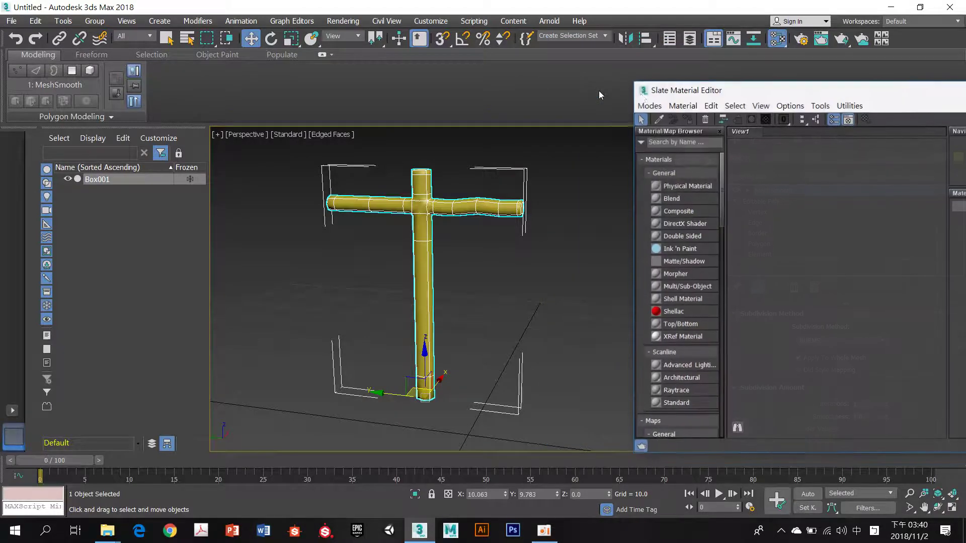
left_click_drag(736, 91, 300, 53)
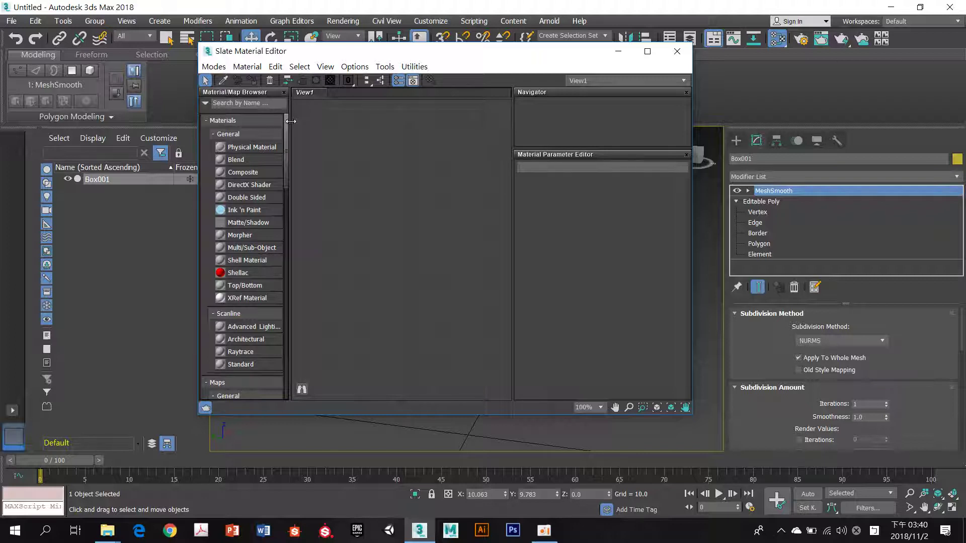
left_click_drag(288, 123, 335, 125)
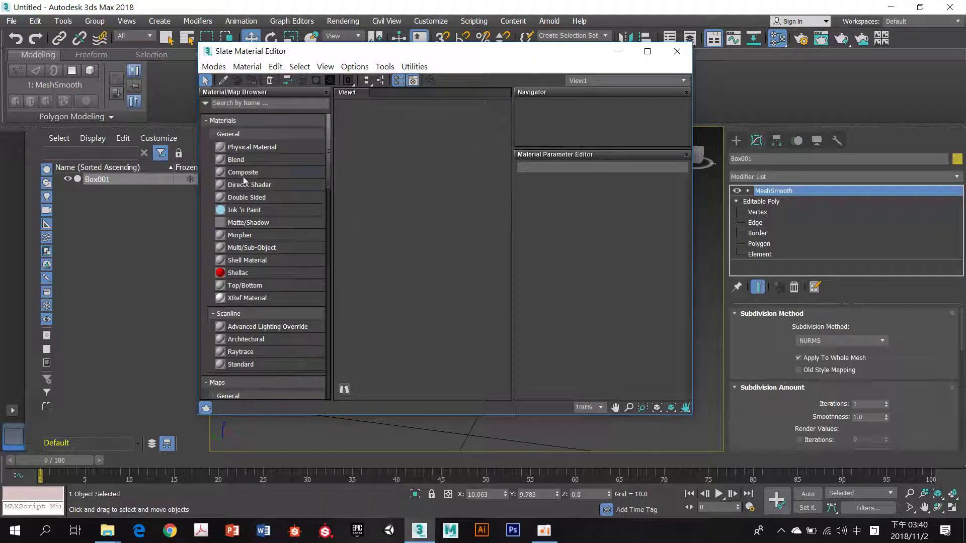
left_click_drag(346, 59, 596, 93)
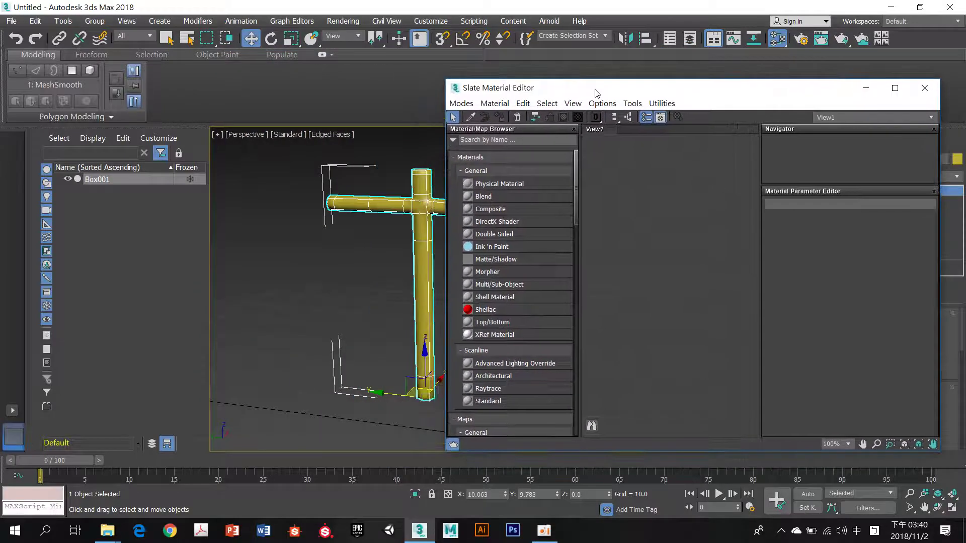
left_click(408, 198)
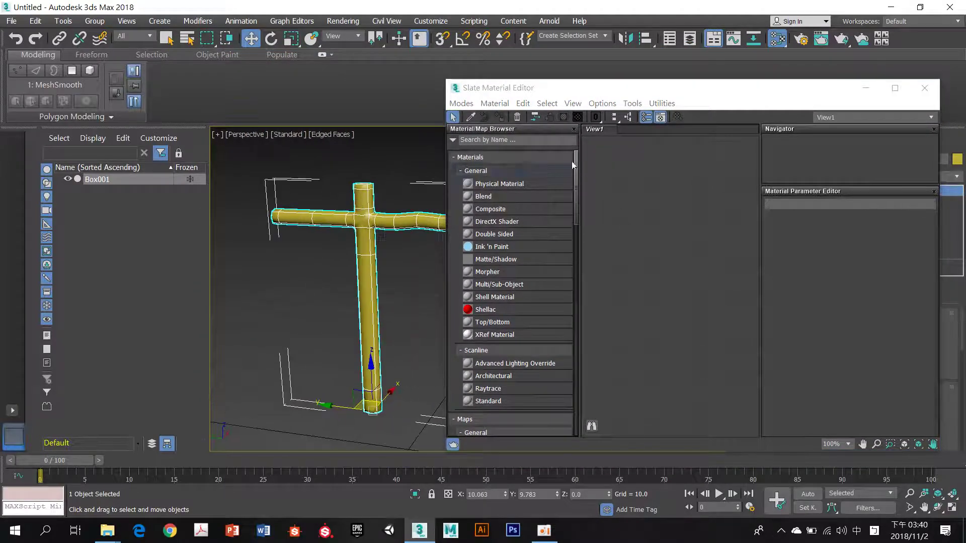
Step: Switch the Material Editor back to Compact mode and reposition its window
left_click(461, 104)
left_click(505, 116)
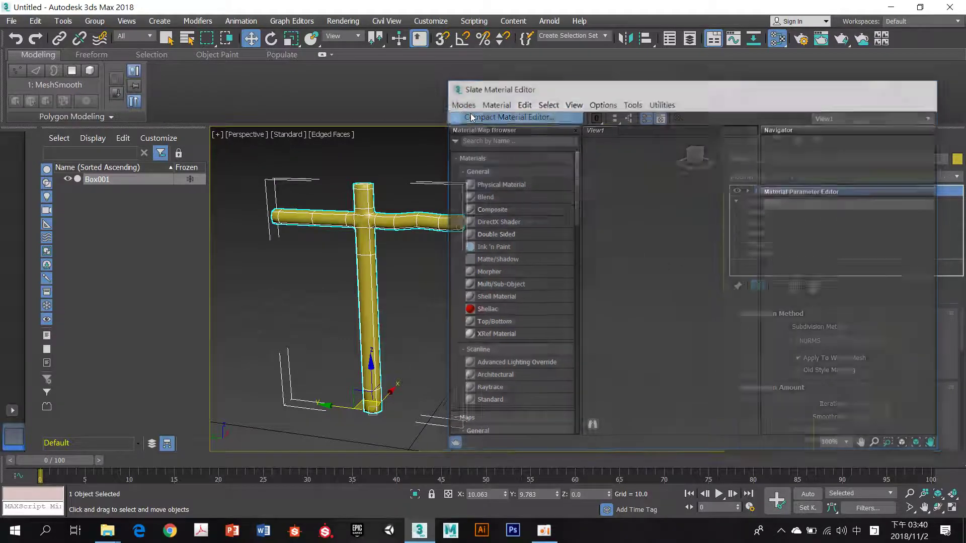
left_click_drag(627, 47, 637, 70)
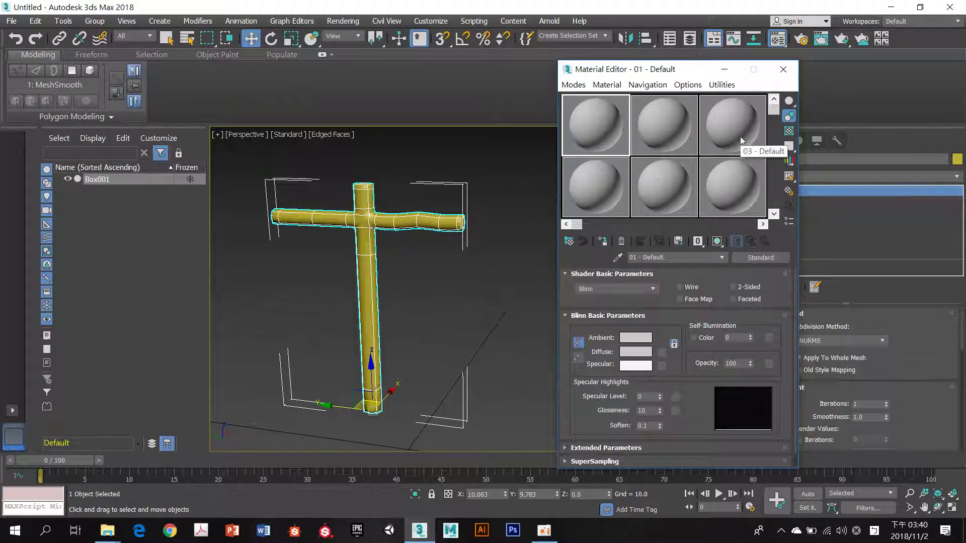
Step: Show the 01 - Default material in an enlarged preview window on the other side of the post from the Material Editor
double_click(605, 122)
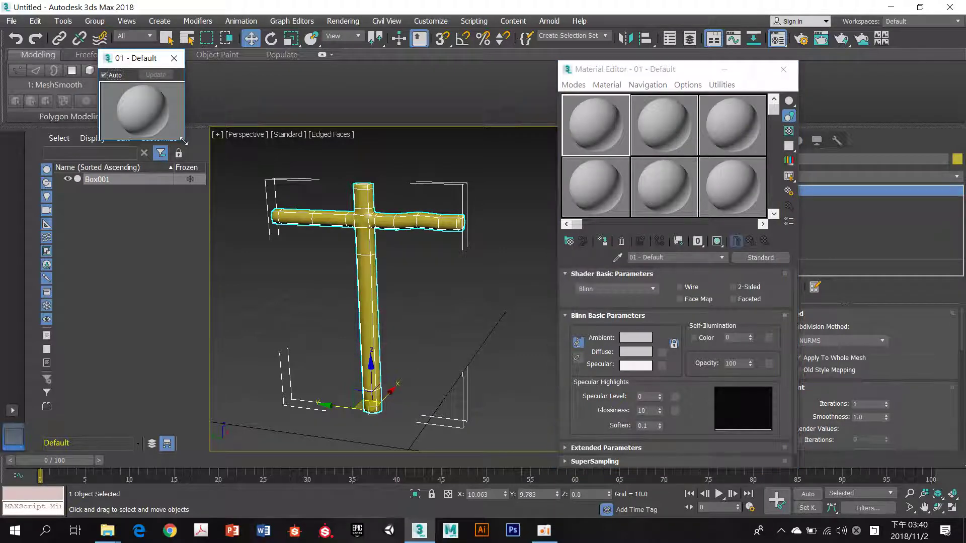
left_click_drag(186, 137, 302, 151)
left_click_drag(220, 61, 189, 81)
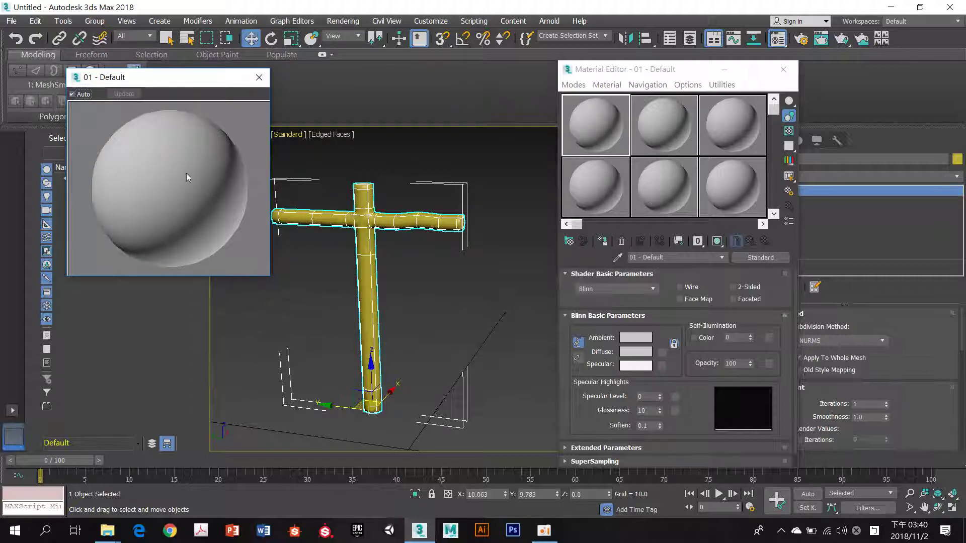
left_click_drag(626, 71, 612, 46)
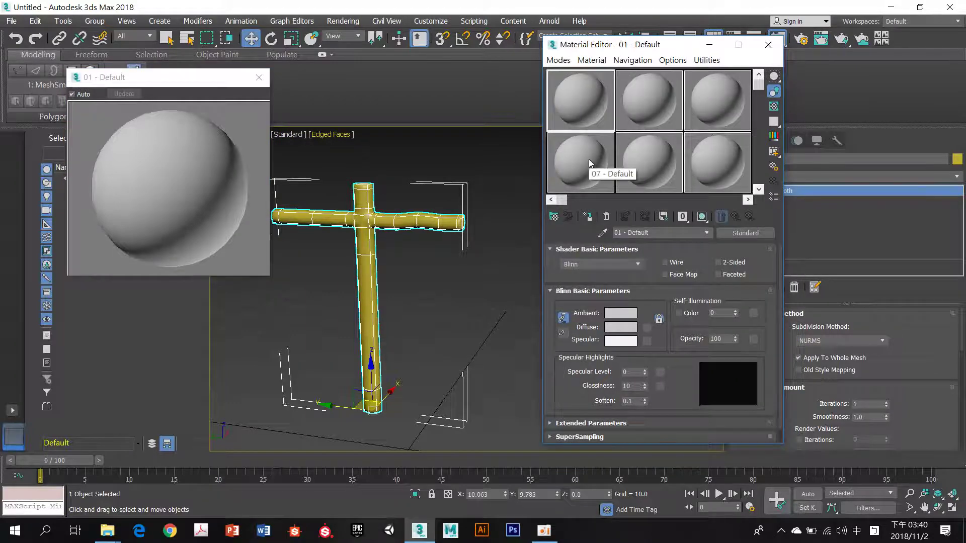
Step: Look through the sample slots of the Material Editor and return to the 01 - Default slot
left_click(664, 106)
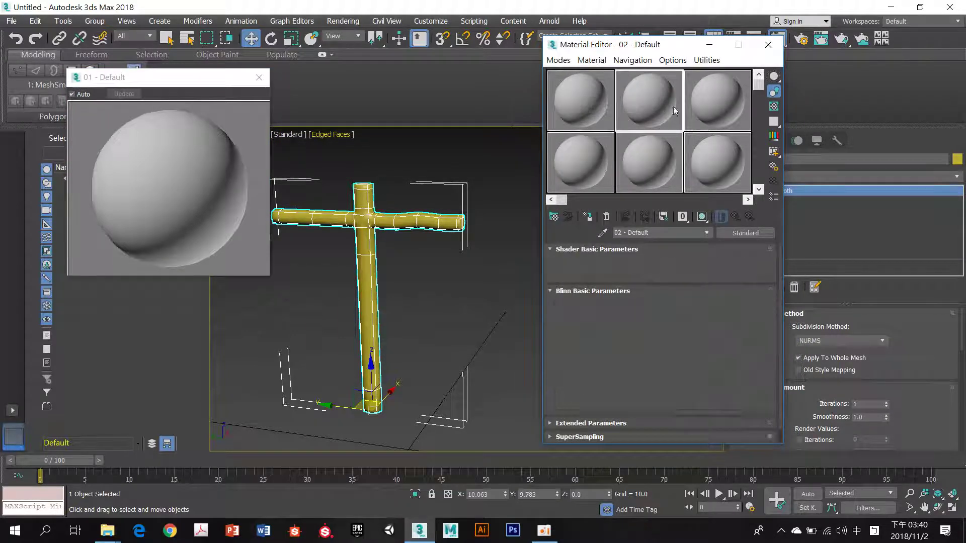
left_click(713, 119)
left_click(709, 151)
left_click(656, 150)
left_click(596, 153)
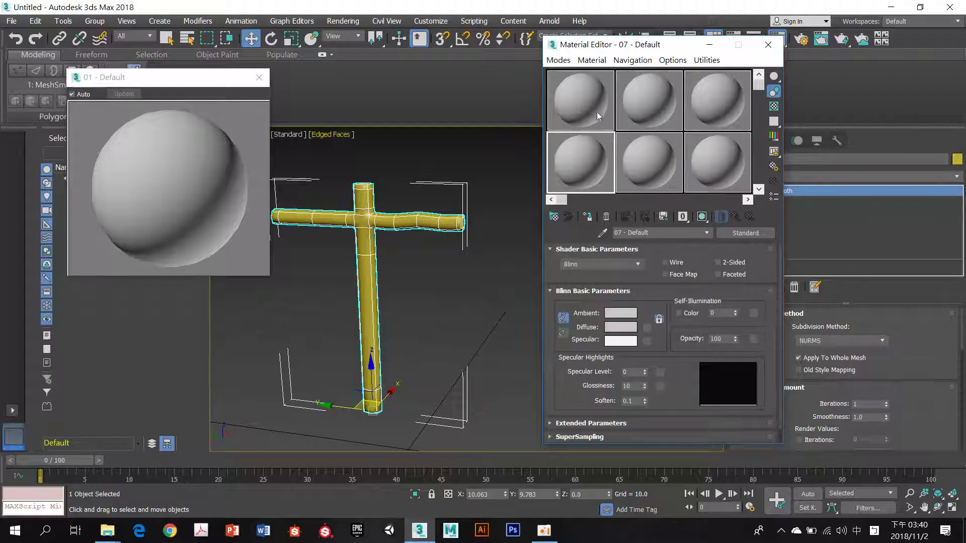
left_click(596, 109)
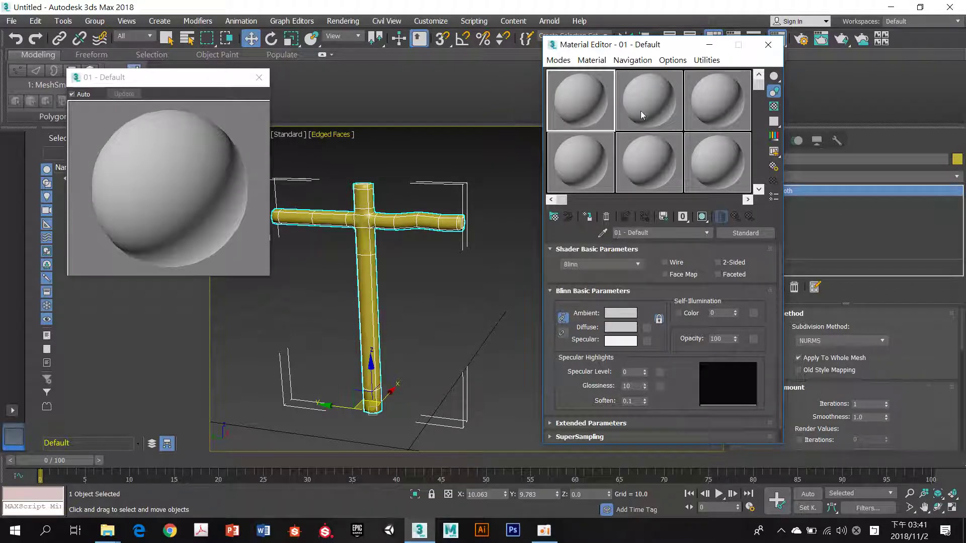
left_click(641, 110)
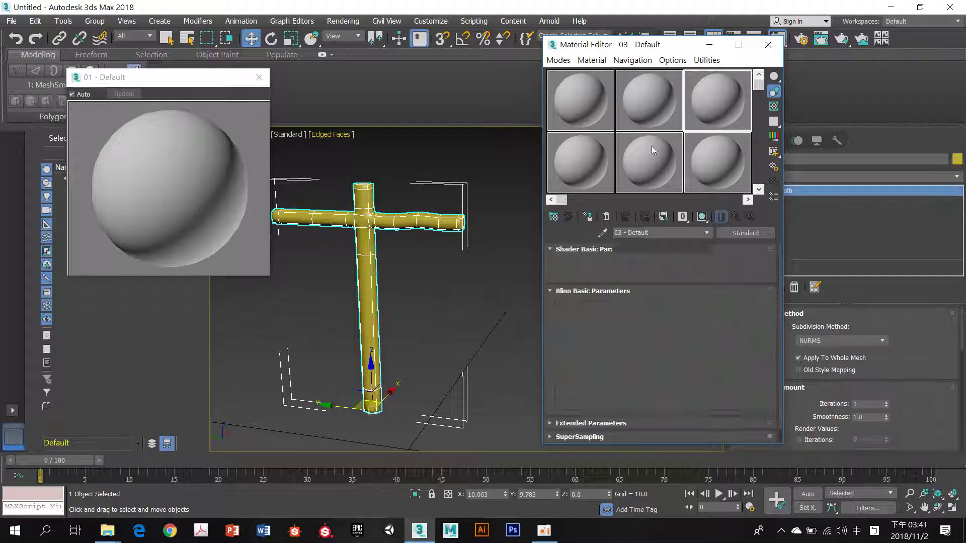
left_click(599, 96)
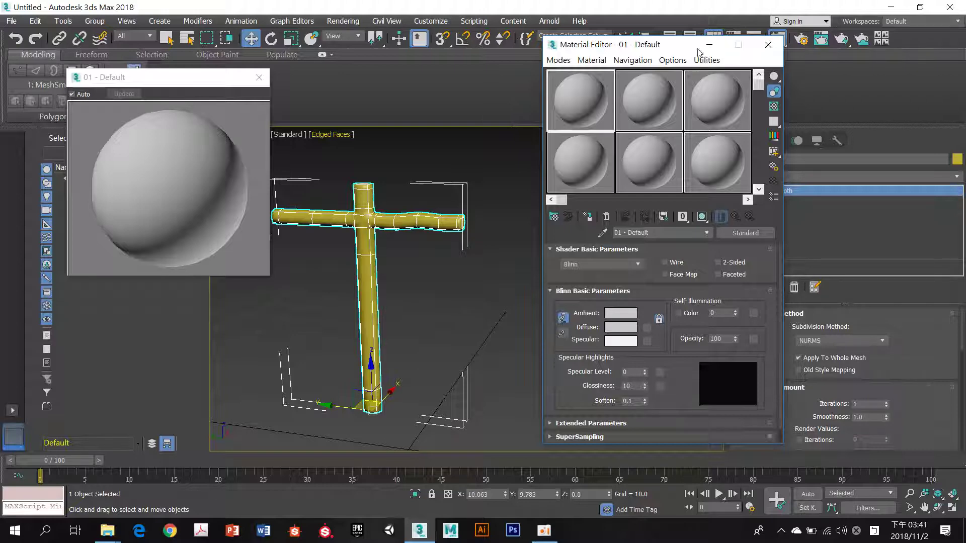
Step: Move the Material Editor clear of the object properties, reselect the post and set its object color to purple
left_click_drag(628, 45, 623, 238)
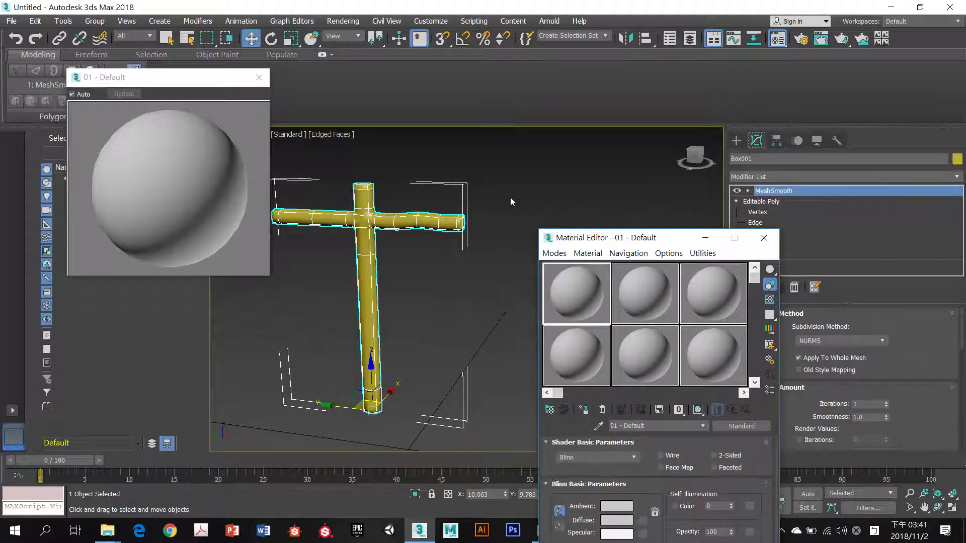
left_click(495, 201)
left_click(445, 215)
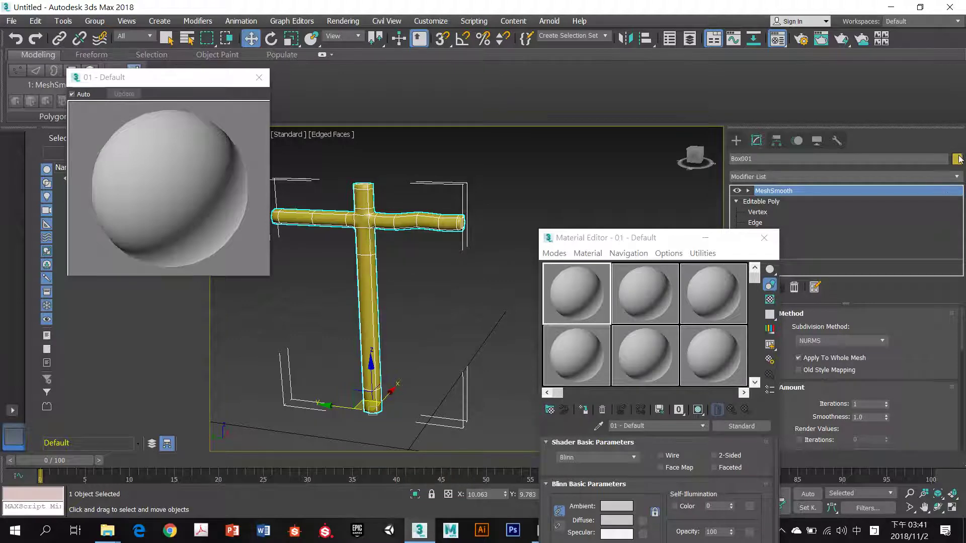
left_click(956, 159)
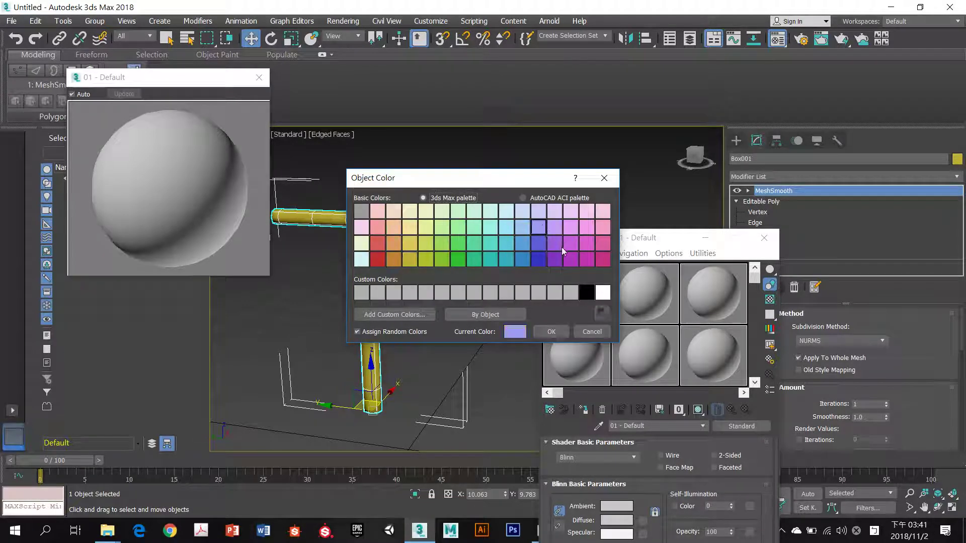
left_click(569, 259)
left_click(550, 331)
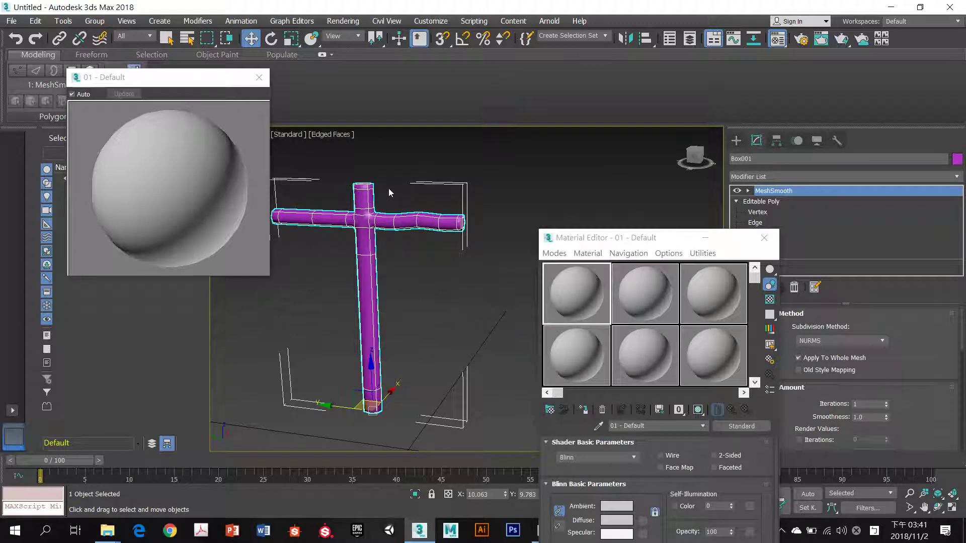
Step: Examine the recolored post up close and review the Object Color palette without choosing another color
middle_click_drag(388, 191, 456, 168)
scroll(434, 187, "up", 4)
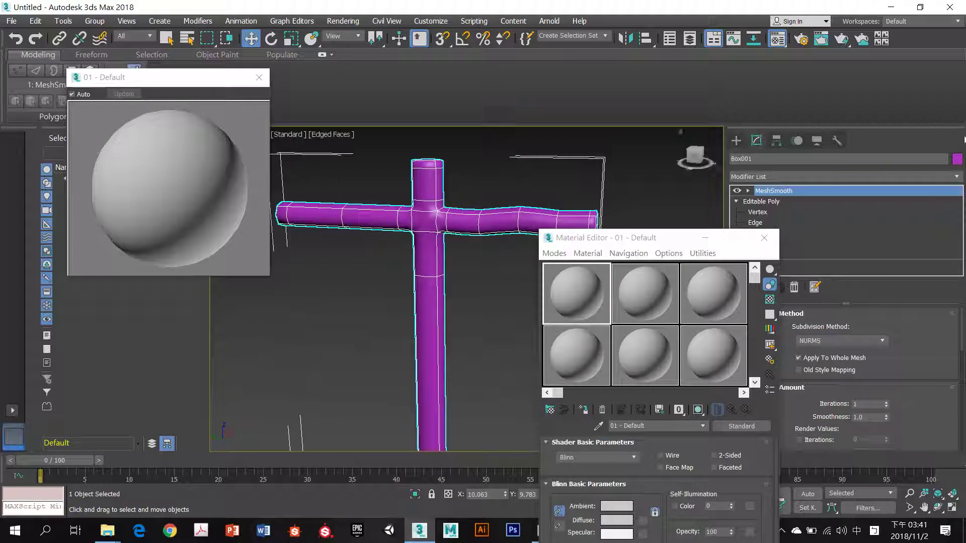
left_click(957, 160)
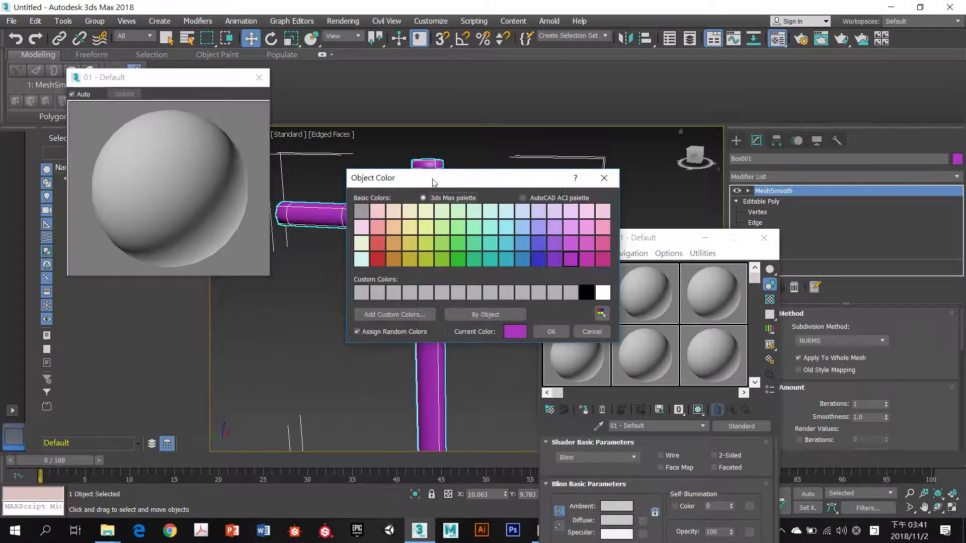
left_click_drag(432, 180, 572, 41)
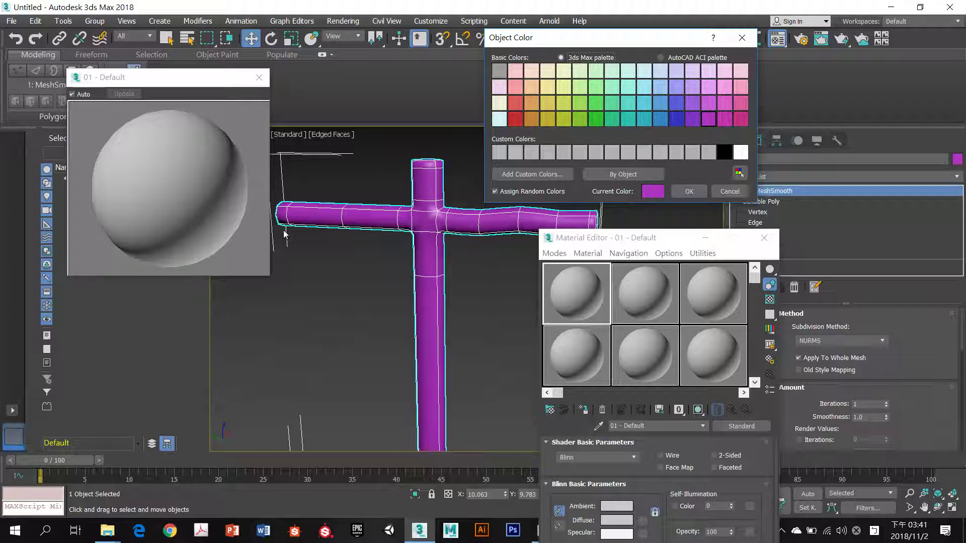
left_click(689, 192)
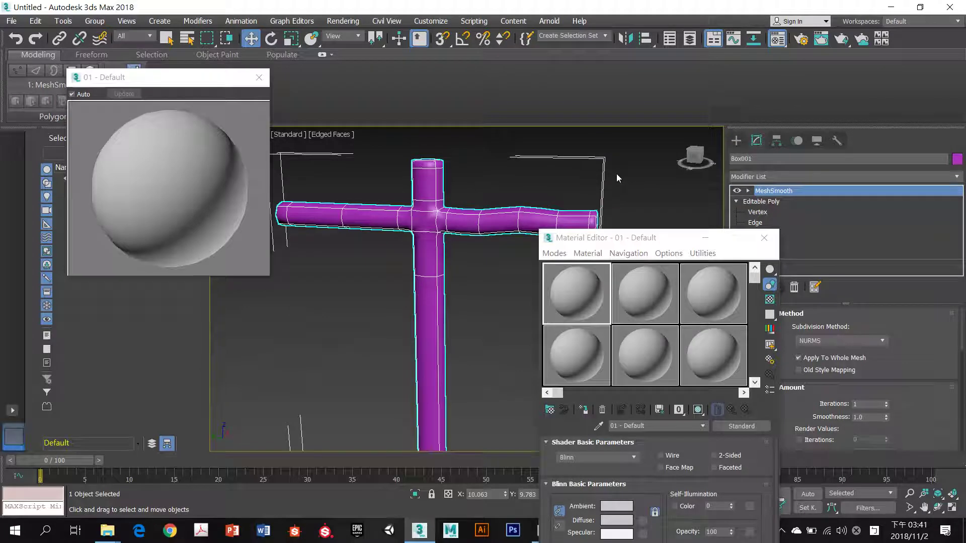
Step: Set the post's object color to bright green from the 3ds Max palette
middle_click_drag(617, 174, 613, 172)
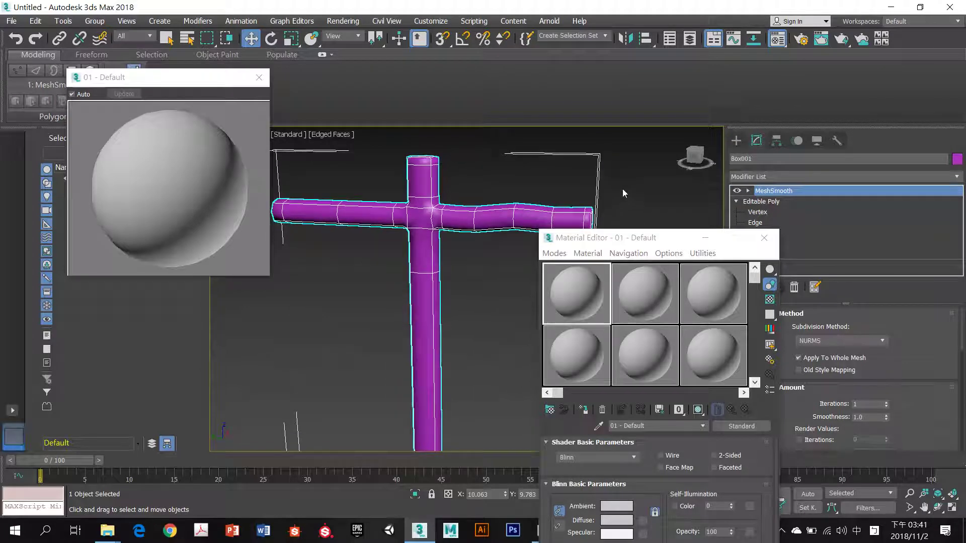
left_click(956, 159)
left_click(596, 105)
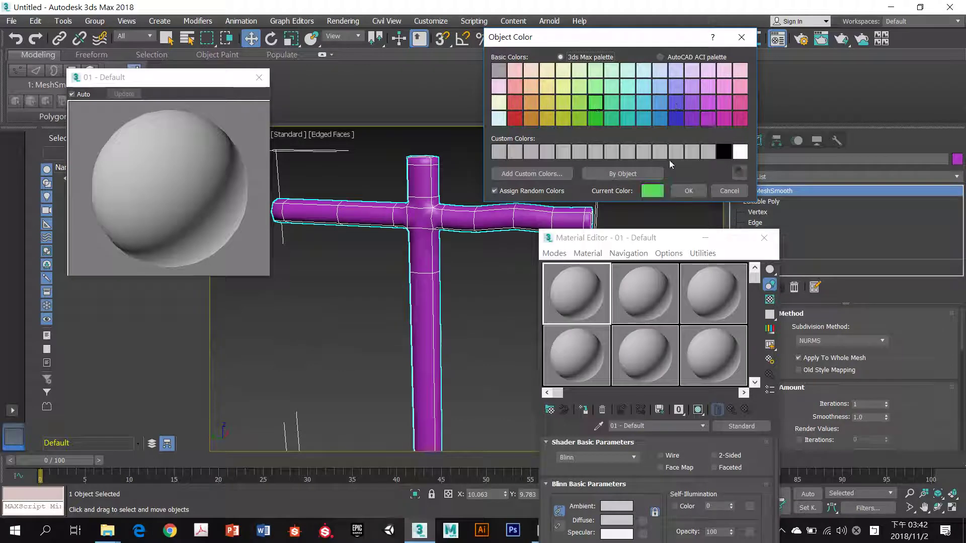
left_click(679, 188)
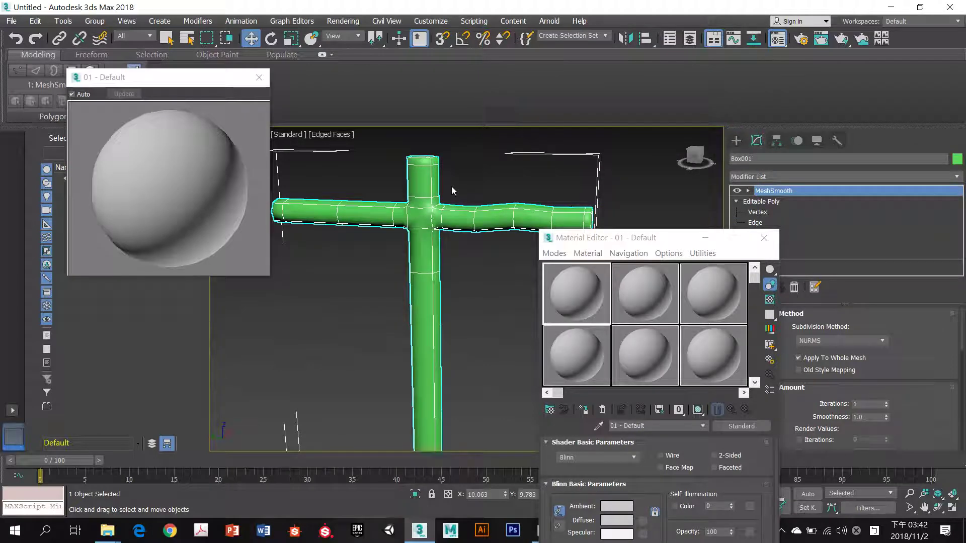
Step: Move the Material Editor clear of the post and assign the 01 - Default material to the post
middle_click_drag(451, 191, 465, 185)
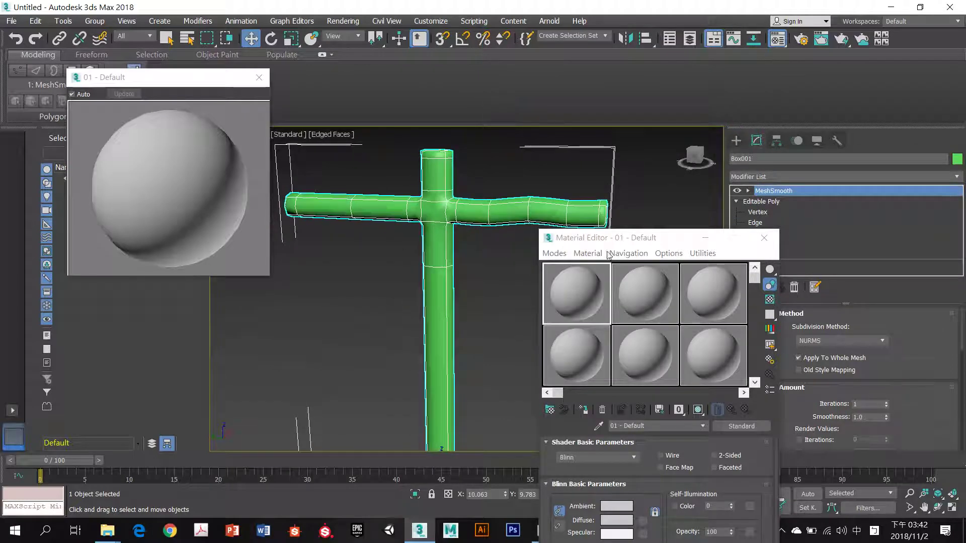
left_click_drag(617, 245, 697, 116)
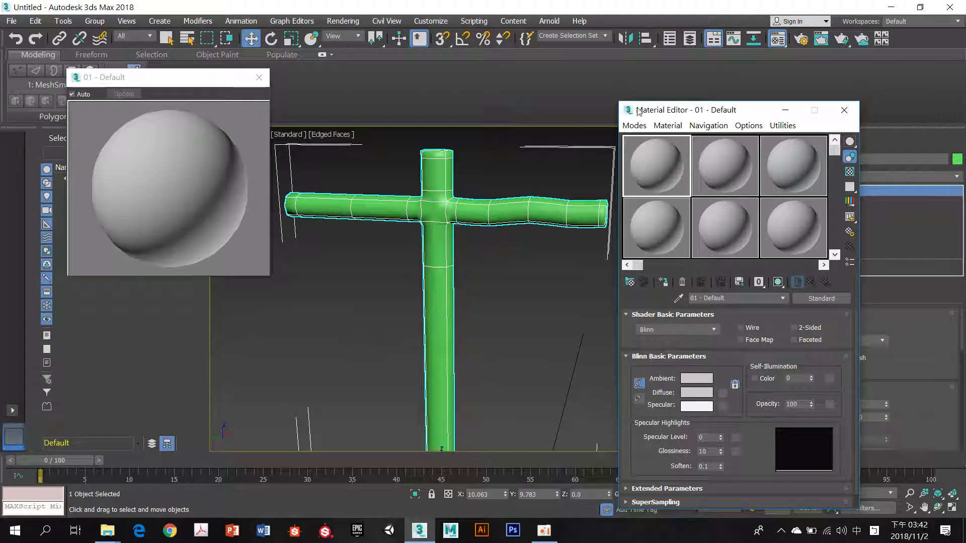
left_click_drag(647, 111, 657, 88)
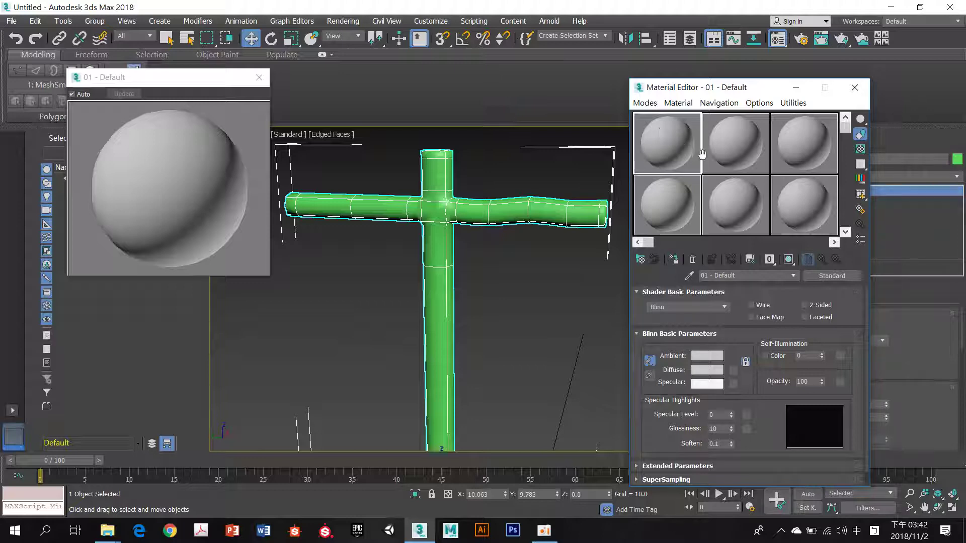
left_click_drag(672, 141, 437, 169)
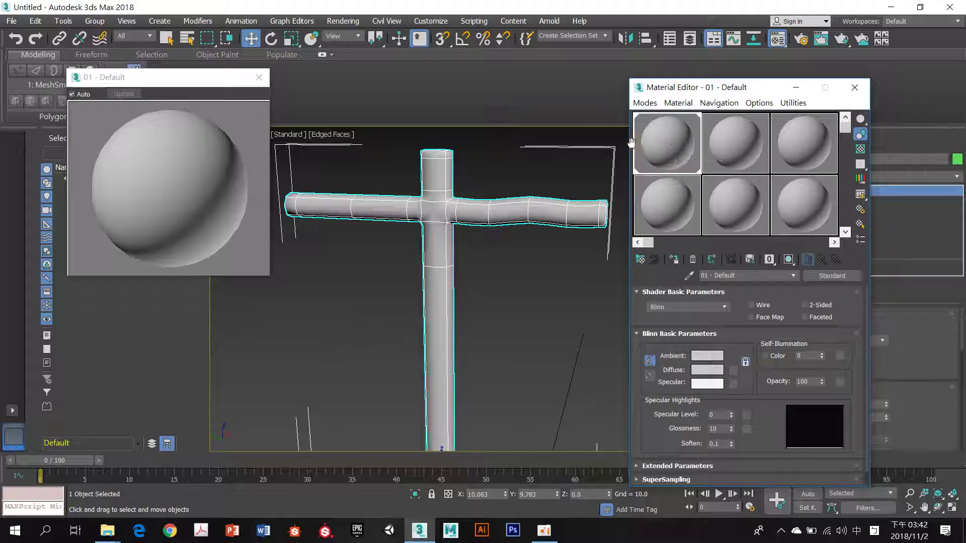
Step: Set the diffuse color of the 01 - Default material to purple with Red 87, Green 35 and Blue 98
left_click_drag(716, 83, 713, 201)
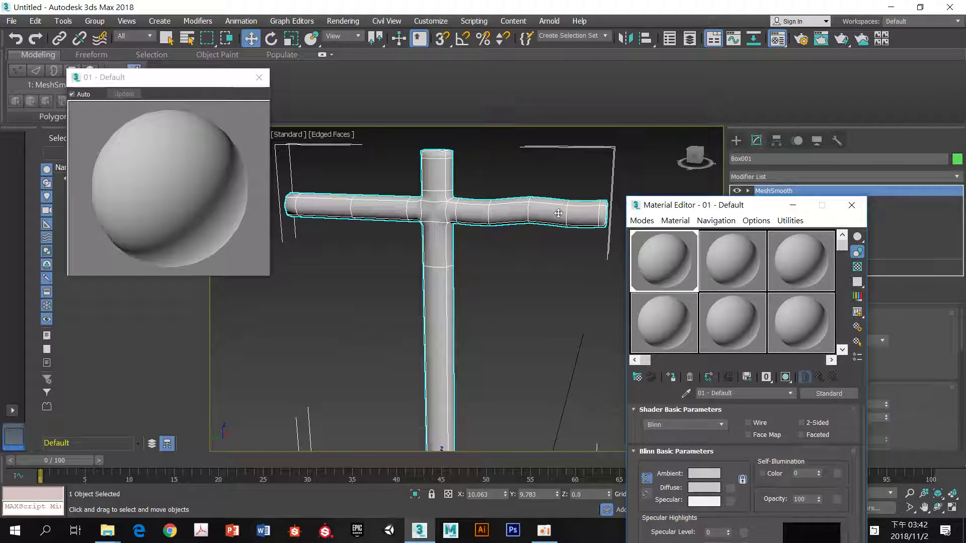
left_click_drag(708, 206, 709, 205)
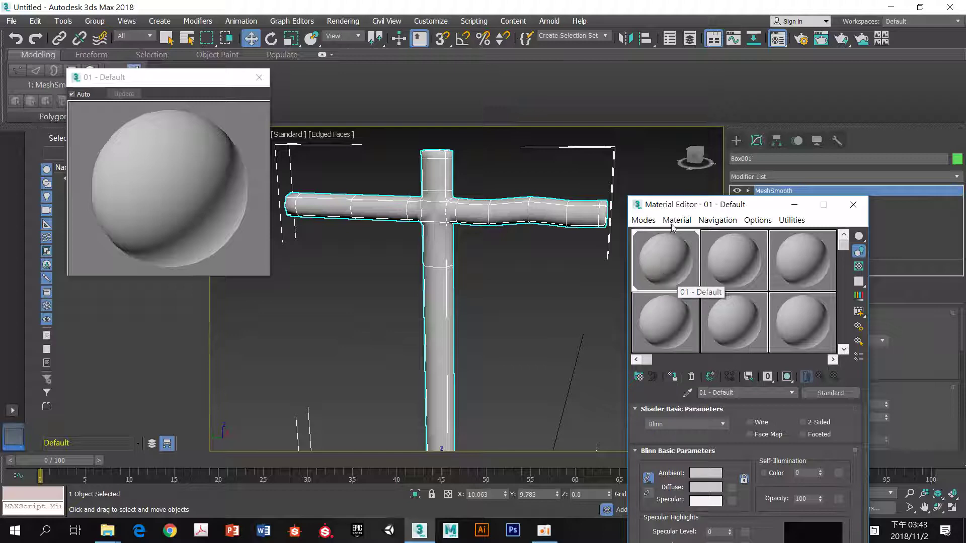
left_click_drag(677, 209, 691, 83)
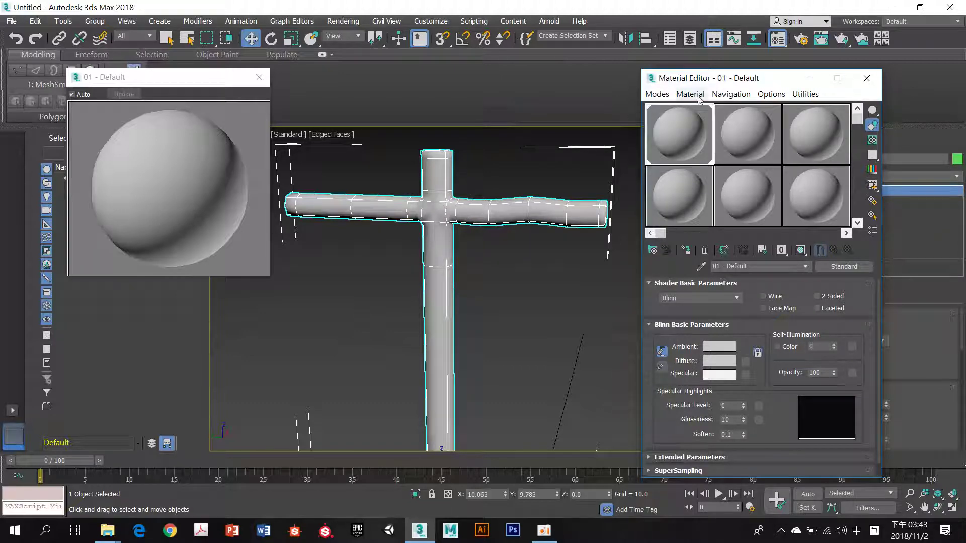
left_click_drag(692, 80, 683, 42)
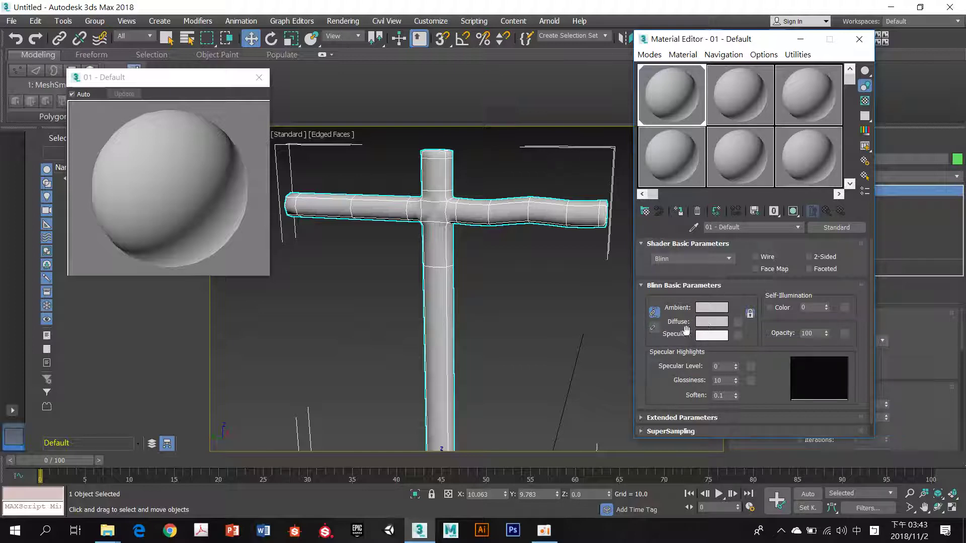
left_click(716, 322)
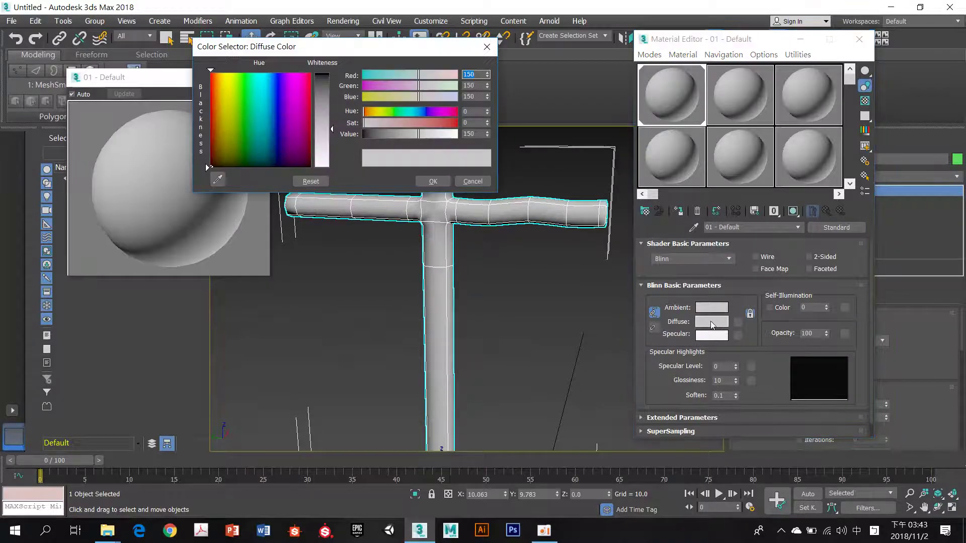
left_click_drag(300, 102, 238, 88)
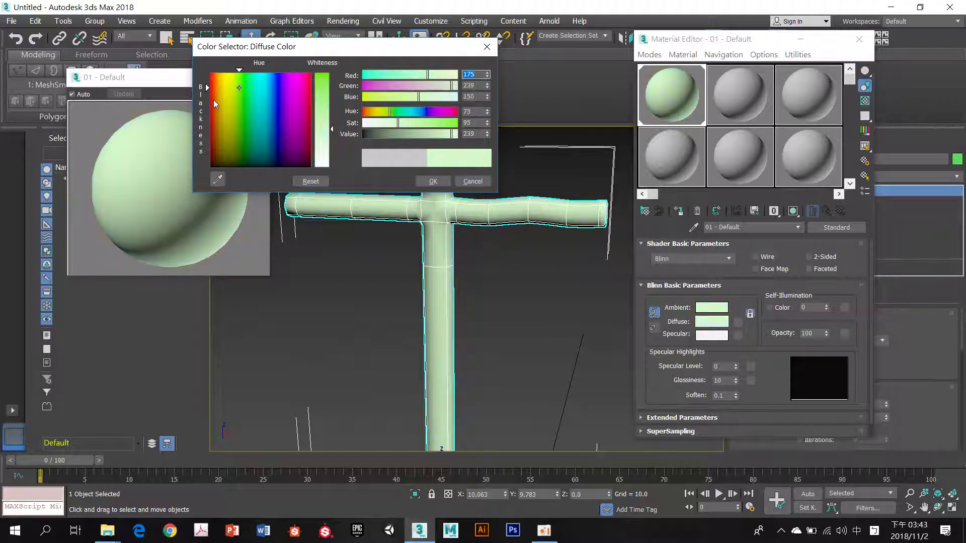
left_click_drag(324, 108, 324, 86)
left_click(226, 127)
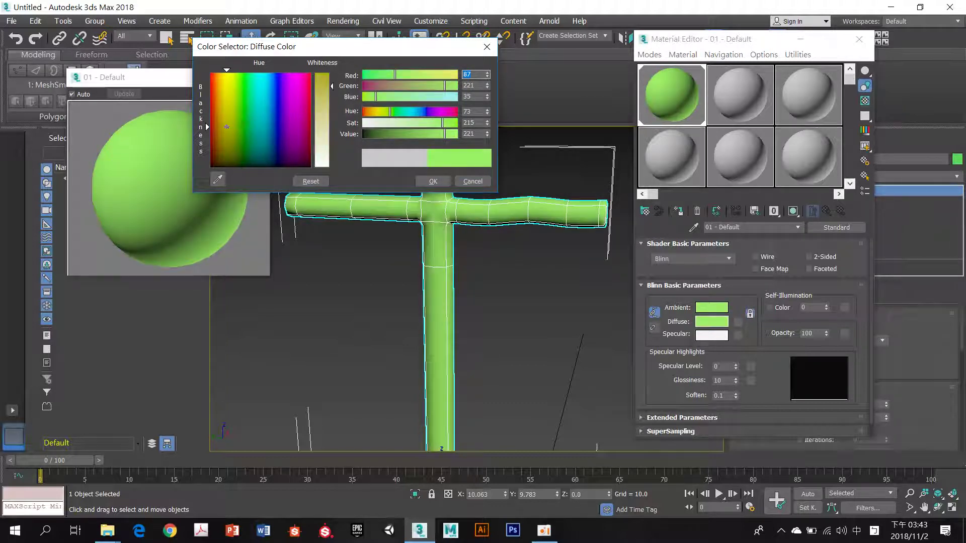
left_click(277, 115)
left_click(291, 140)
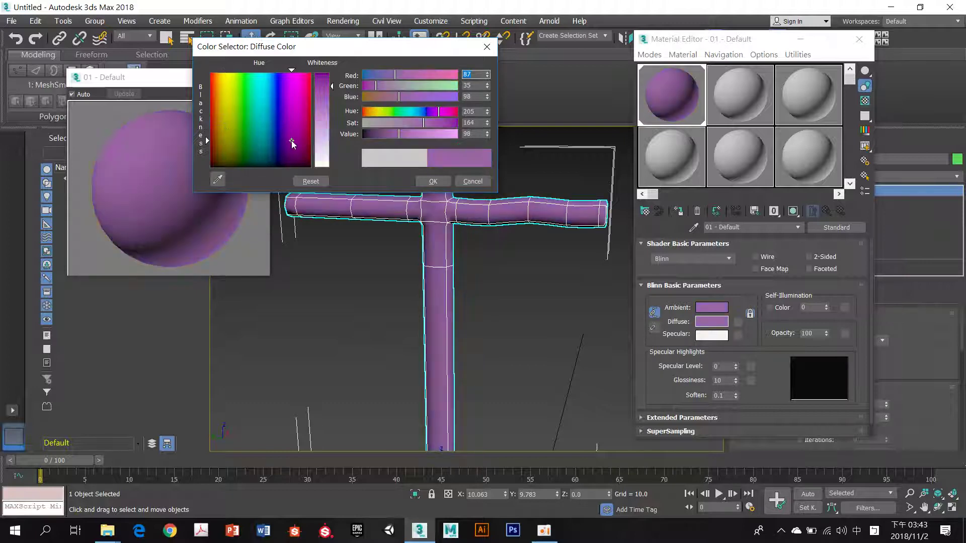
left_click(437, 182)
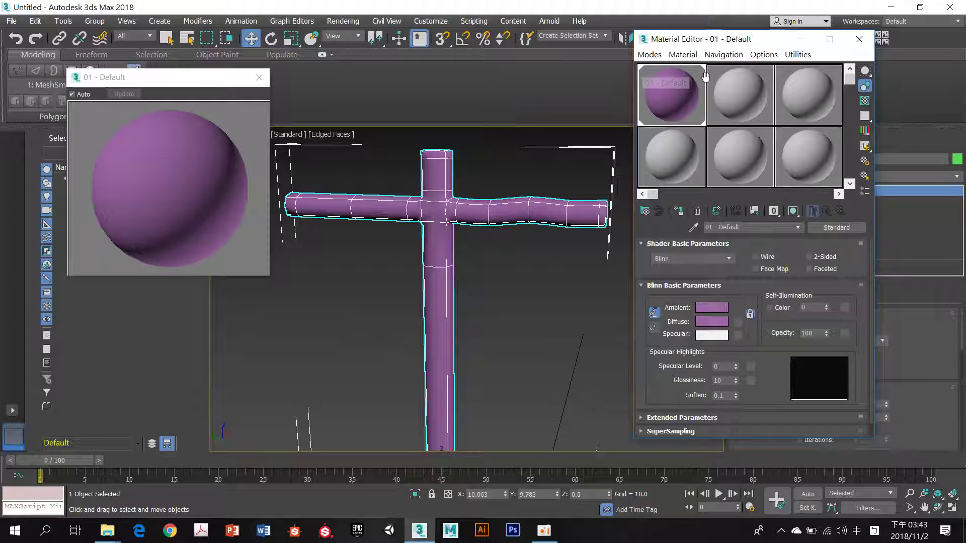
Step: Compare the unused 02 - Default slot with the 01 - Default slot, checking its corner markers with the post selected and deselected
left_click(746, 95)
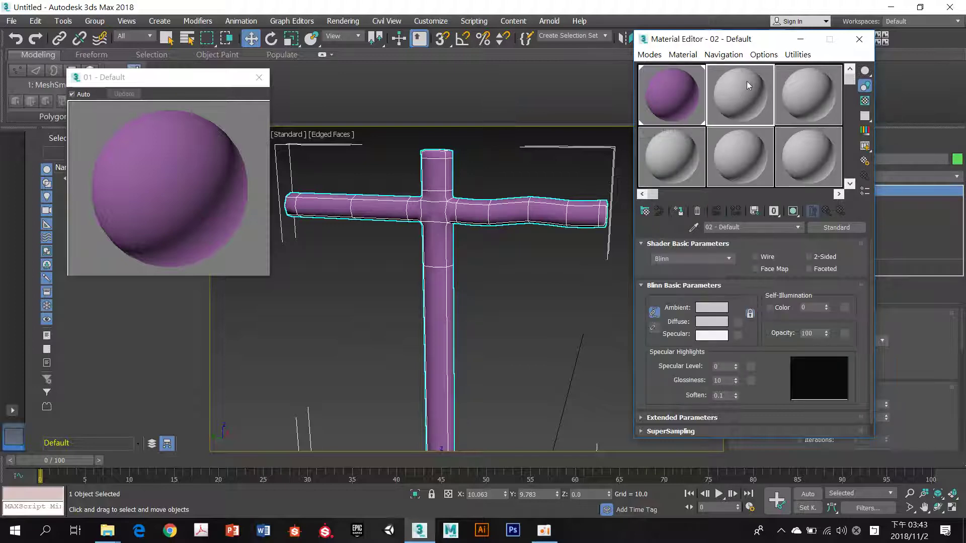
left_click(672, 86)
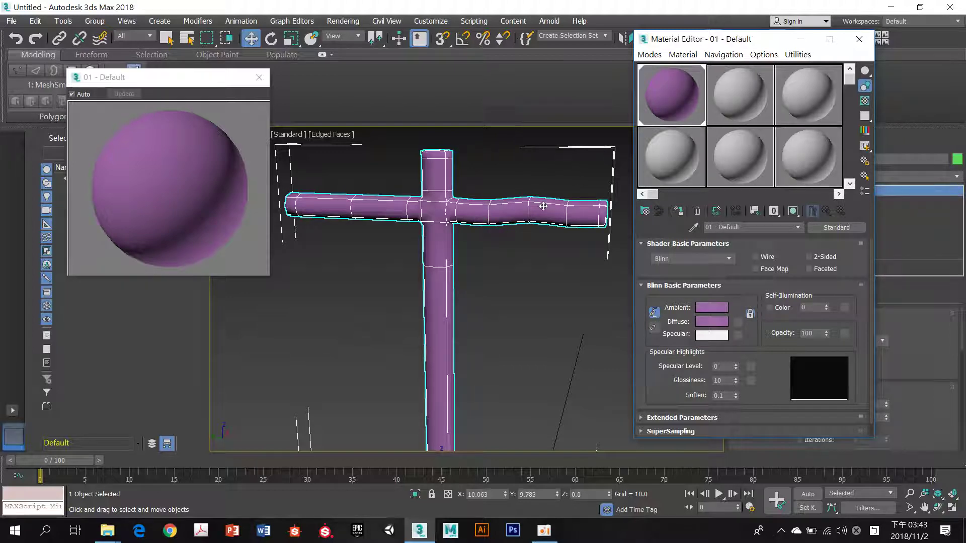
left_click(560, 182)
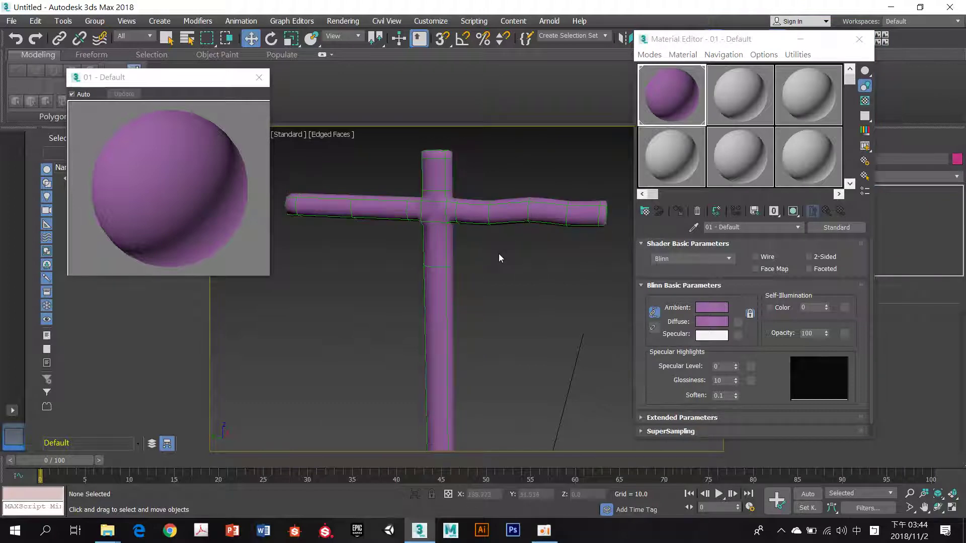
left_click(470, 206)
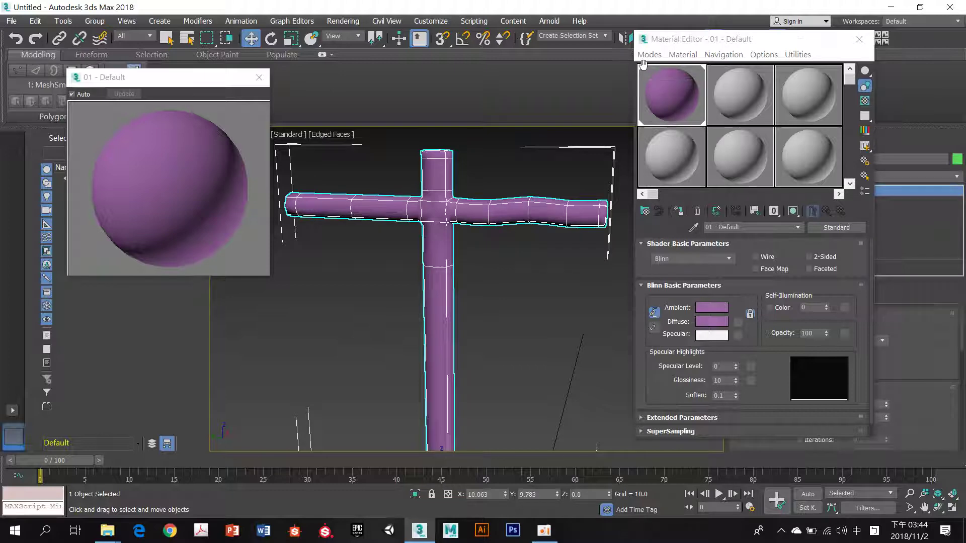
left_click(516, 244)
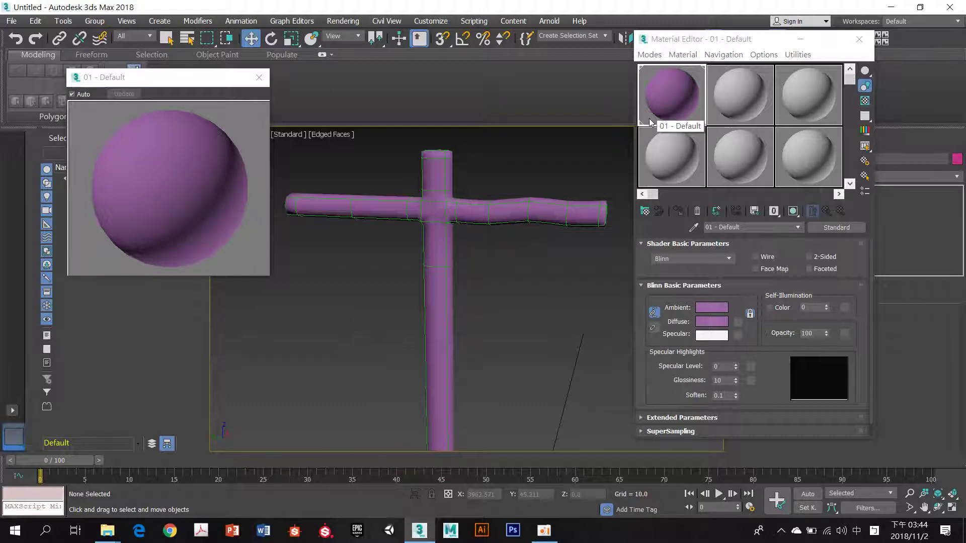
Step: Create a Teapot standard primitive beside the post, below its bent arm, and deselect it
left_click_drag(702, 41, 816, 321)
left_click(736, 141)
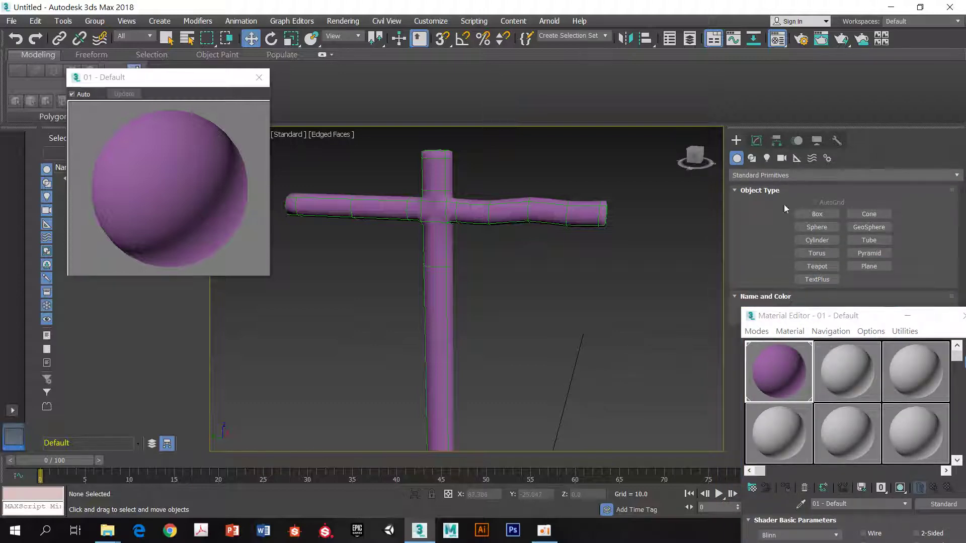
left_click(817, 279)
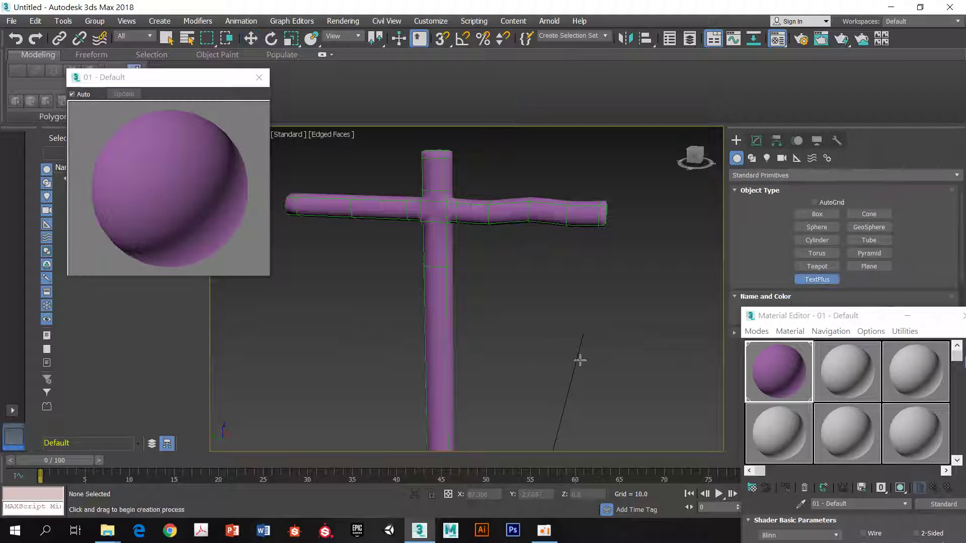
left_click(796, 269)
left_click_drag(525, 381, 613, 344)
middle_click_drag(613, 344, 602, 276, "alt")
right_click(604, 303)
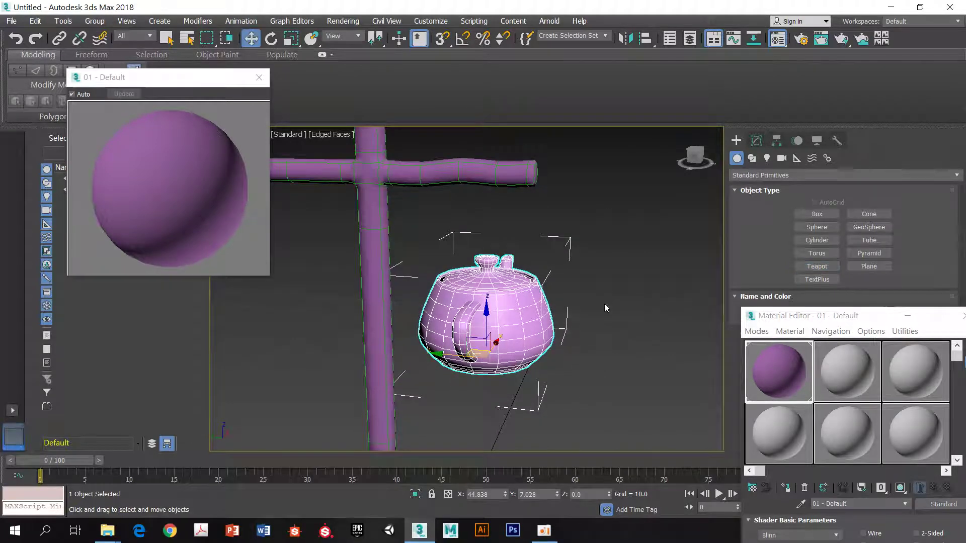
left_click(617, 317)
Step: Set the teapot's object color to green from the 3ds Max palette
left_click_drag(787, 320, 787, 335)
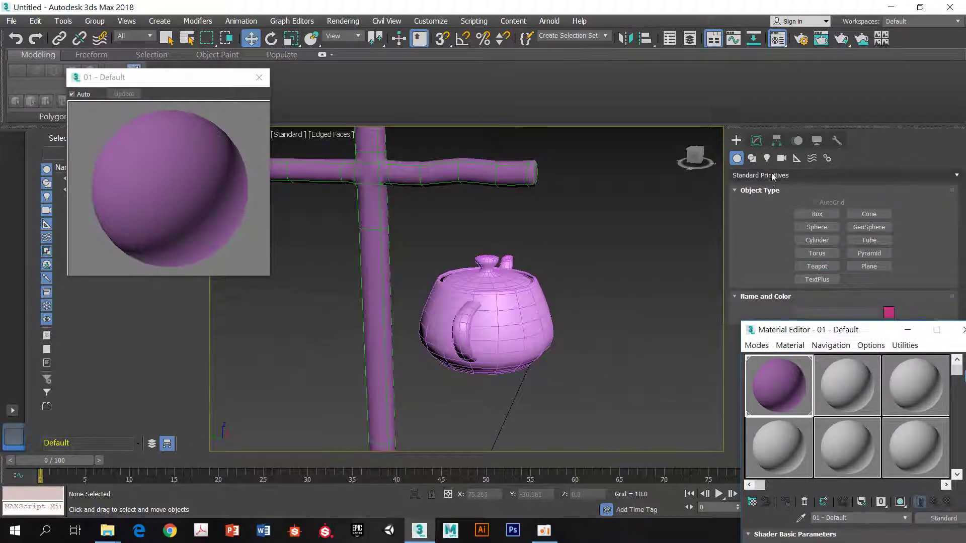
left_click(756, 141)
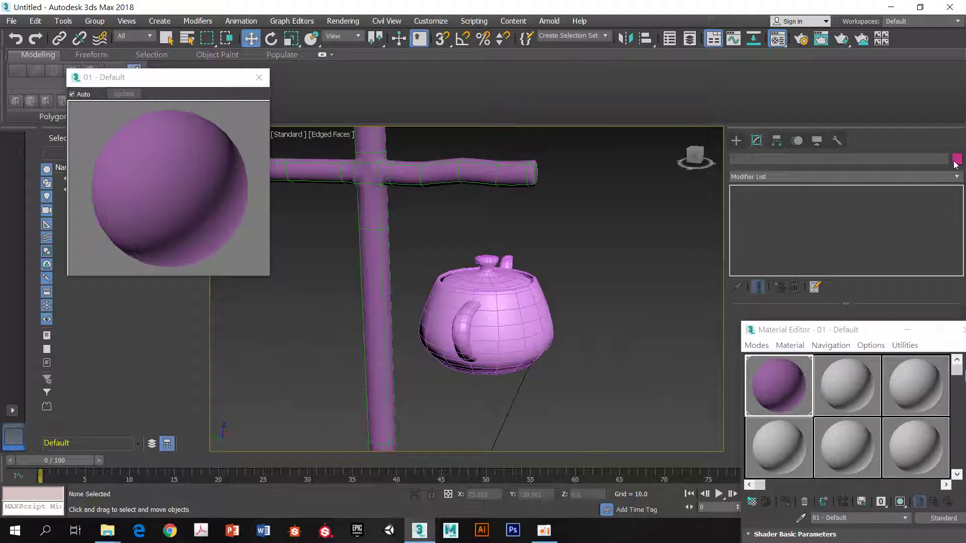
left_click(539, 295)
middle_click_drag(586, 288, 601, 275)
left_click(958, 159)
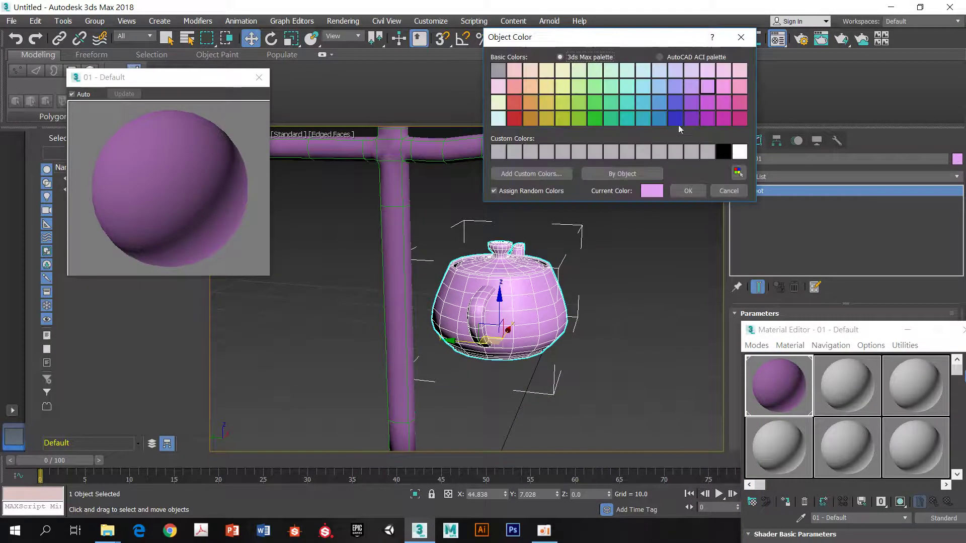
left_click(620, 105)
left_click(598, 101)
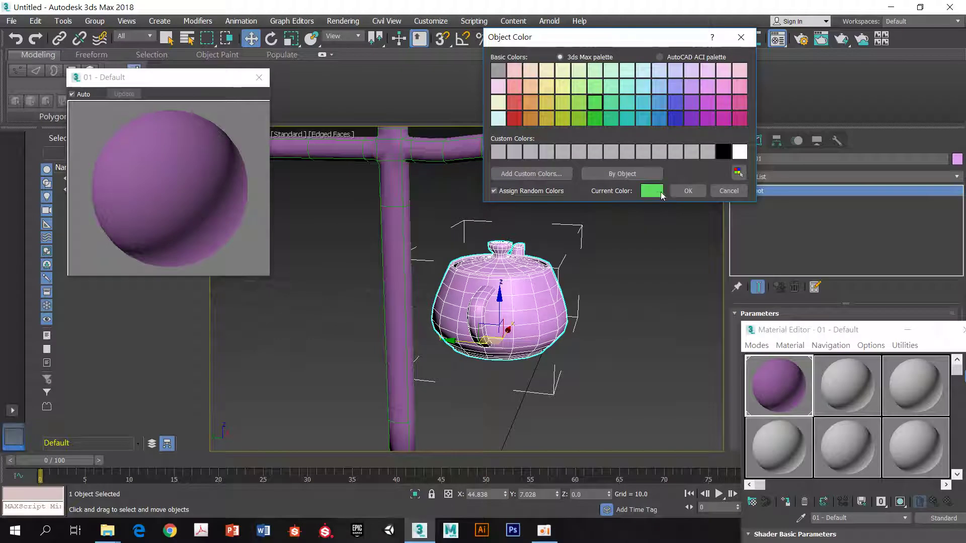
left_click(687, 194)
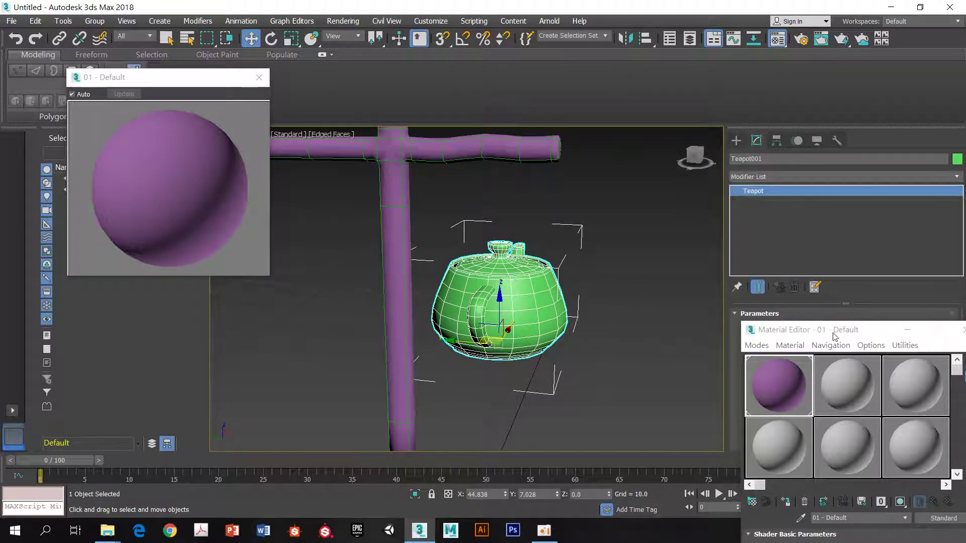
Step: Assign the purple 01 - Default material to the teapot and deselect it
left_click_drag(830, 336, 757, 162)
left_click_drag(702, 211, 527, 284)
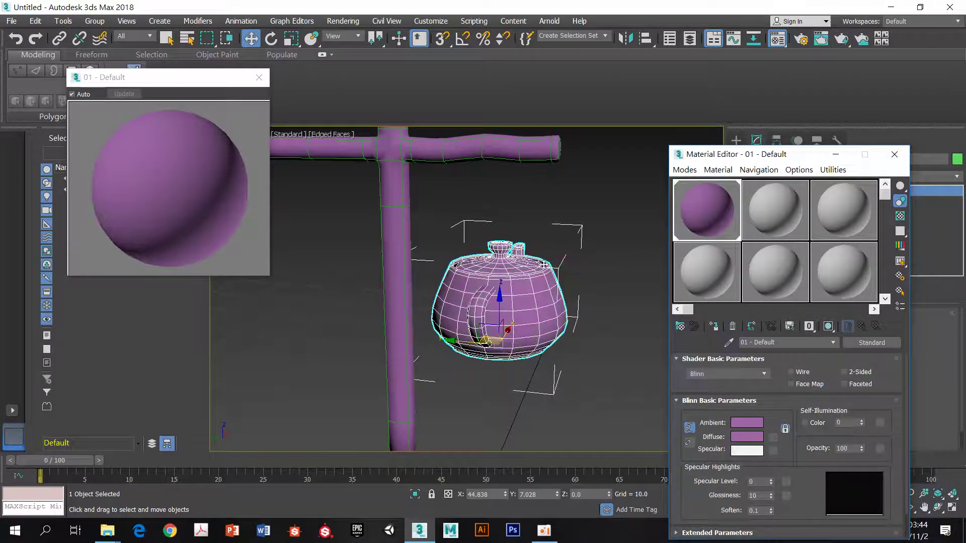
left_click(556, 230)
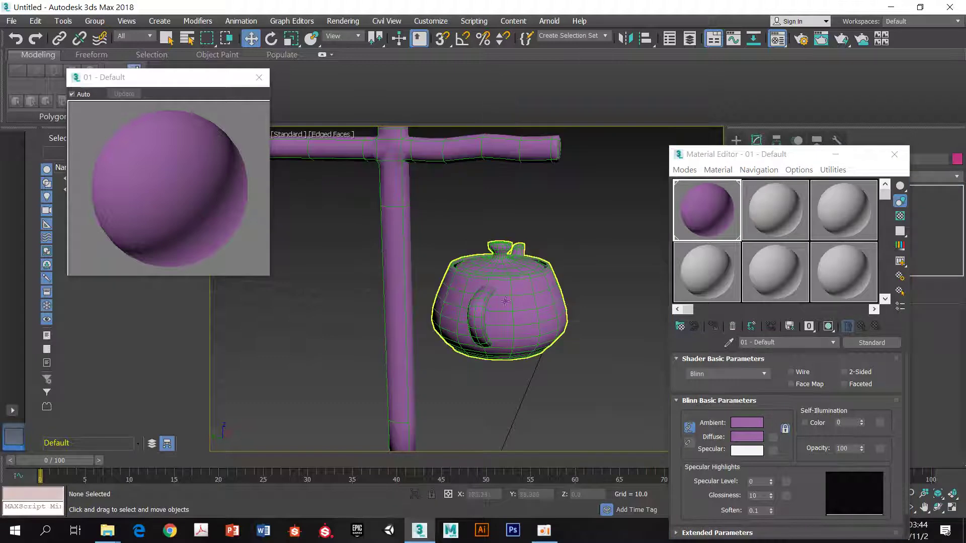
Step: Try a pink ambient color with Red 206, Green 35 and Blue 135 on the 01 - Default material, then discard it
left_click(747, 422)
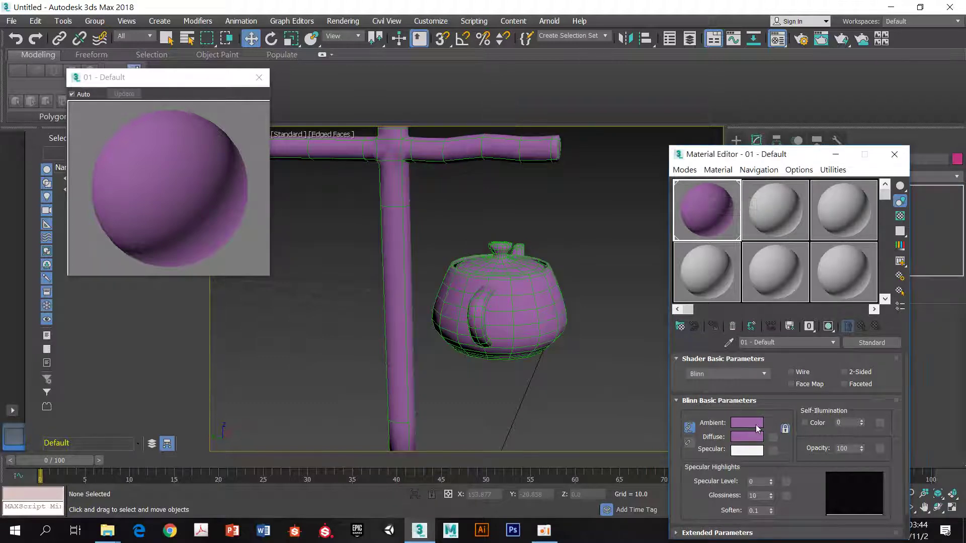
left_click_drag(307, 122, 301, 94)
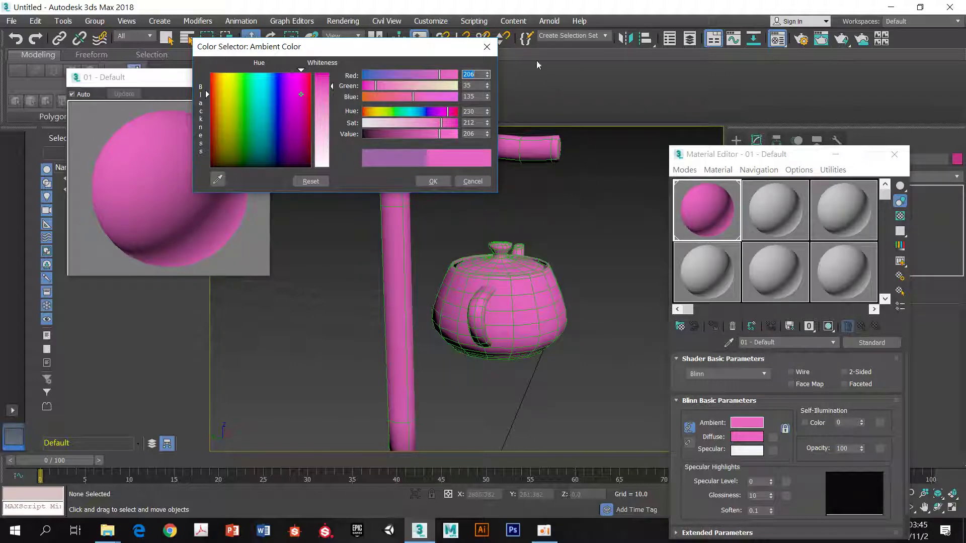
left_click(486, 47)
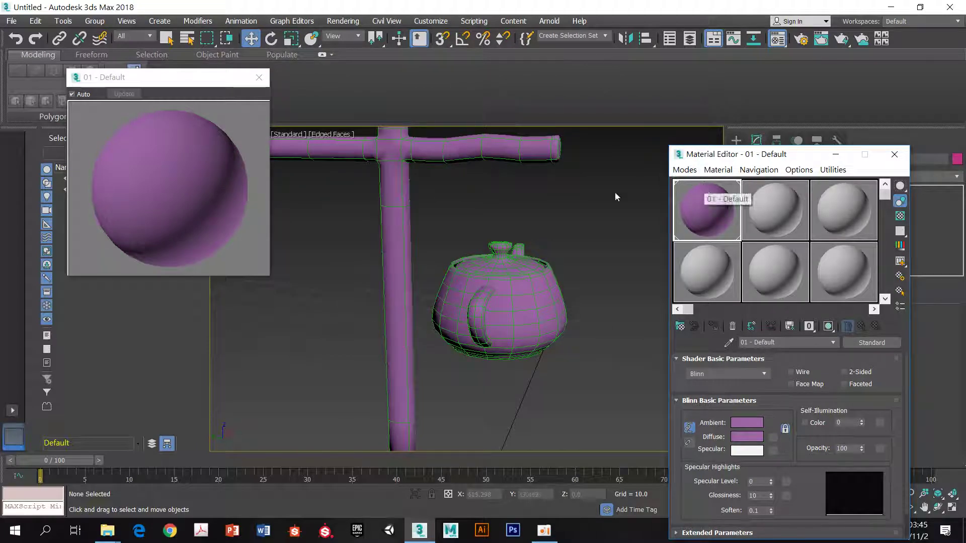
Step: Assign the gray 02 - Default material to the teapot in place of the purple material
left_click(498, 312)
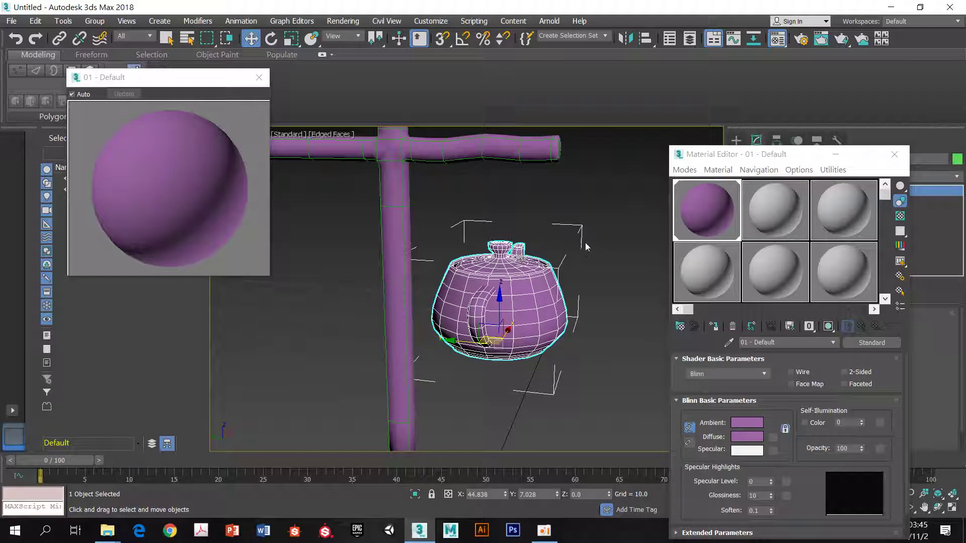
left_click(613, 237)
left_click(767, 211)
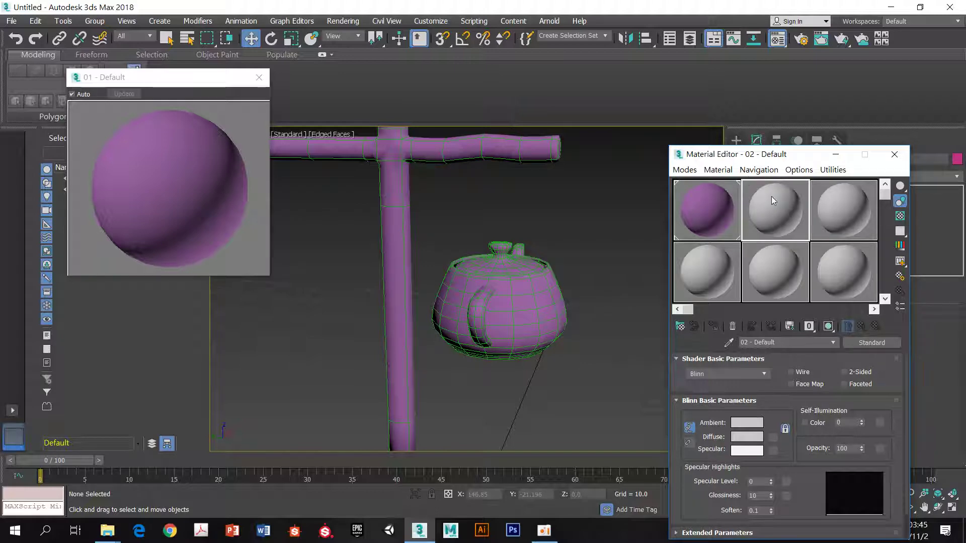
left_click_drag(771, 196, 518, 289)
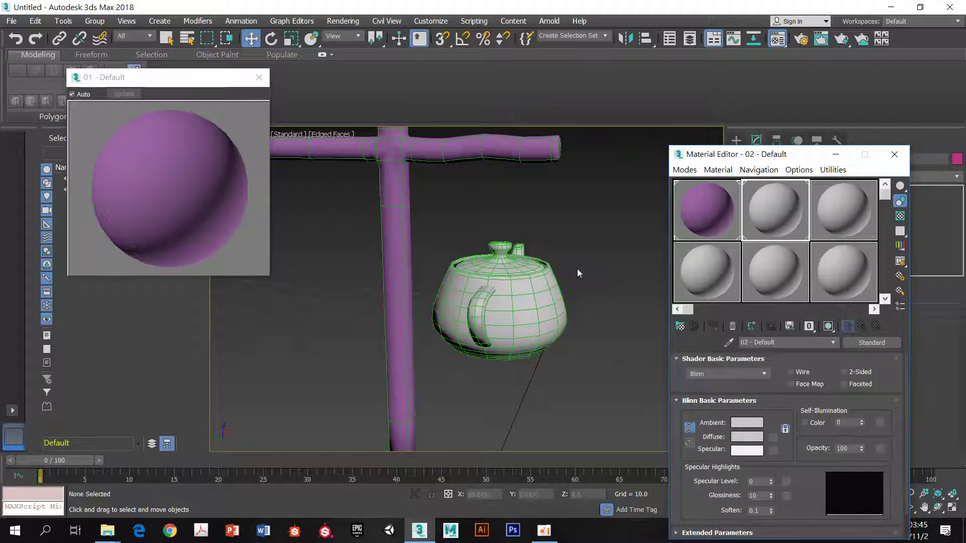
Step: Try a blue diffuse color with Red 34, Green 34 and Blue 219 on the 02 - Default material
left_click(747, 437)
left_click(273, 94)
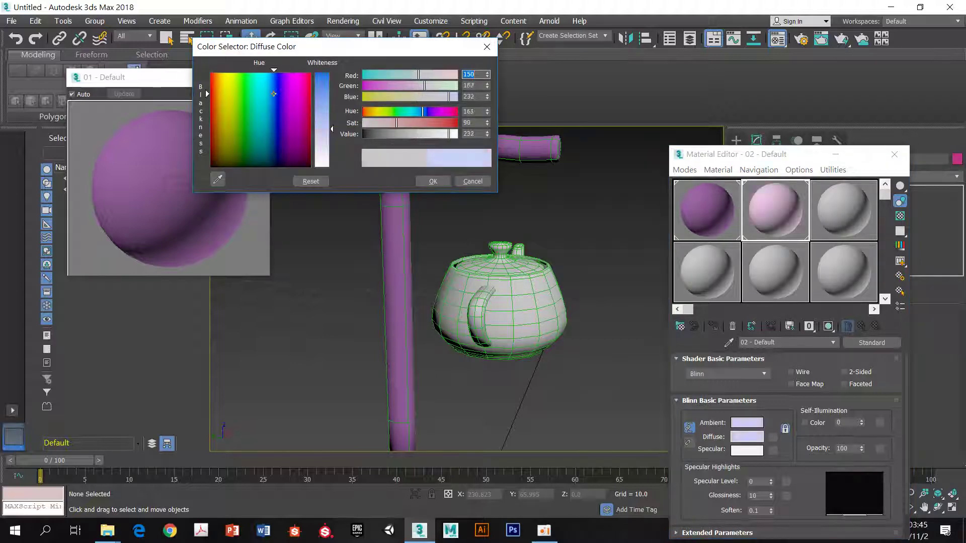
left_click_drag(274, 94, 278, 88)
left_click_drag(332, 129, 332, 85)
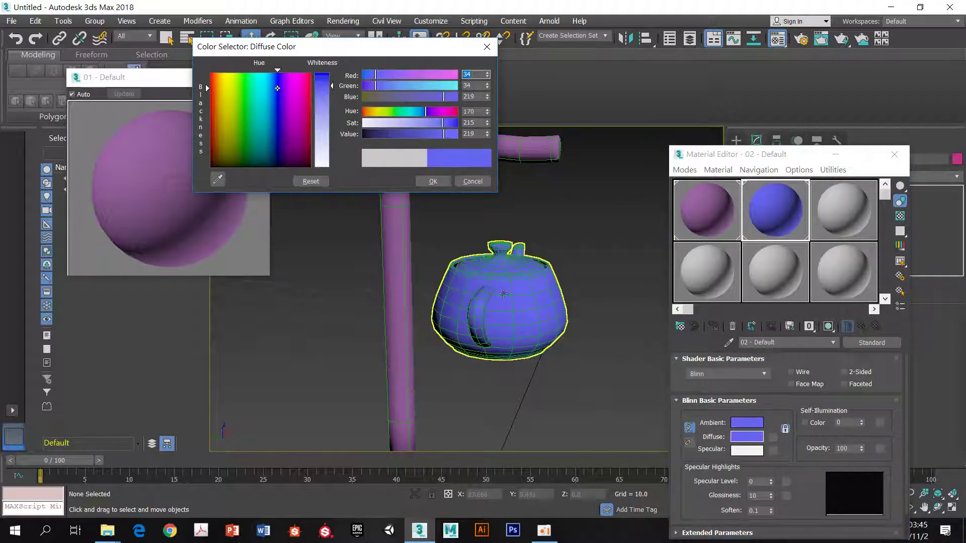
middle_click_drag(596, 270, 603, 294)
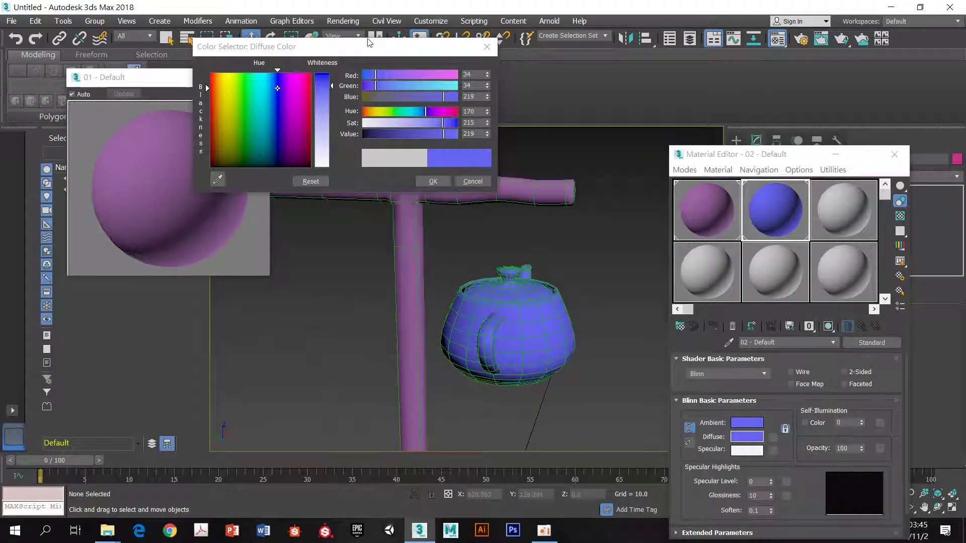
left_click_drag(471, 52, 351, 75)
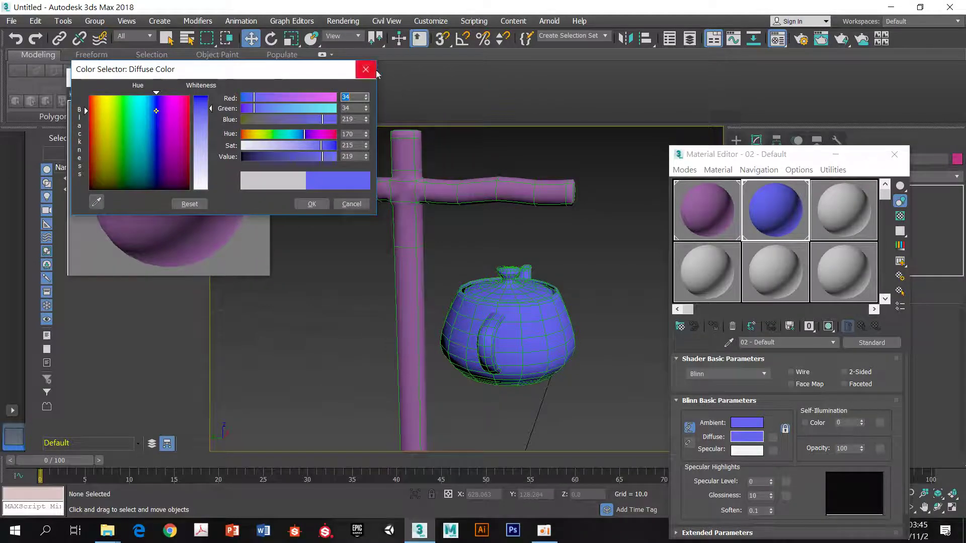
left_click(366, 69)
Step: Set the diffuse color of the teapot's 02 - Default material to a bright sky blue and accept it
scroll(593, 277, "down", 3)
middle_click_drag(590, 267, 563, 276)
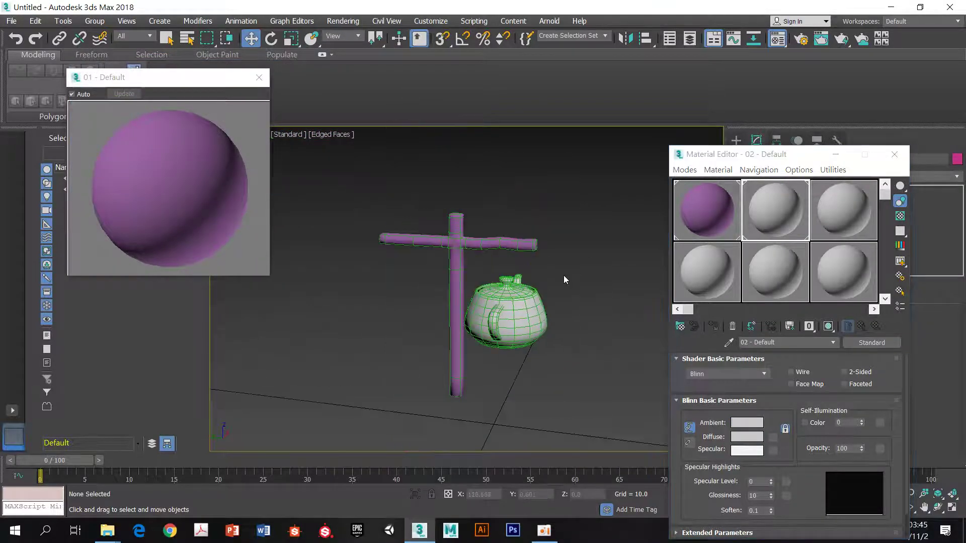
scroll(530, 273, "up", 3)
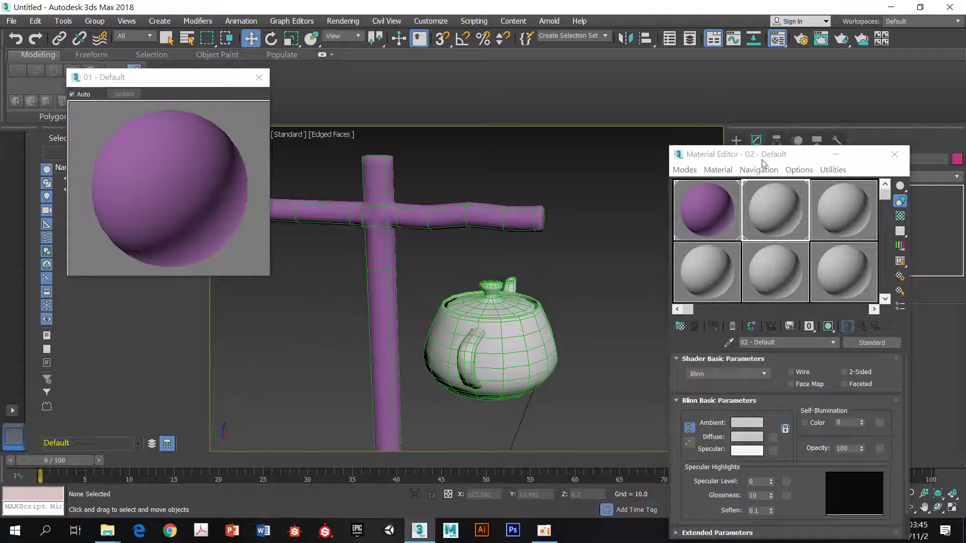
left_click_drag(749, 153, 772, 68)
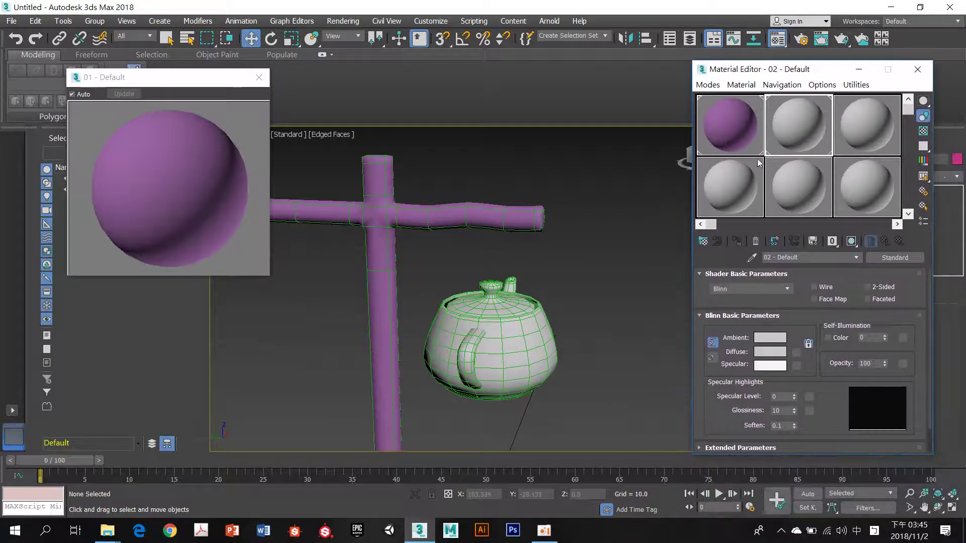
left_click(768, 352)
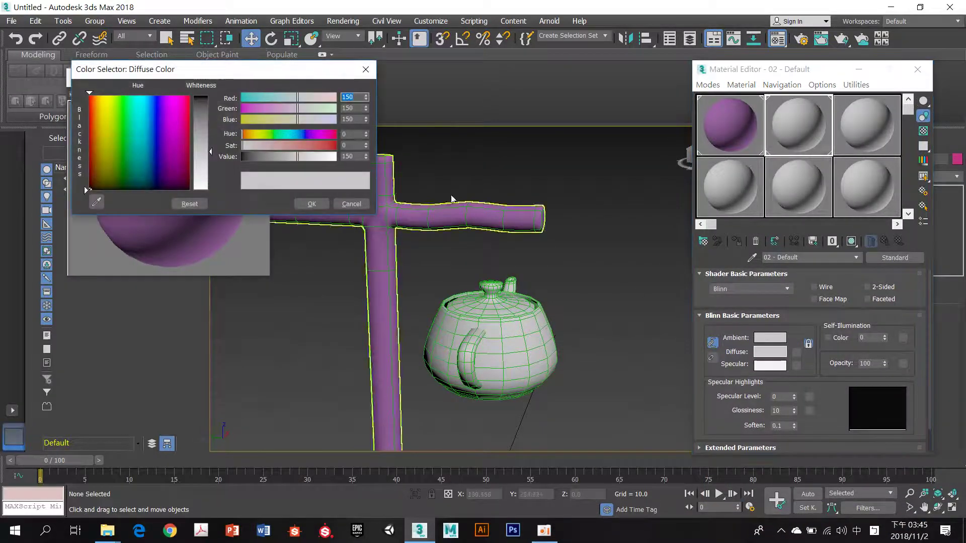
left_click(150, 108)
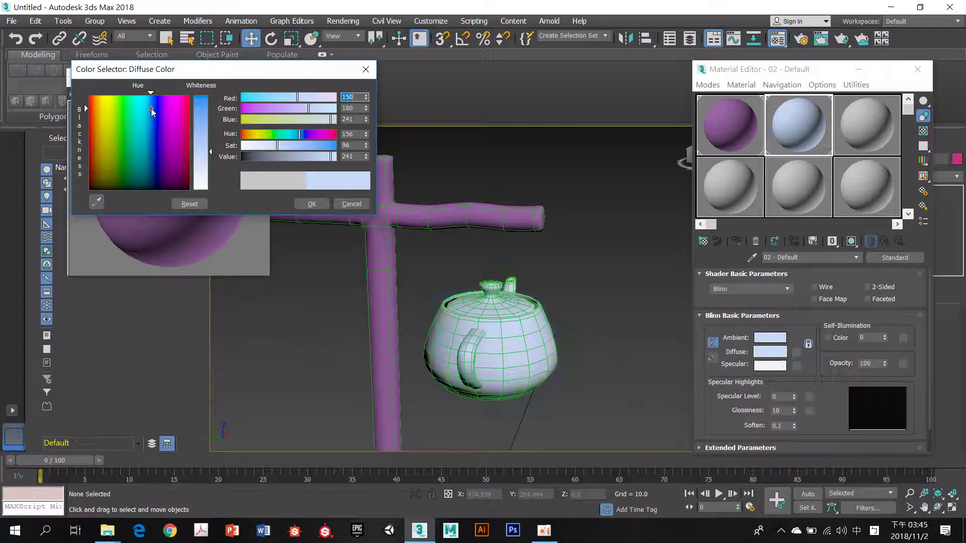
left_click(198, 104)
left_click(310, 205)
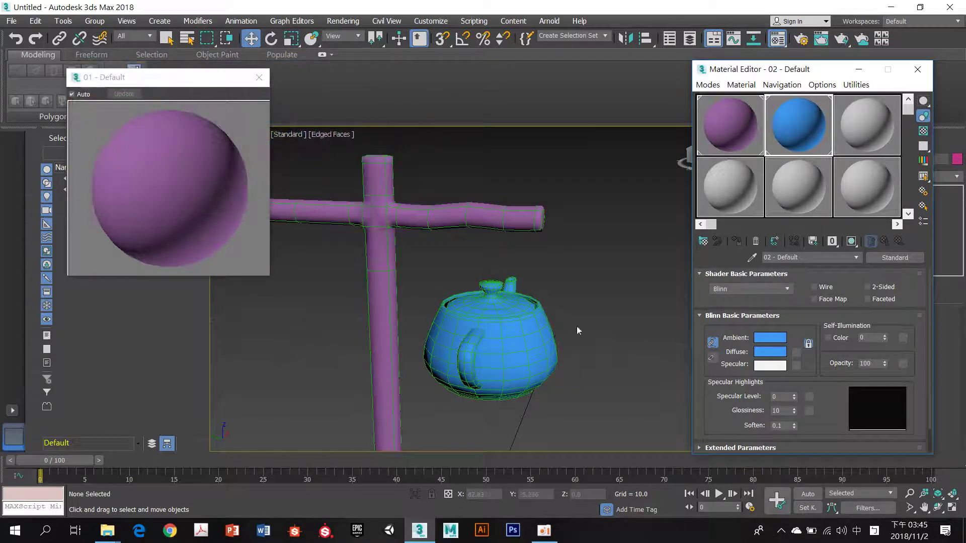
middle_click_drag(591, 307, 610, 295)
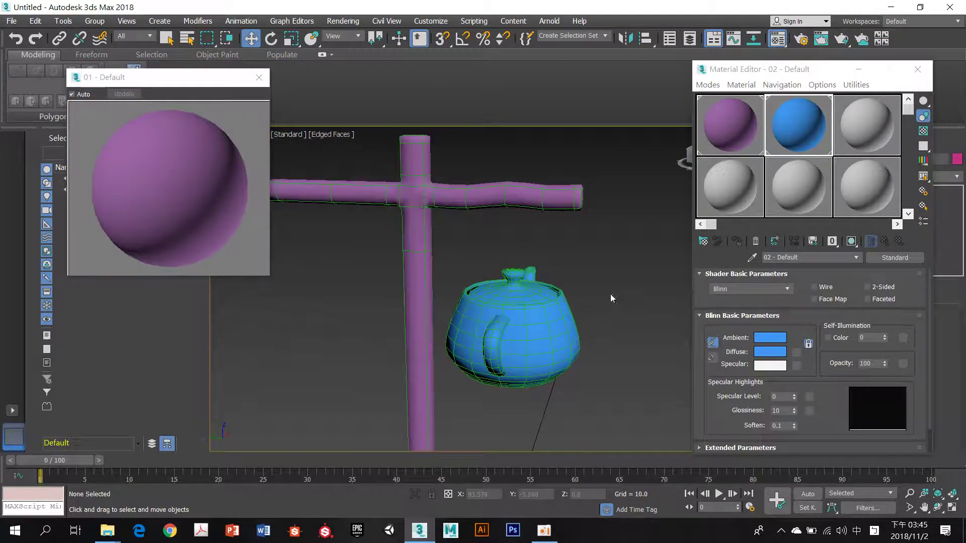
Step: Give the cross-shaped post's purple 01 - Default material a Specular Level of 90 and a Glossiness of 74
left_click(522, 211)
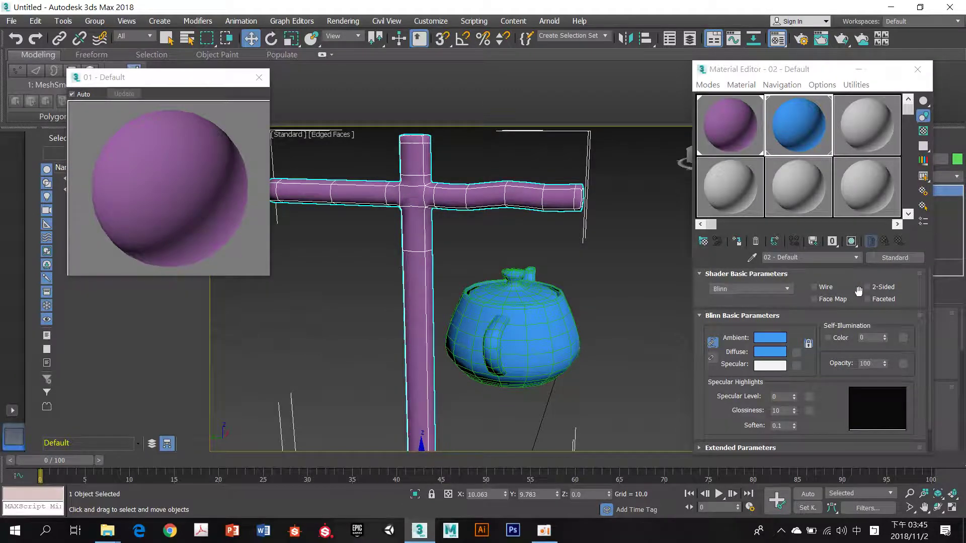
left_click_drag(184, 78, 573, 60)
left_click(744, 131)
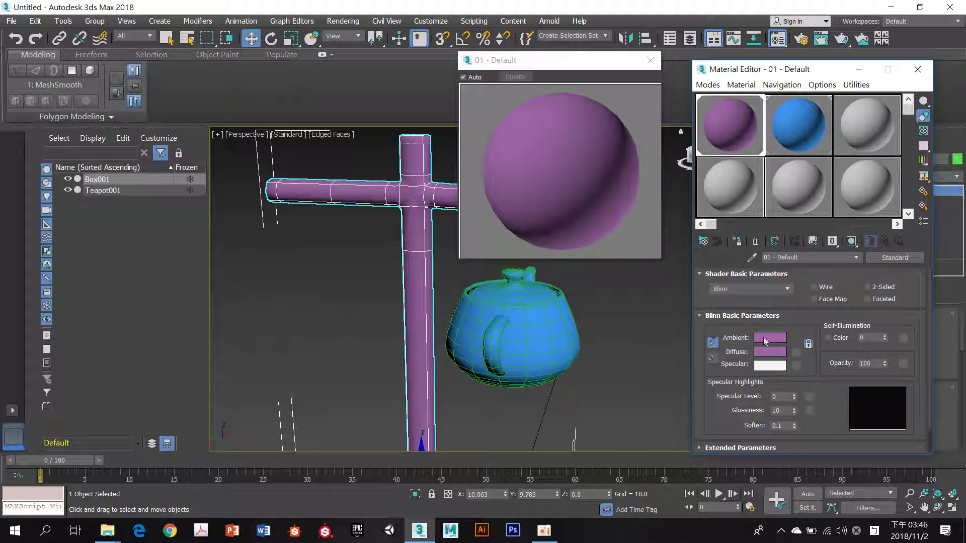
left_click(713, 343)
left_click(714, 342)
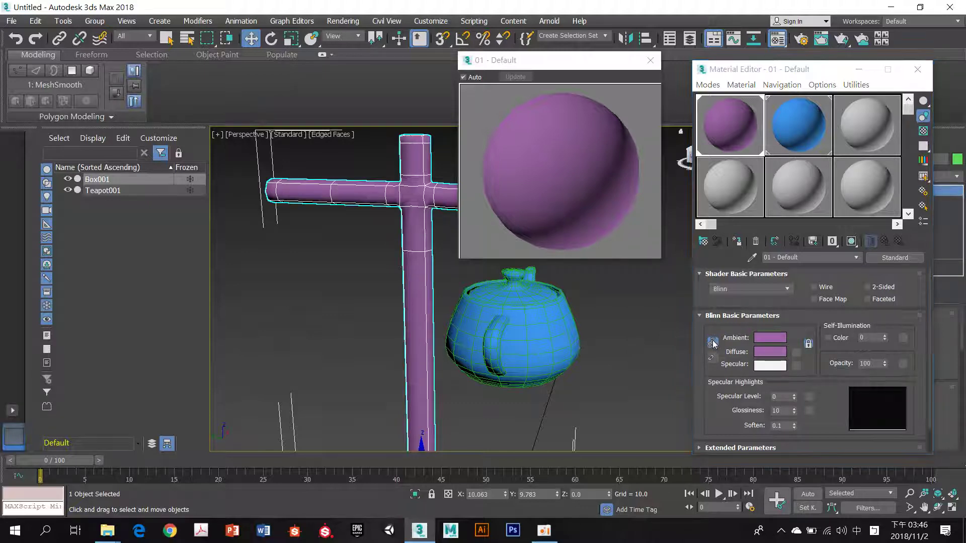
left_click(461, 307)
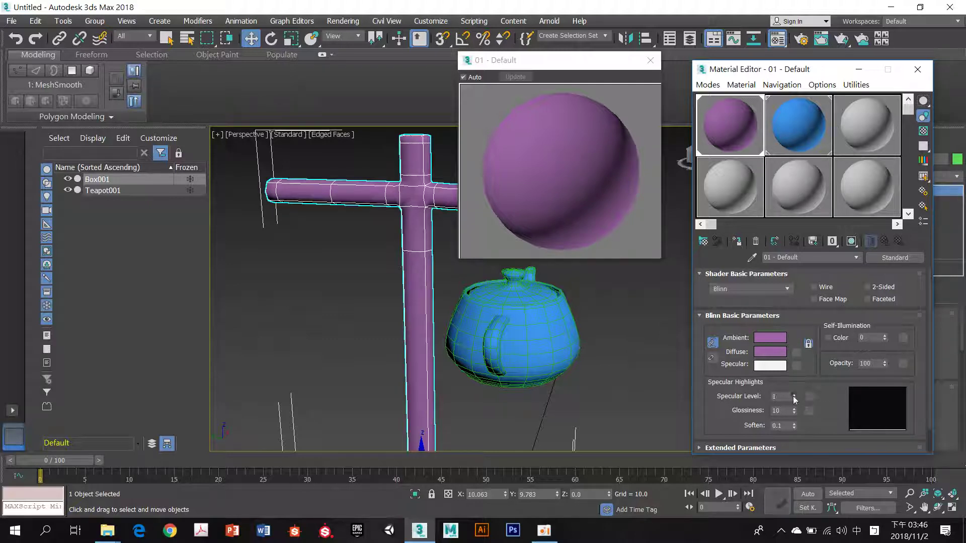
left_click_drag(793, 397, 795, 349)
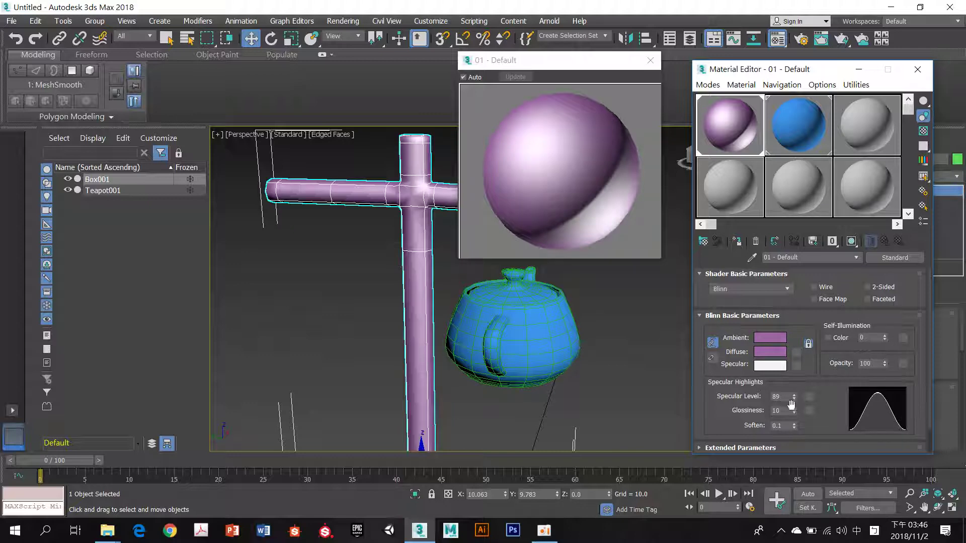
left_click_drag(793, 412, 789, 380)
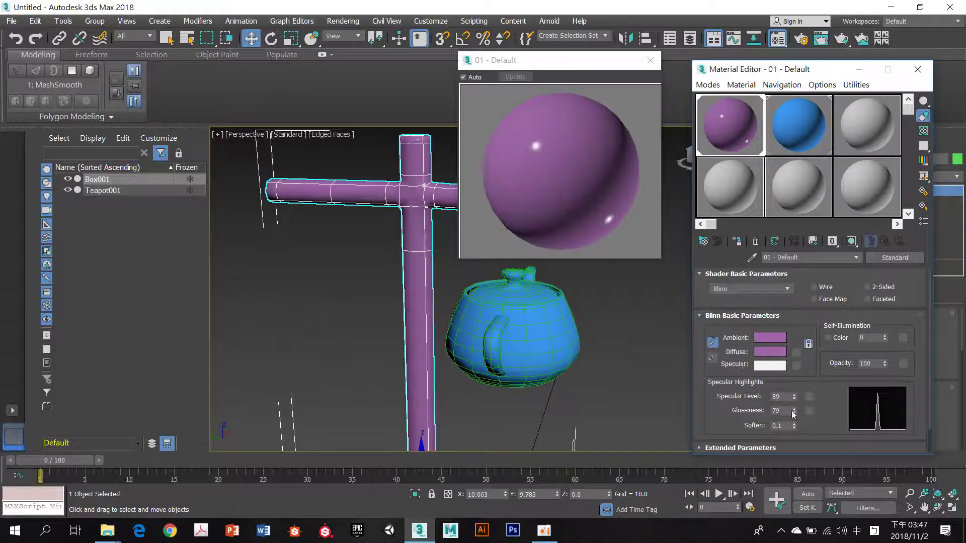
left_click_drag(793, 414, 792, 432)
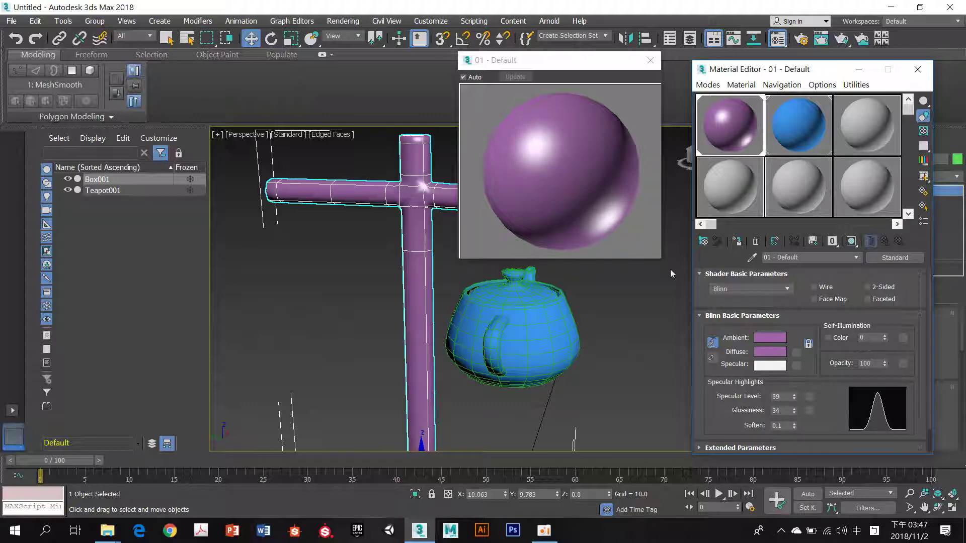
left_click_drag(793, 399, 796, 362)
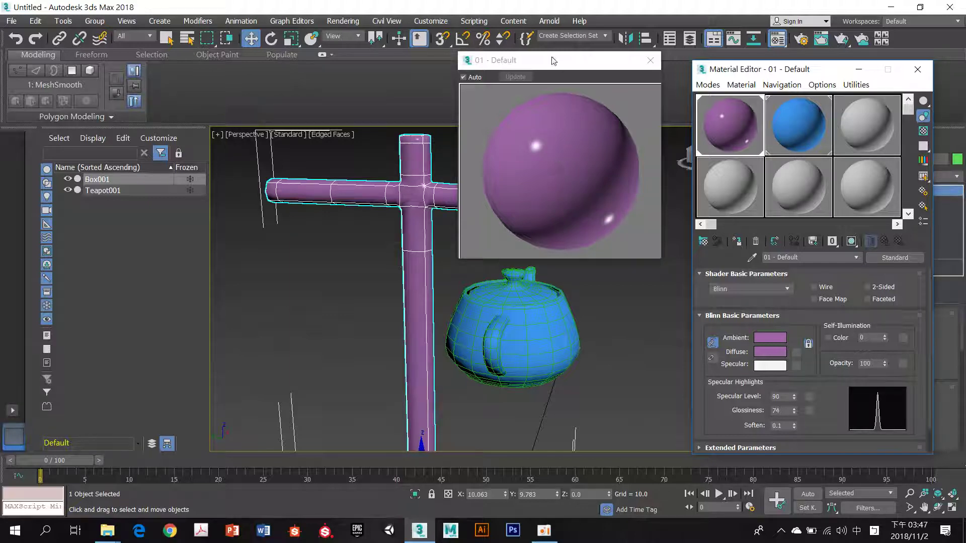
Step: Inspect the highlights at the post's crossing, close the enlarged 01 - Default material preview and deselect the post
left_click_drag(553, 61, 571, 46)
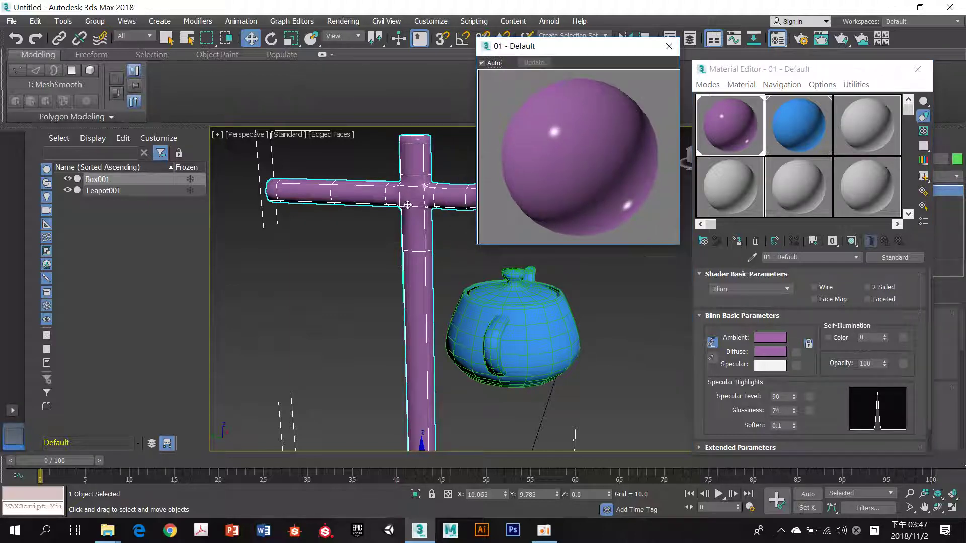
scroll(425, 285, "up", 2)
scroll(424, 285, "up", 3)
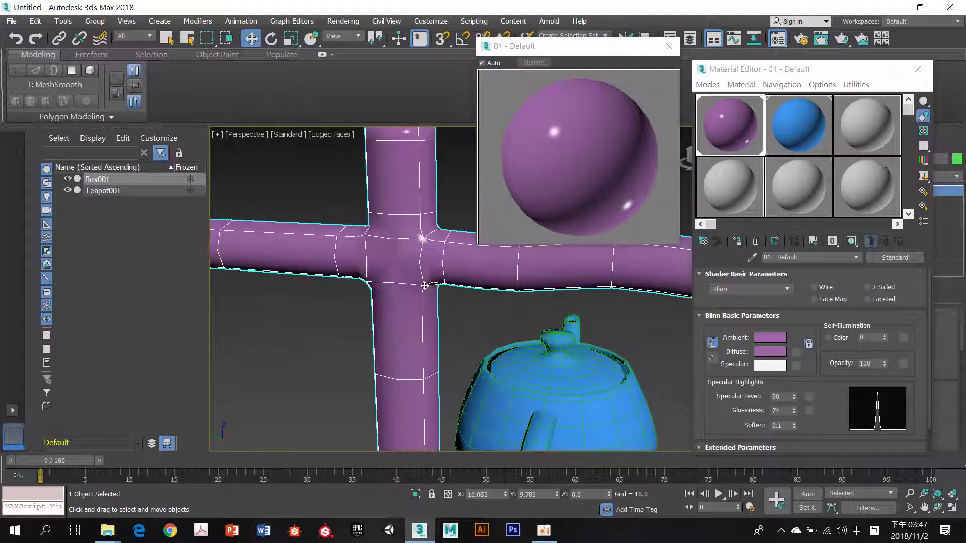
scroll(425, 285, "down", 5)
middle_click_drag(449, 301, 449, 247)
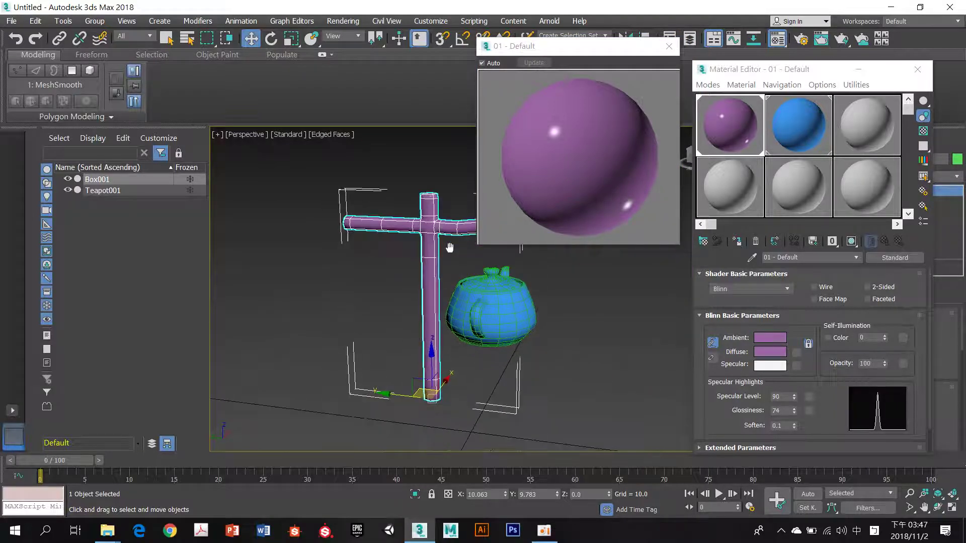
left_click_drag(577, 49, 569, 108)
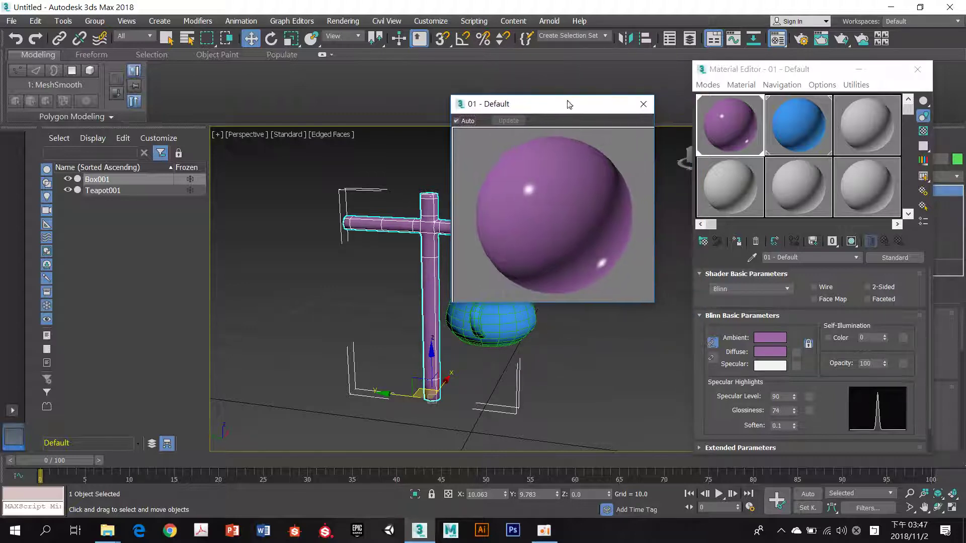
left_click(638, 101)
left_click(580, 206)
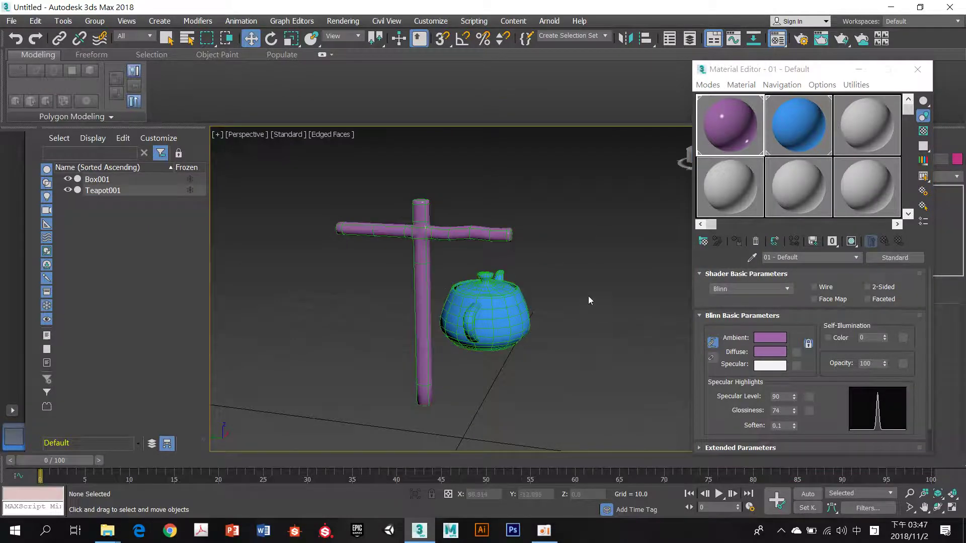
left_click(443, 231)
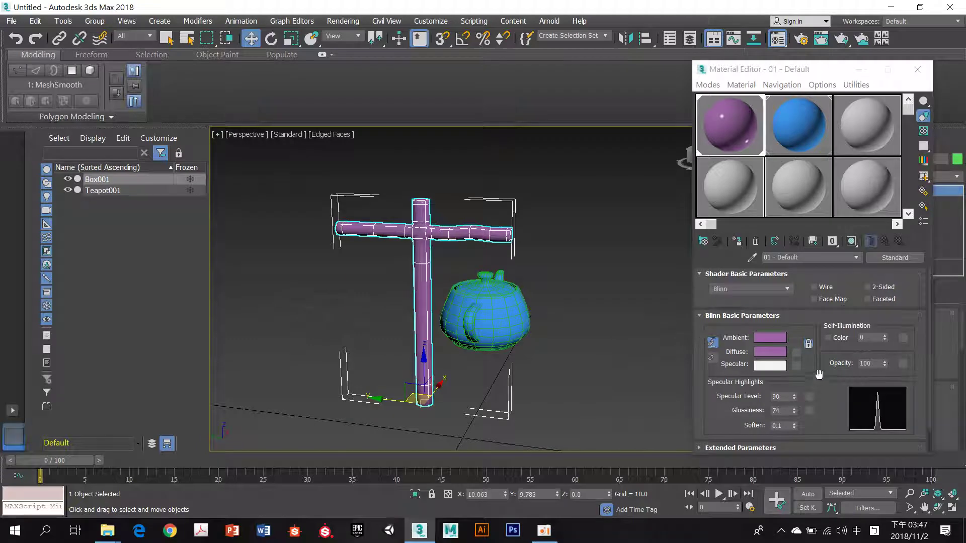
scroll(817, 352, "down", 2)
left_click_drag(820, 272, 808, 305)
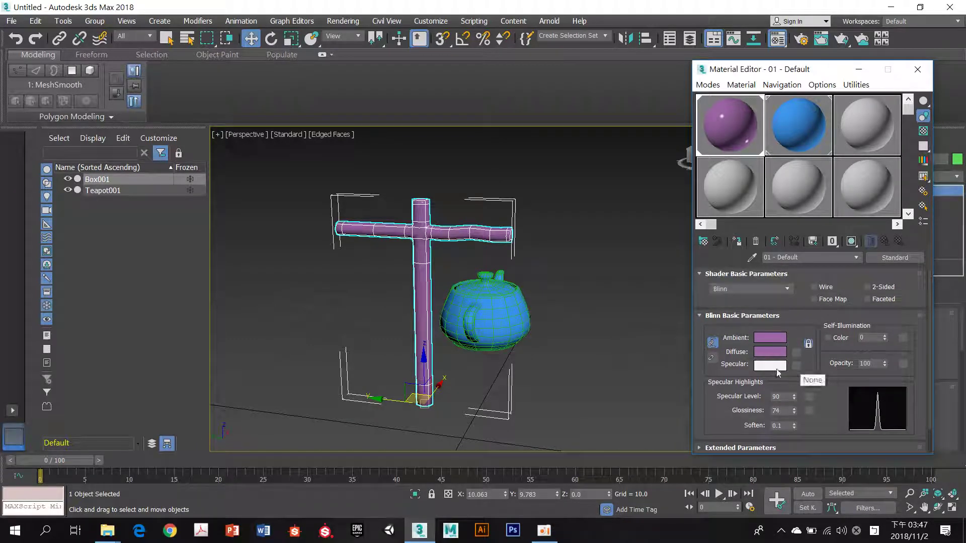
left_click(544, 532)
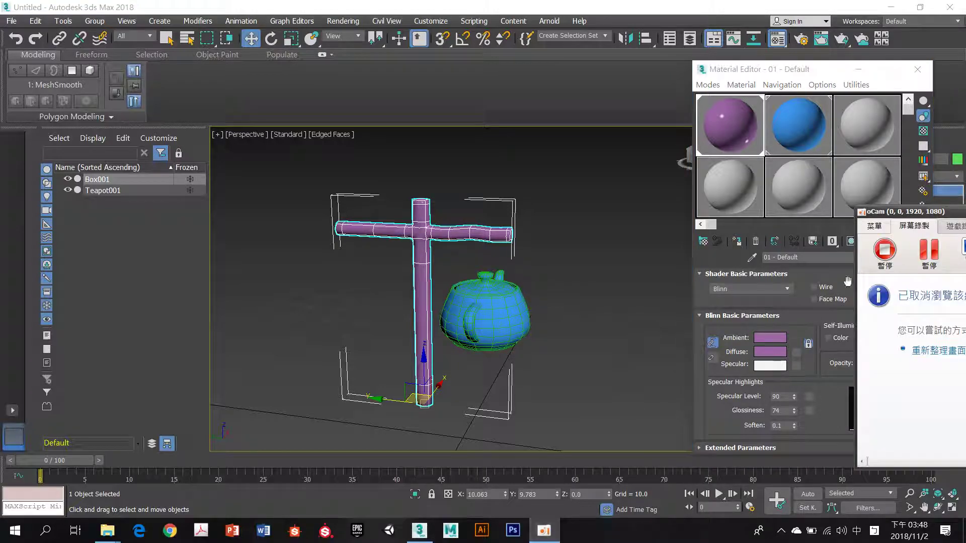